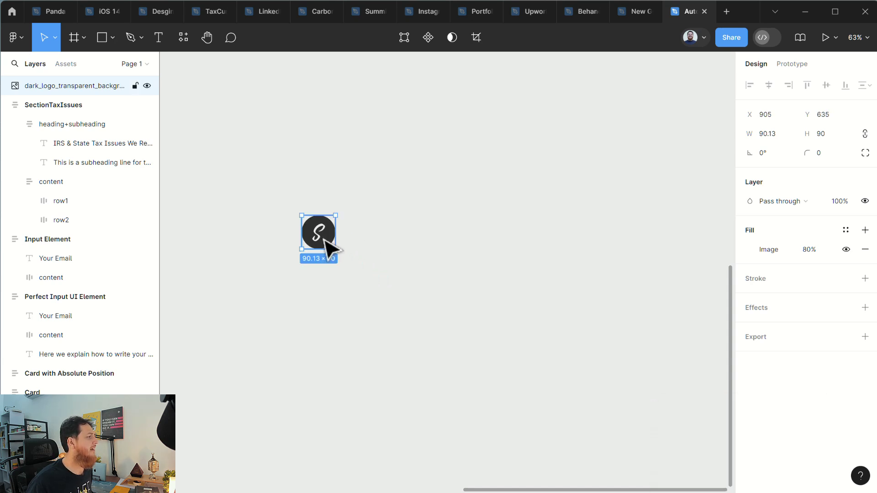
pyautogui.click(396, 245)
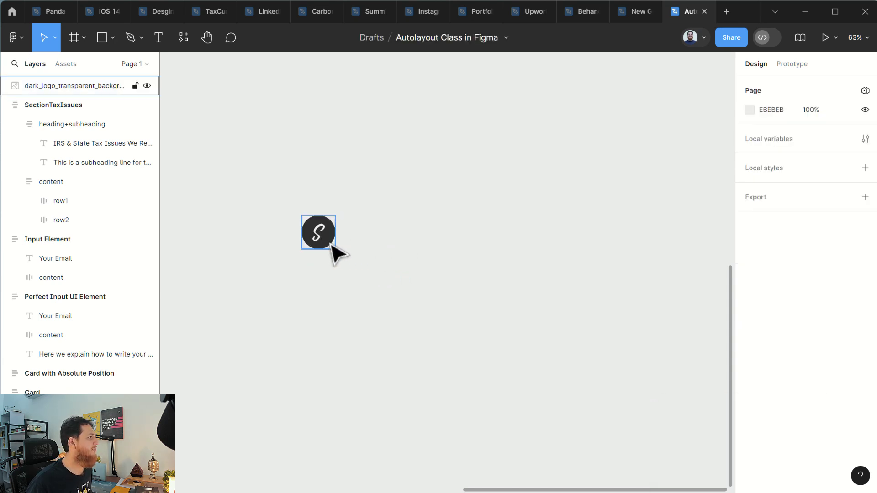
pyautogui.click(332, 244)
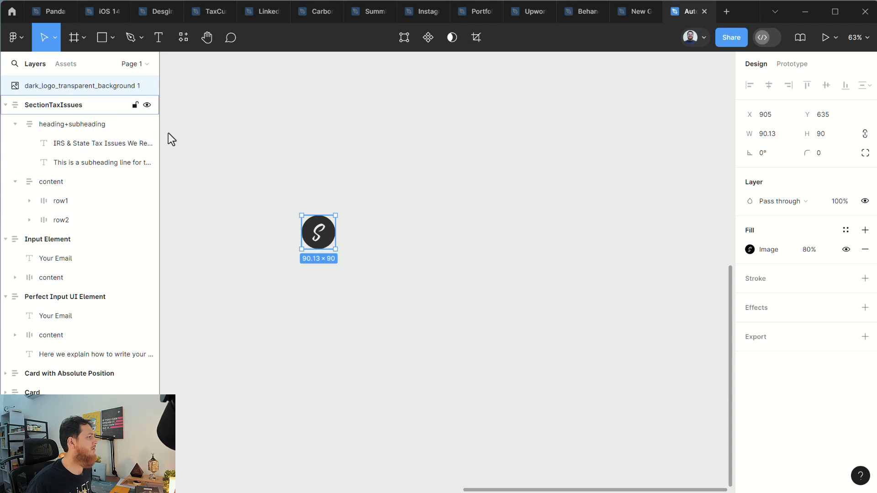
pyautogui.click(274, 215)
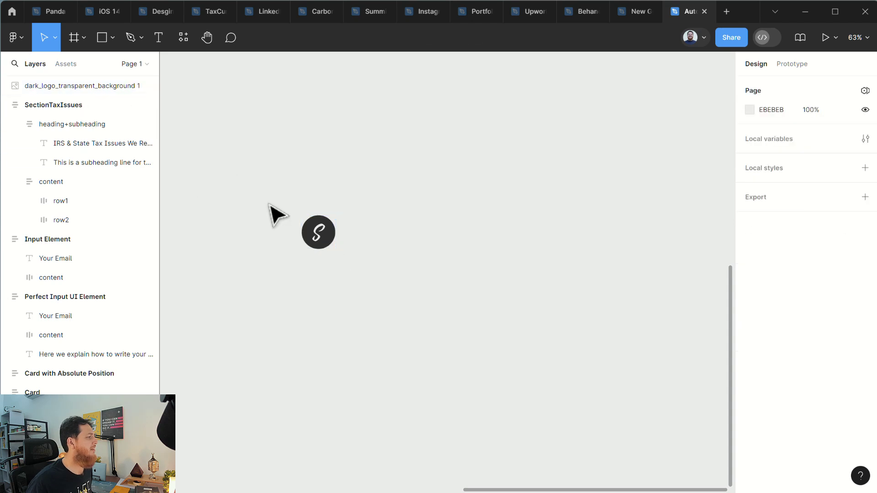
# Step: Add a text layer reading "About us" on the canvas, to the right of the logo
pyautogui.press('t')
pyautogui.click(501, 235)
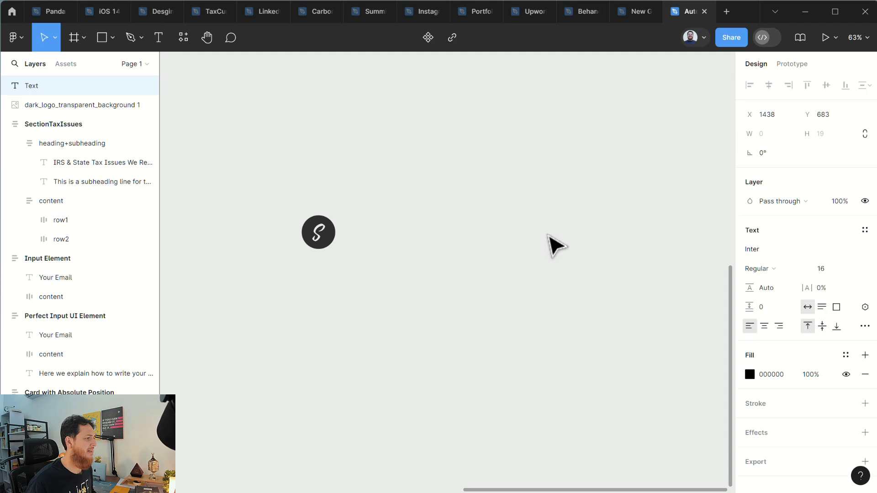
pyautogui.write('About us')
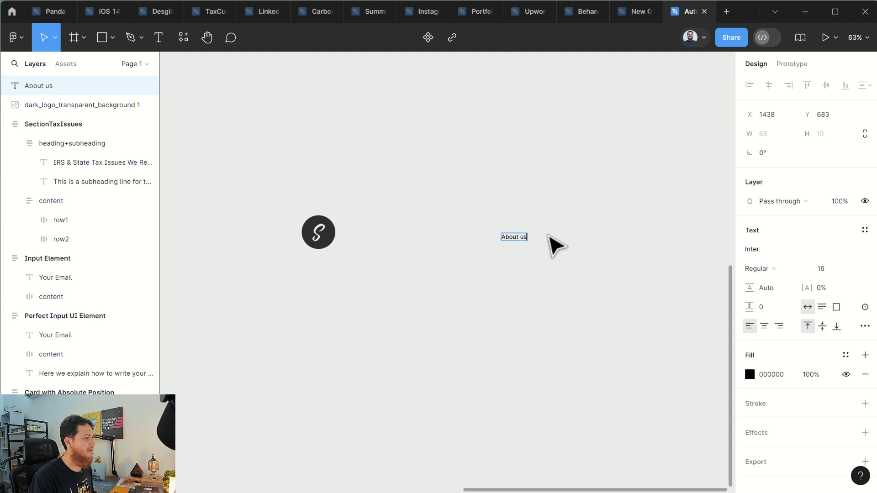
pyautogui.press('Escape')
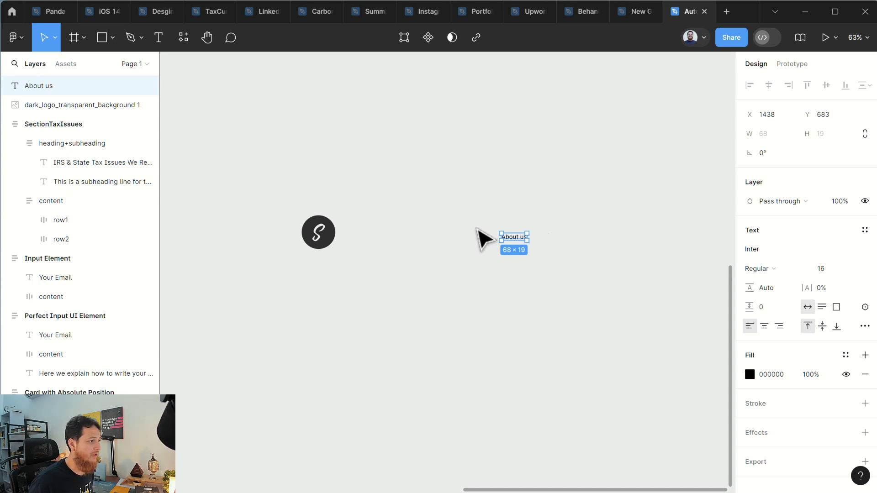
# Step: Wrap the "About us" text in an auto layout frame and rename that frame "link"
pyautogui.moveTo(478, 215); pyautogui.dragTo(559, 268)
pyautogui.hotkey('shift', 'a')
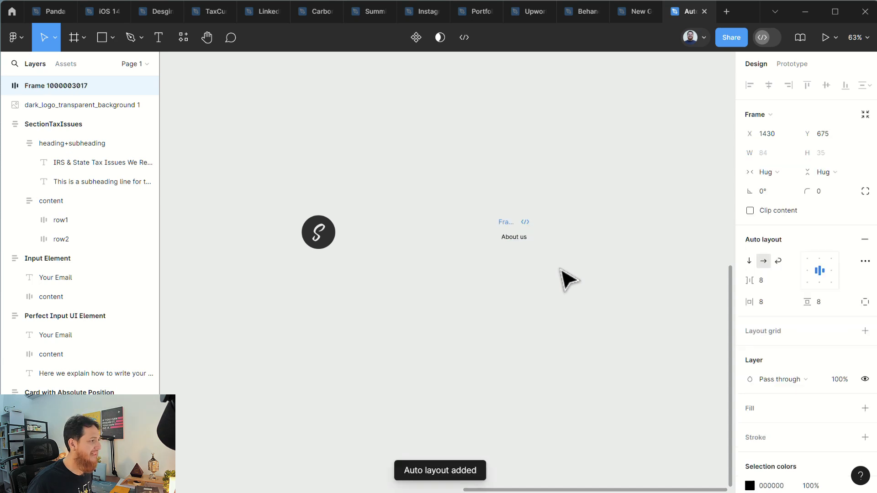
pyautogui.doubleClick(503, 222)
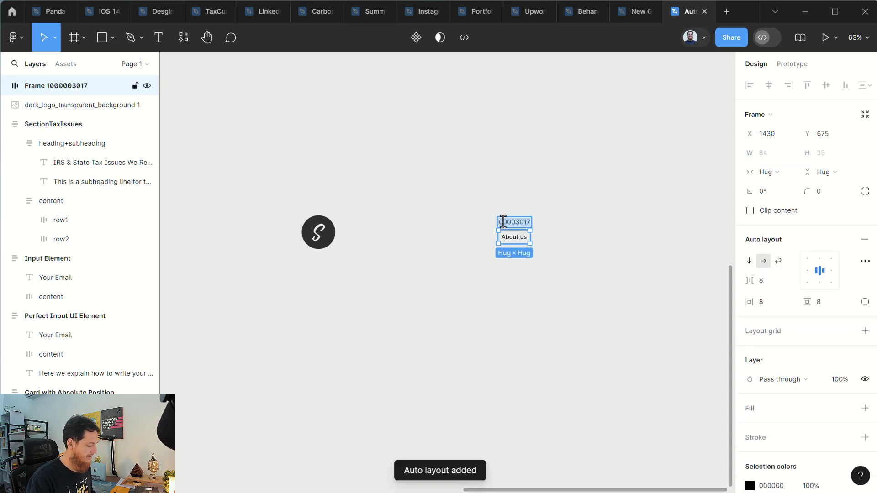
pyautogui.write('link')
pyautogui.press('Return')
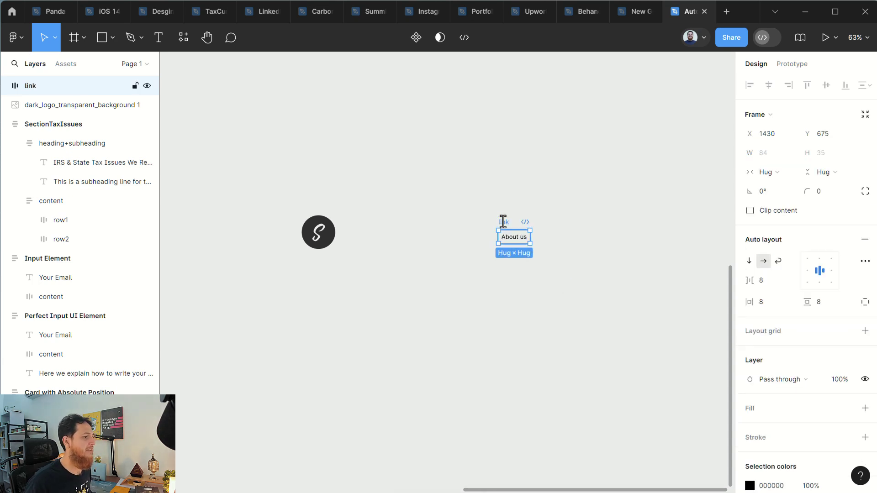
# Step: Set the link frame's horizontal and vertical padding to 16 and move the frame to about X 1368, Y 654, beside the logo
pyautogui.click(471, 235)
pyautogui.doubleClick(510, 237)
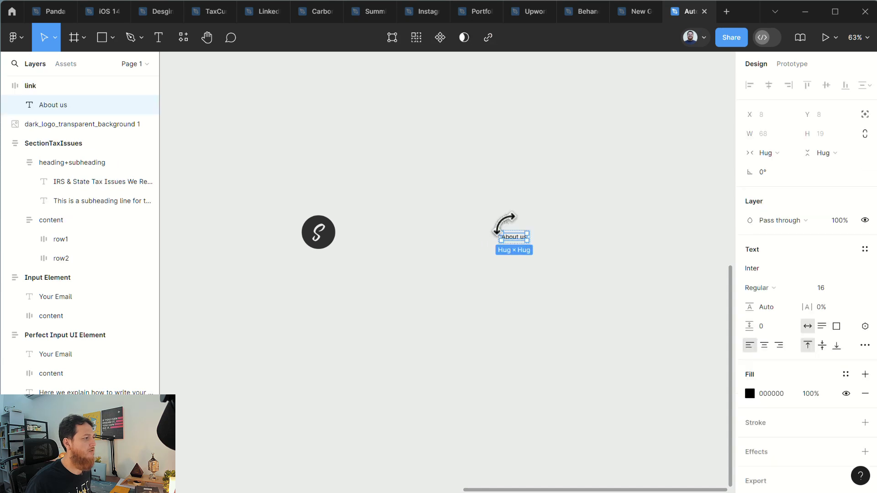
pyautogui.press('Escape')
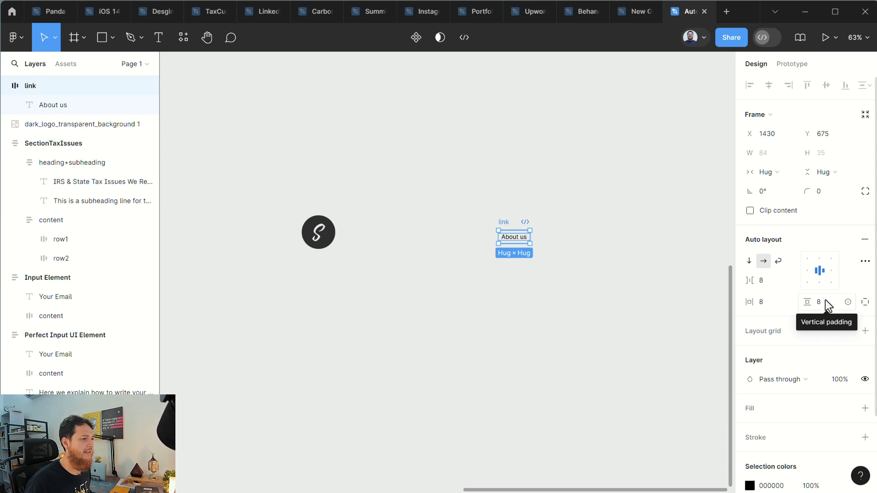
pyautogui.click(768, 300)
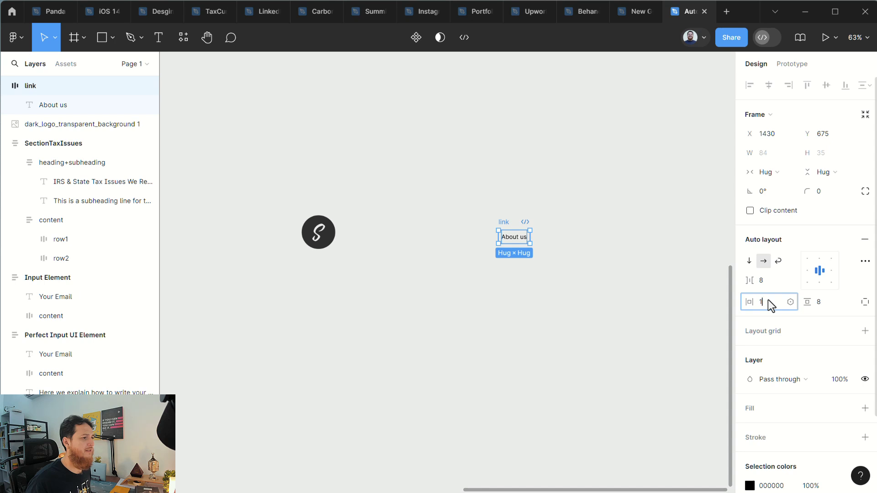
pyautogui.write('16')
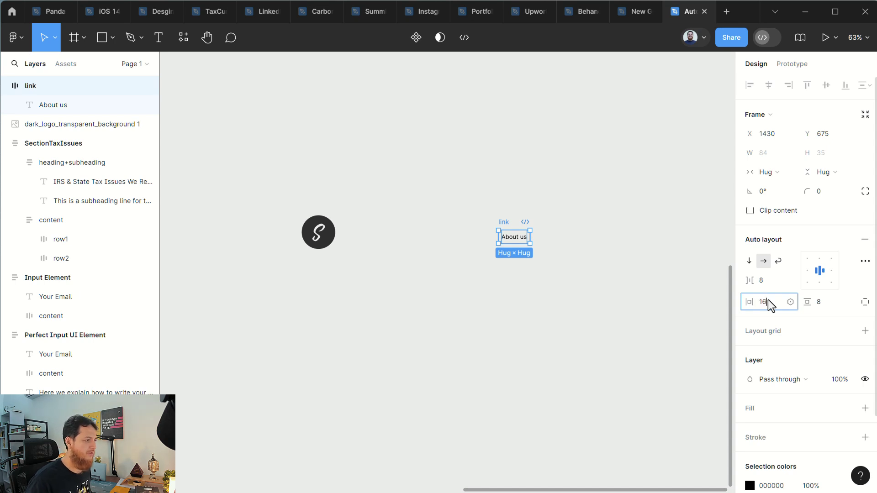
pyautogui.press('Return')
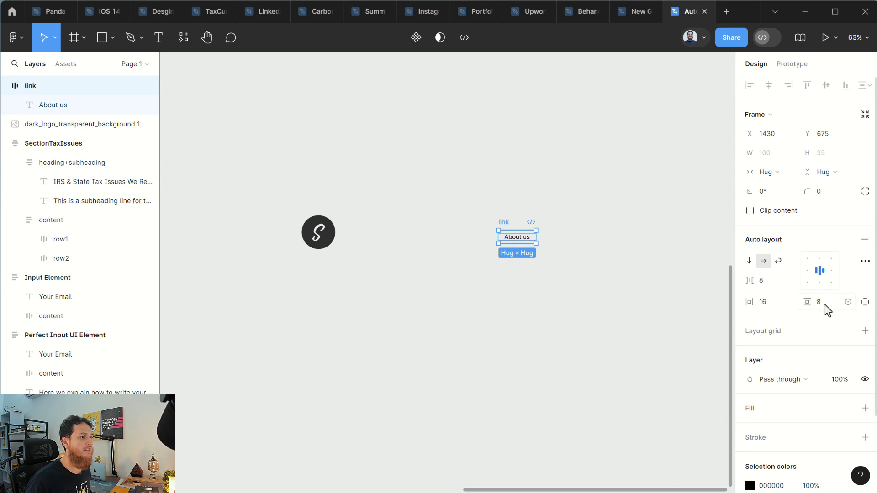
pyautogui.write('12')
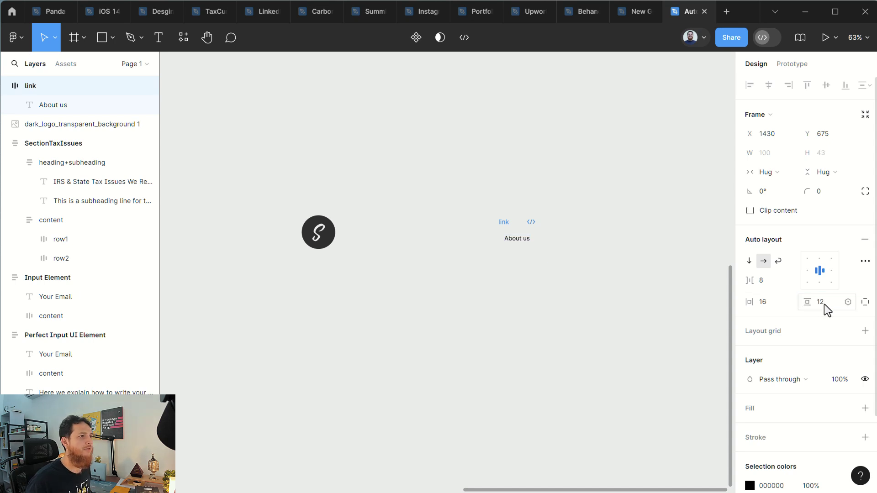
pyautogui.write('16')
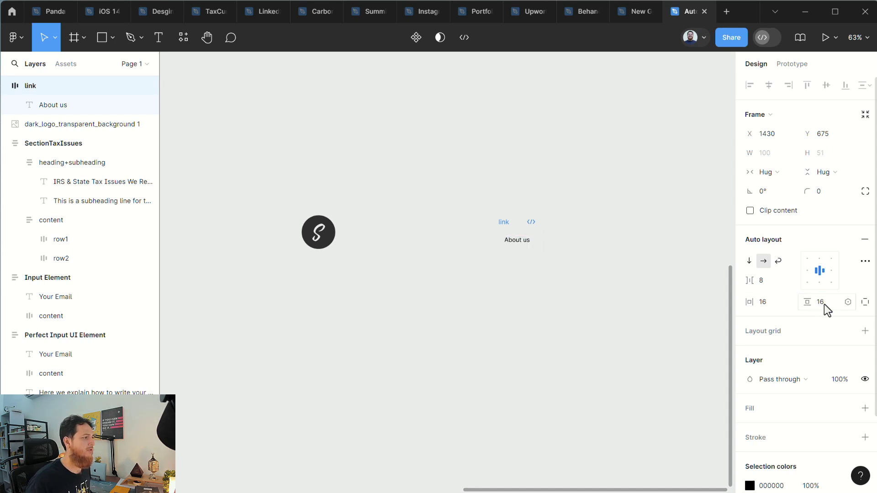
pyautogui.press('Return')
pyautogui.moveTo(509, 224); pyautogui.dragTo(485, 216)
pyautogui.click(442, 242)
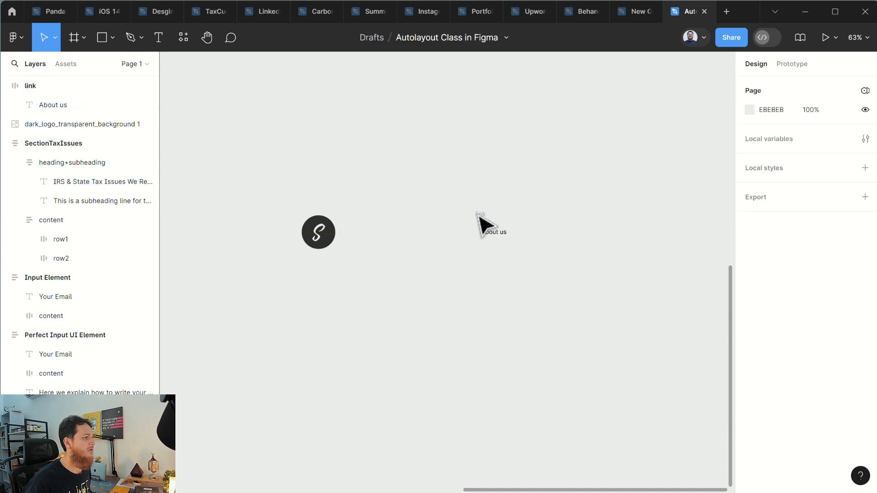
pyautogui.click(483, 225)
pyautogui.scroll(-2, 776, 431)
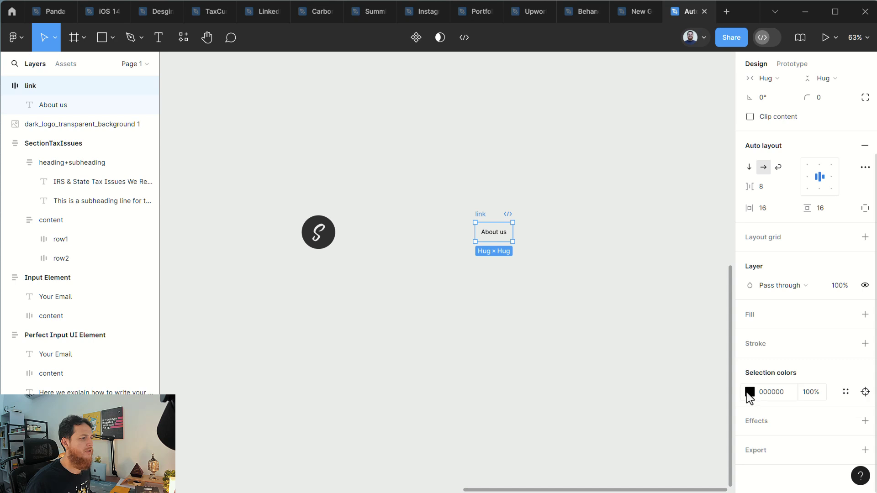
pyautogui.click(749, 391)
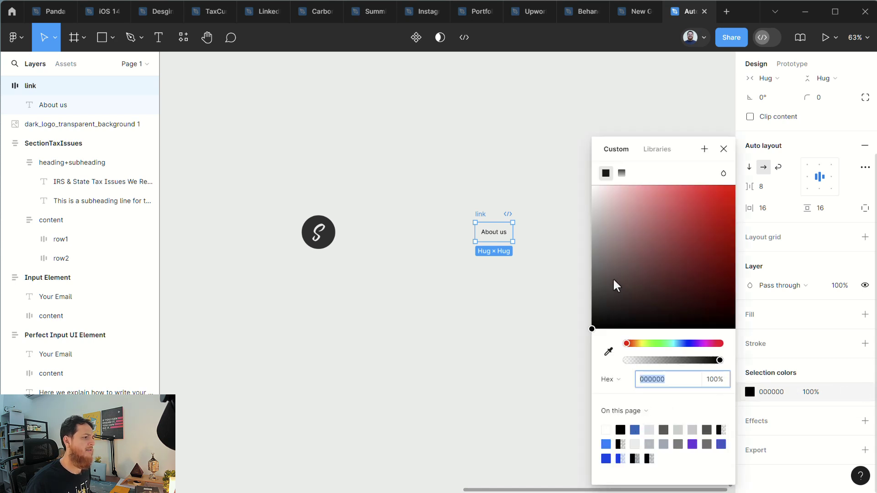
pyautogui.click(473, 315)
pyautogui.moveTo(437, 181); pyautogui.dragTo(558, 281)
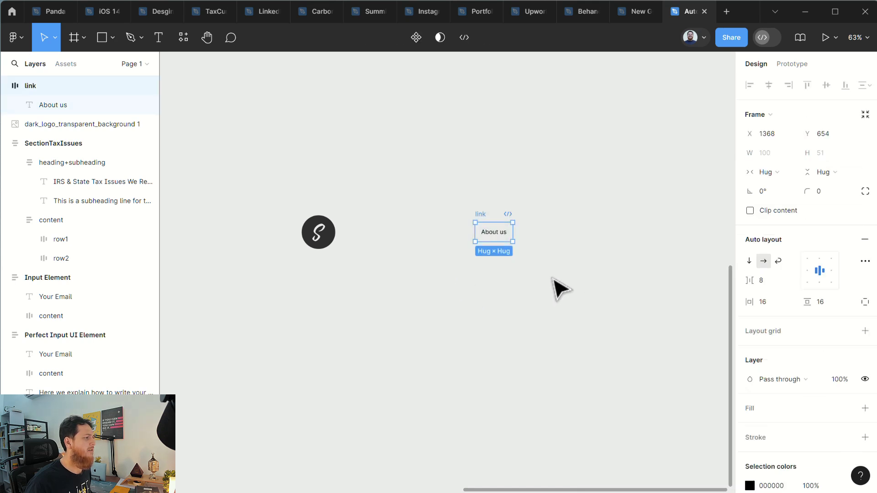
pyautogui.click(489, 280)
# Step: Duplicate the "About us" link frame three times to form an evenly spaced row of four links
pyautogui.click(487, 228)
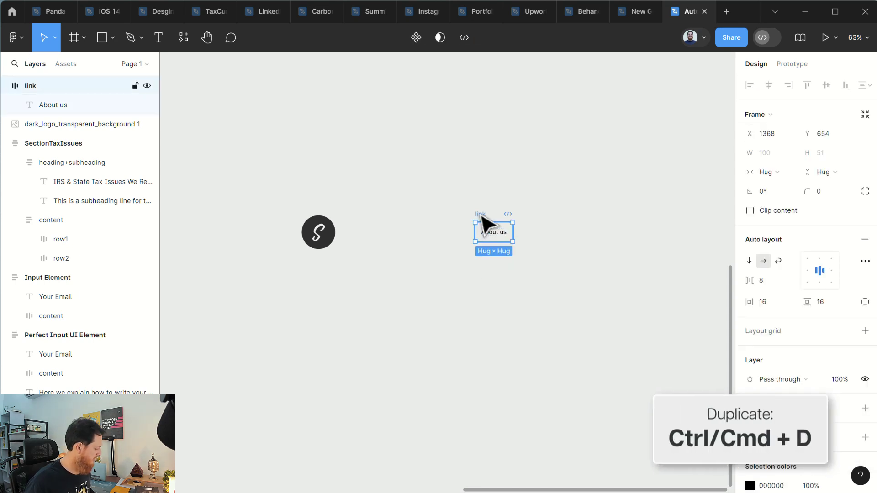
pyautogui.hotkey('ctrl', 'd')
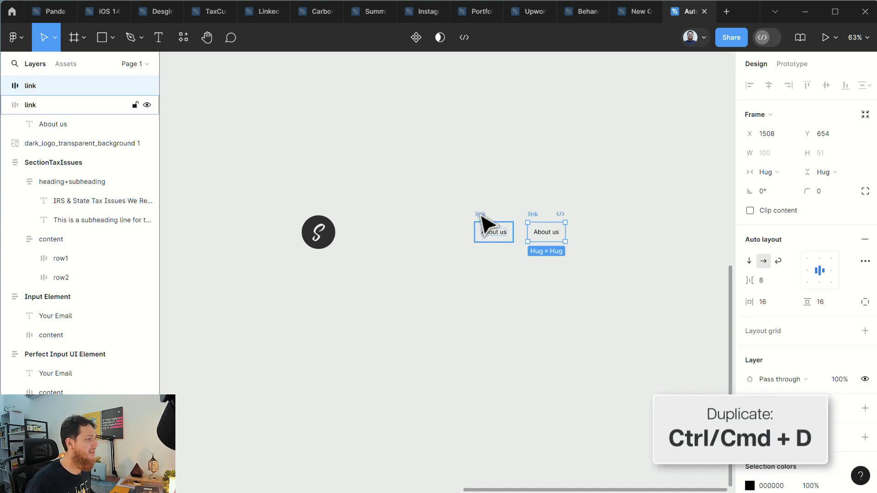
pyautogui.hotkey('ctrl', 'd')
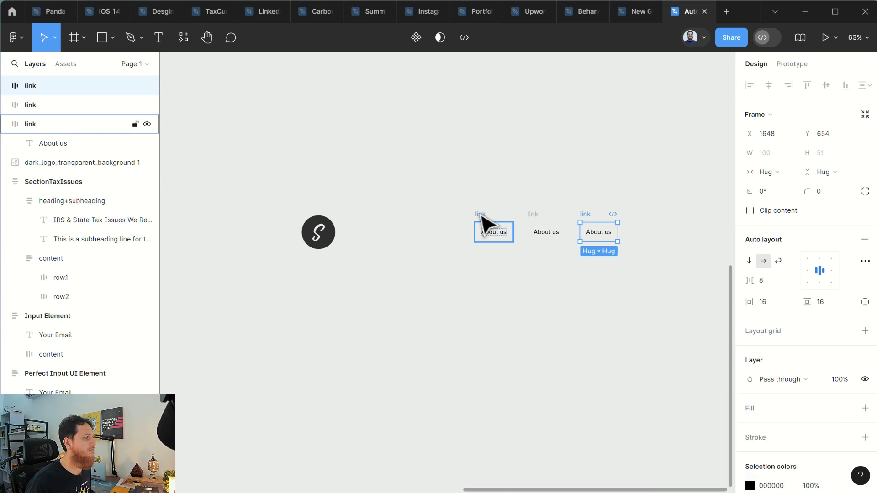
pyautogui.hotkey('ctrl', 'd')
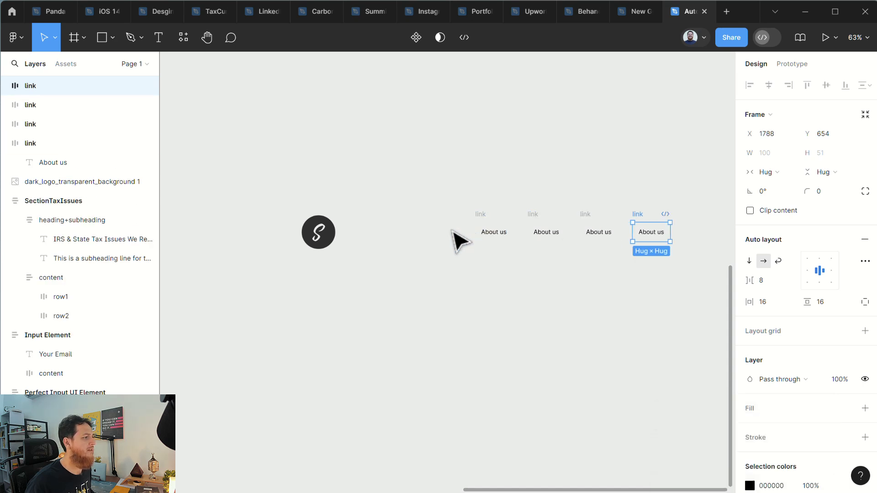
# Step: Change the text of the three duplicated links to "Features", "Pricing" and "Contact Us", in that order
pyautogui.doubleClick(549, 236)
pyautogui.write('Pric')
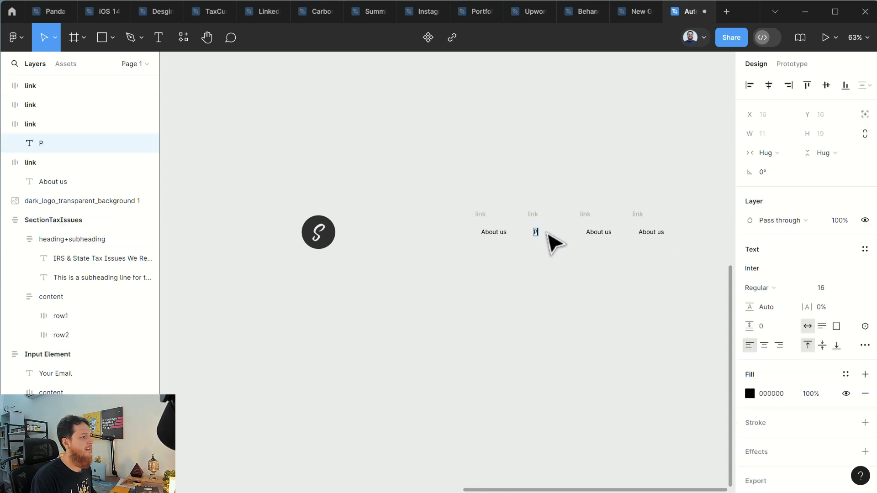
pyautogui.press('BackSpace')
pyautogui.write('Features')
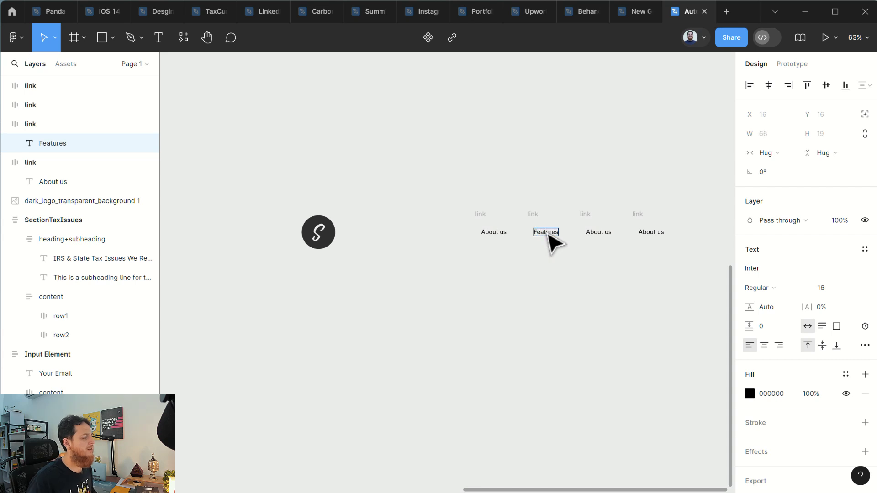
pyautogui.click(608, 233)
pyautogui.doubleClick(601, 233)
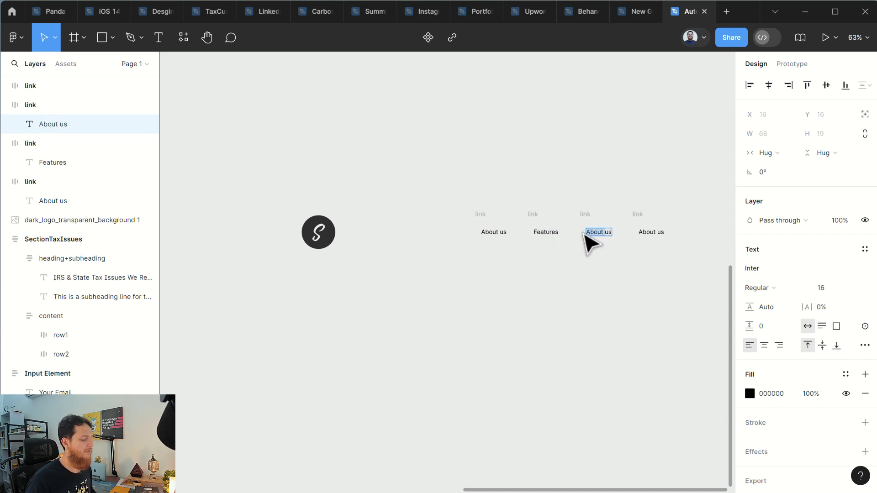
pyautogui.press('BackSpace')
pyautogui.write('Pricing')
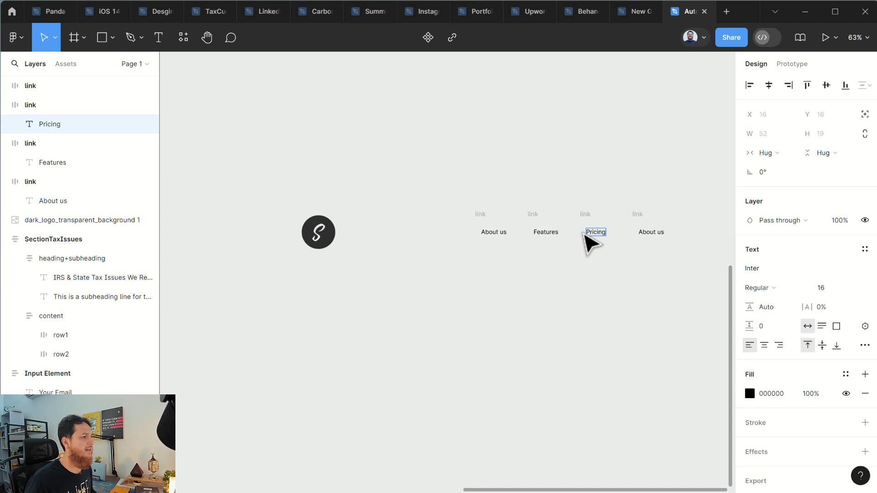
pyautogui.doubleClick(651, 233)
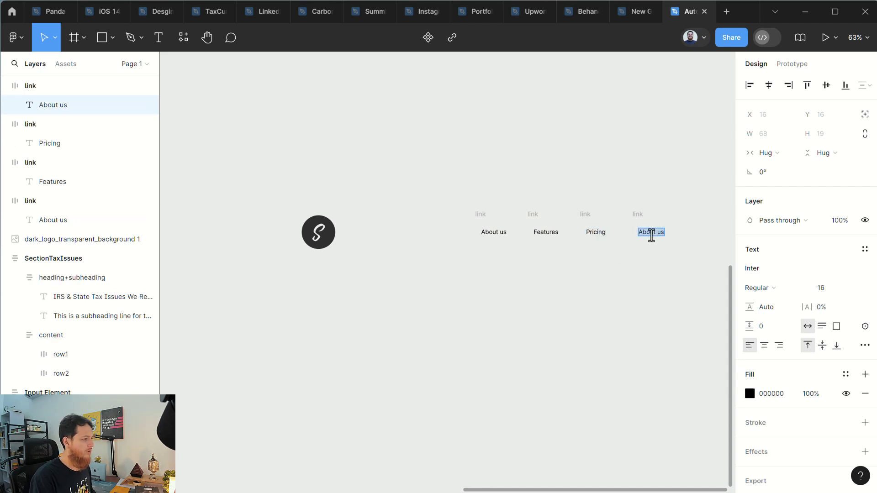
pyautogui.write('Contac')
pyautogui.press('Escape')
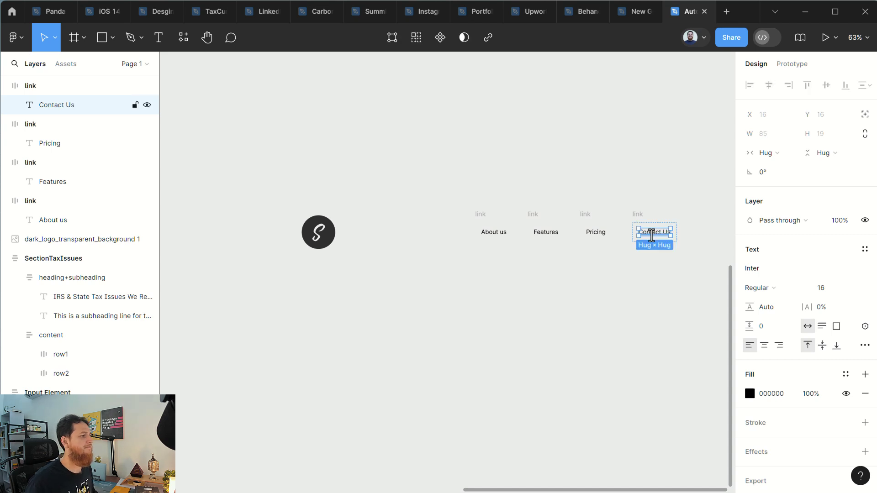
pyautogui.click(500, 251)
# Step: Group the About us, Features, Pricing and Contact Us link frames into one horizontal auto layout frame
pyautogui.click(483, 222)
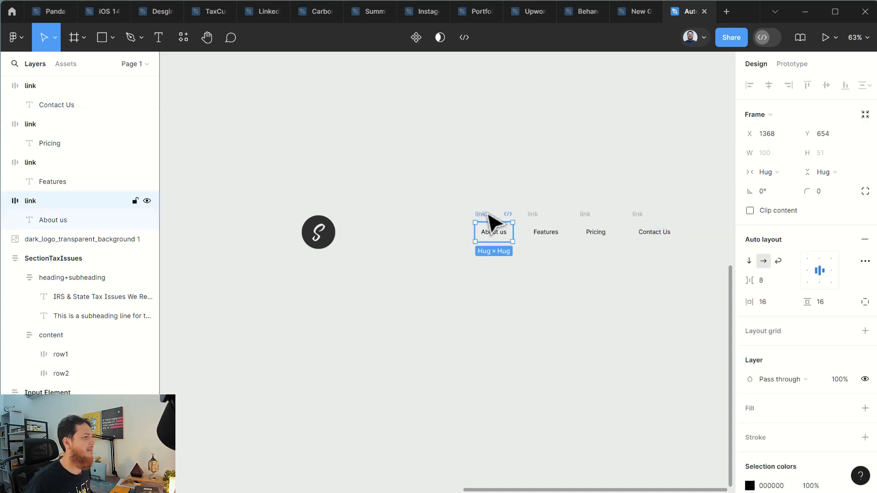
pyautogui.keyDown('shift'); pyautogui.click(535, 221); pyautogui.keyUp('shift')
pyautogui.keyDown('shift'); pyautogui.click(592, 224); pyautogui.keyUp('shift')
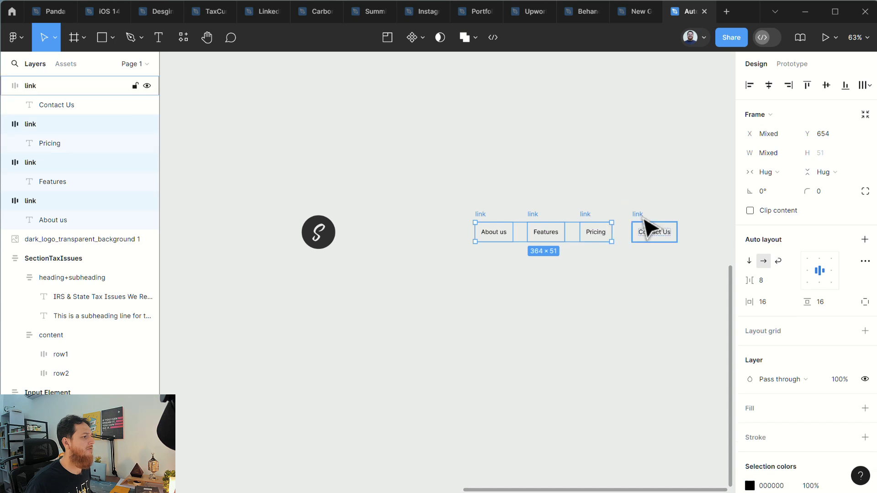
pyautogui.keyDown('shift'); pyautogui.click(646, 225); pyautogui.keyUp('shift')
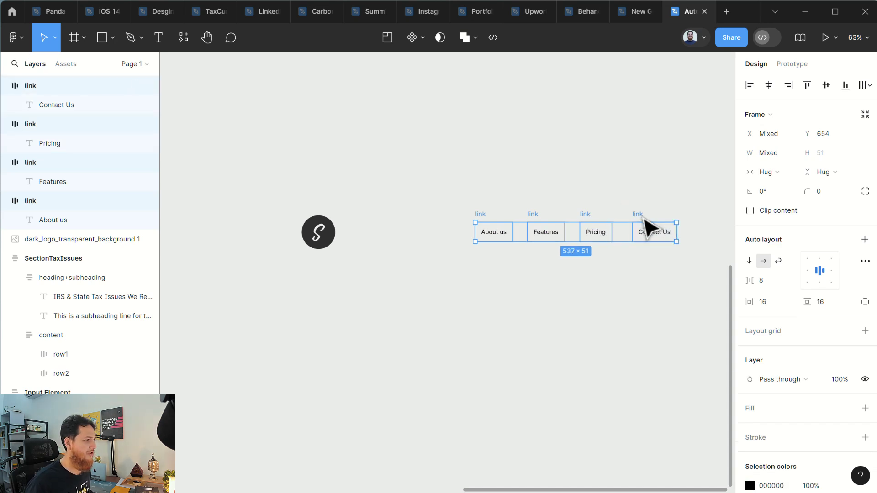
pyautogui.hotkey('shift', 'a')
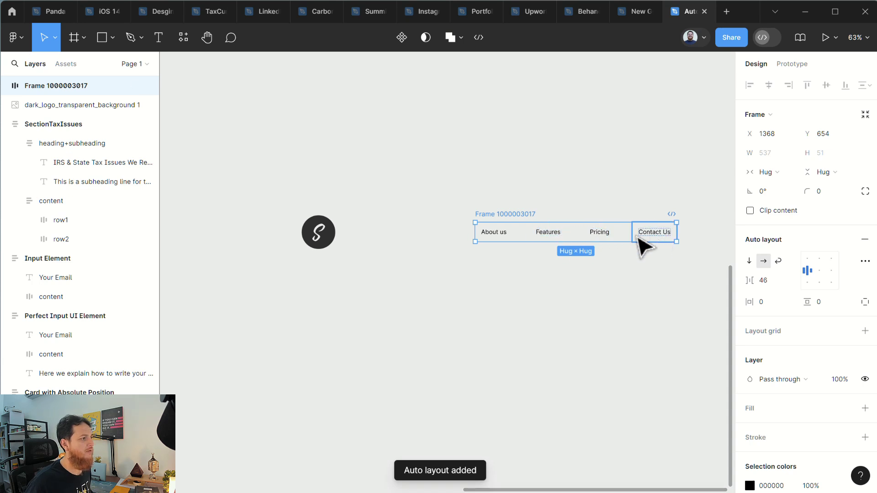
# Step: Rename the auto layout frame holding the four links to "linksContainer"
pyautogui.doubleClick(511, 214)
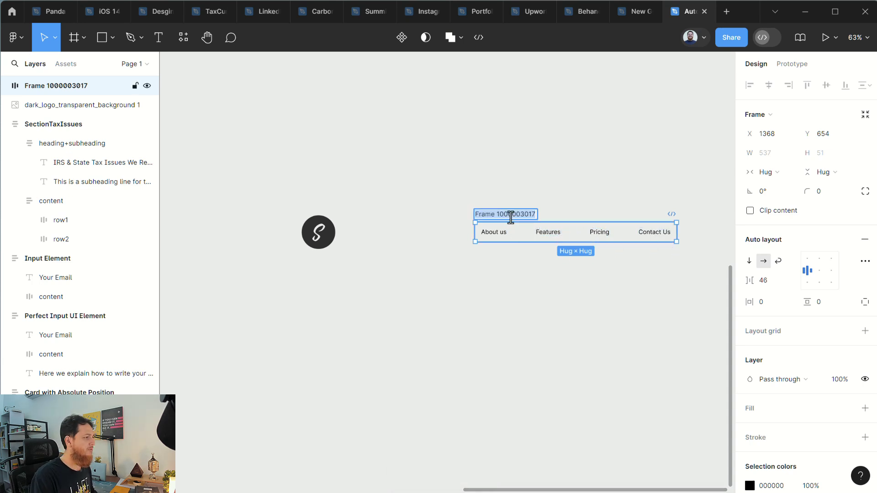
pyautogui.write('linksContainer')
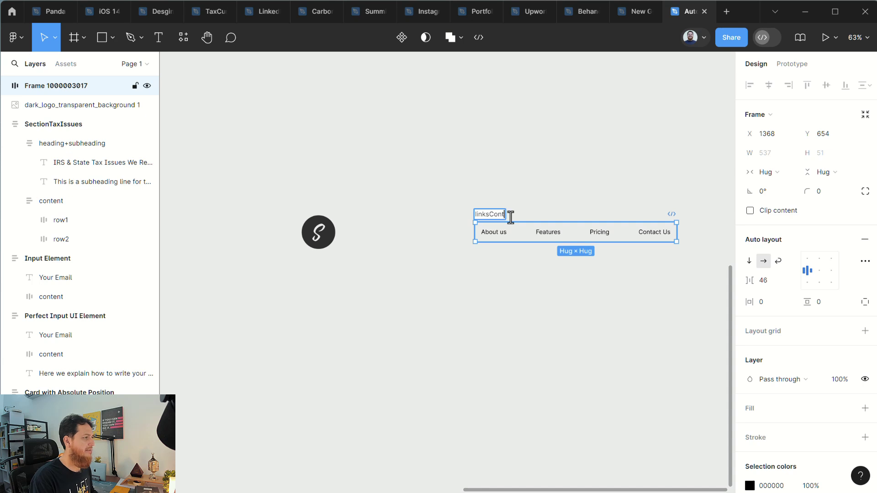
pyautogui.press('Return')
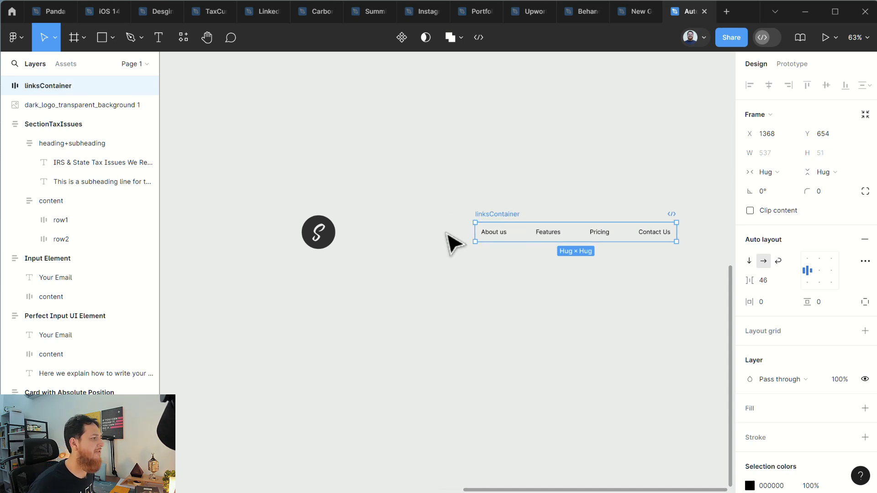
# Step: Change the fill colour of the "Features" link text to the blue page colour 2A65BE
pyautogui.doubleClick(548, 236)
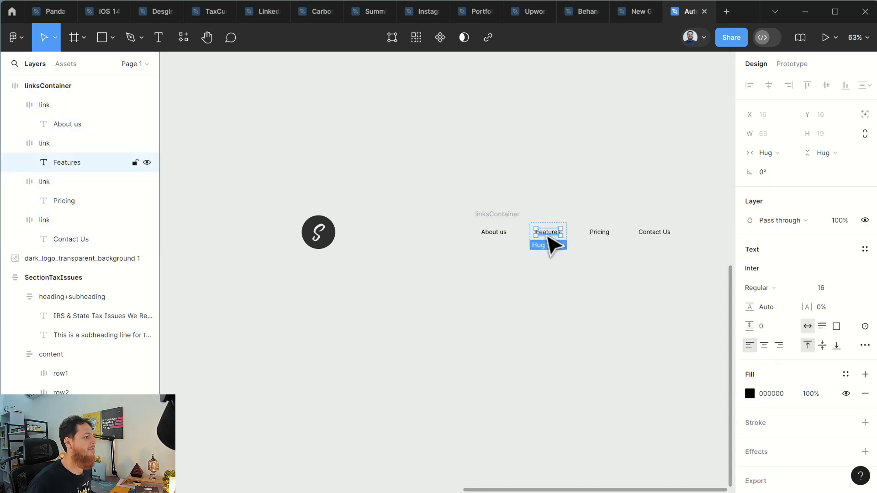
pyautogui.click(749, 393)
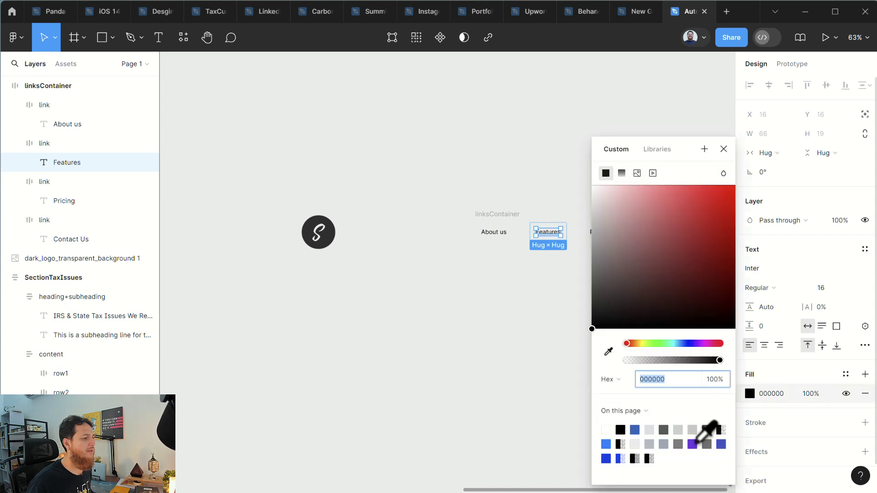
pyautogui.click(635, 429)
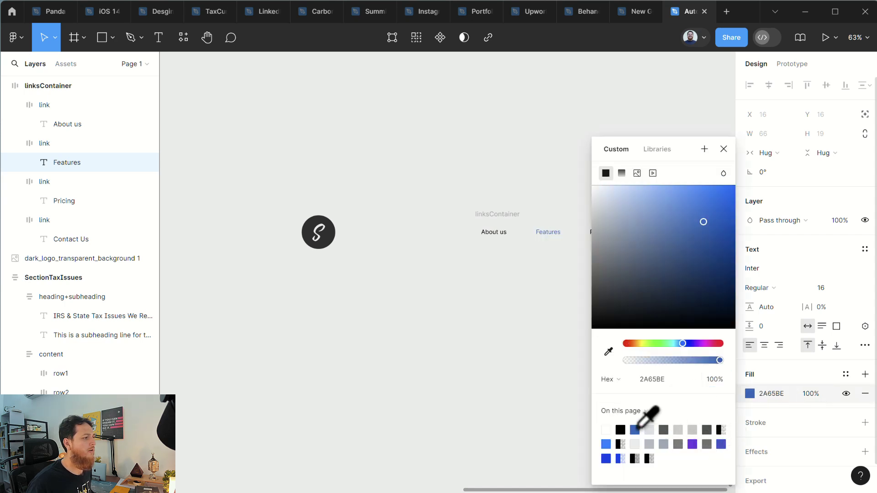
pyautogui.click(481, 361)
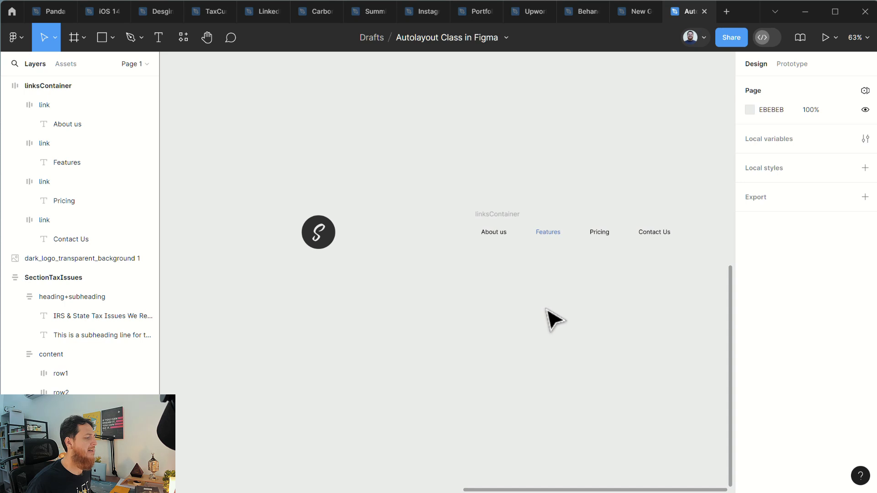
# Step: Move the linksContainer frame closer to the logo, to about X 1323, Y 664
pyautogui.click(495, 215)
pyautogui.moveTo(496, 215); pyautogui.dragTo(476, 219)
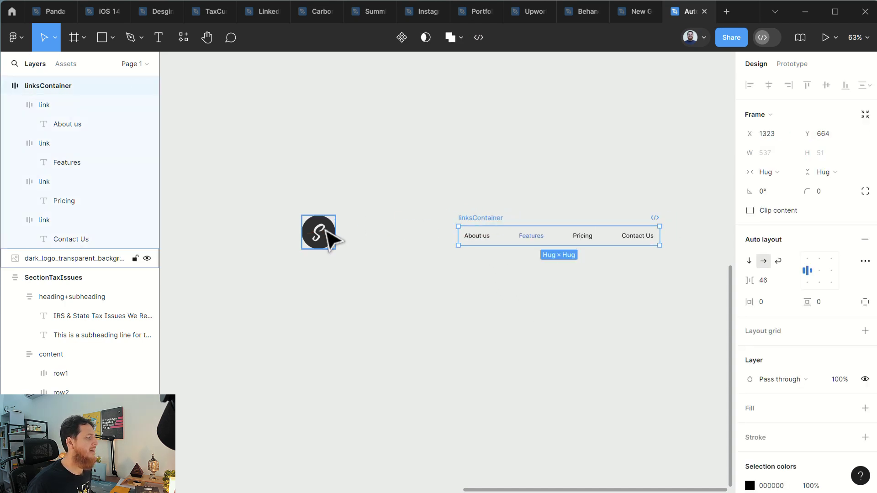
pyautogui.click(322, 235)
pyautogui.click(516, 294)
pyautogui.moveTo(549, 285); pyautogui.dragTo(420, 292)
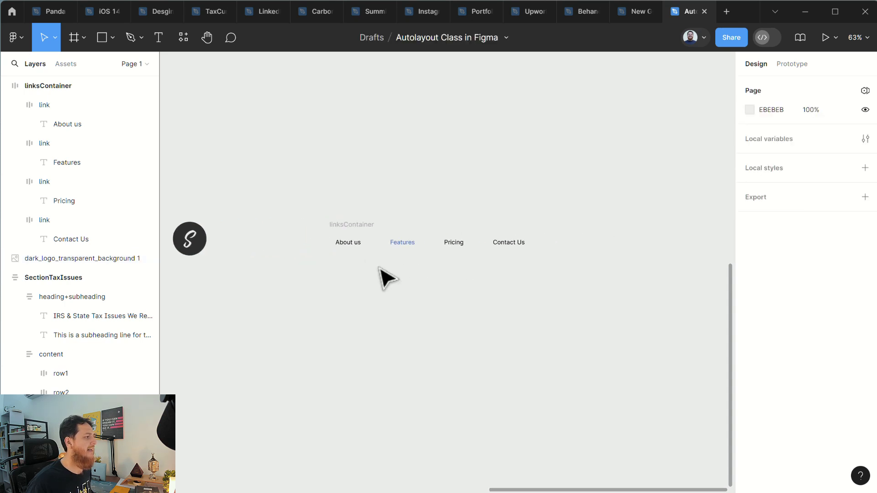
# Step: Add a "Get Started" text layer beside the Contact Us link and wrap it in an auto layout frame
pyautogui.click(362, 232)
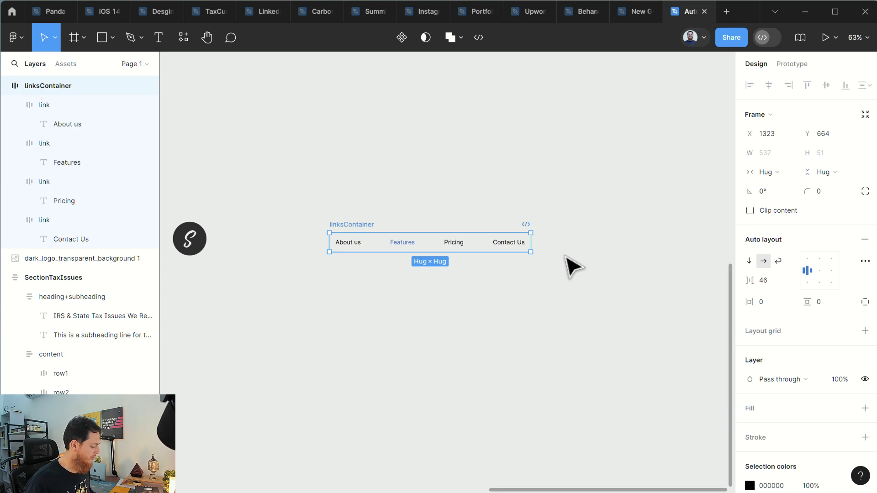
pyautogui.press('t')
pyautogui.click(574, 244)
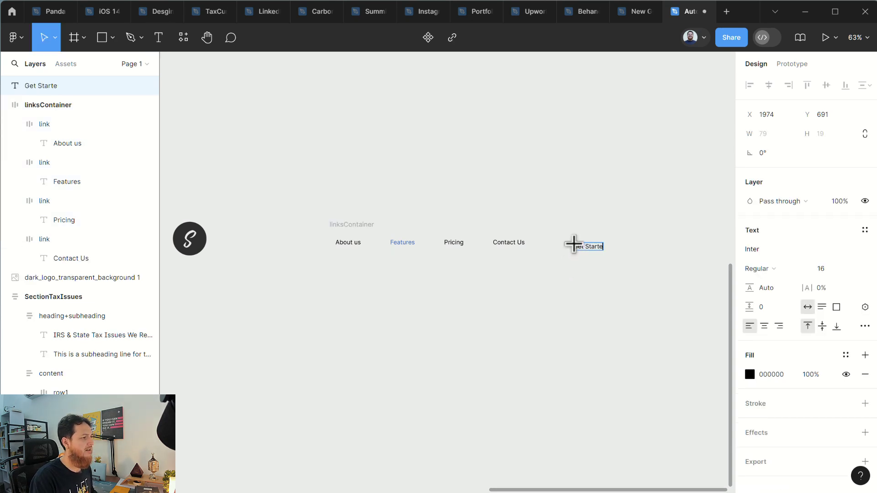
pyautogui.press('Escape')
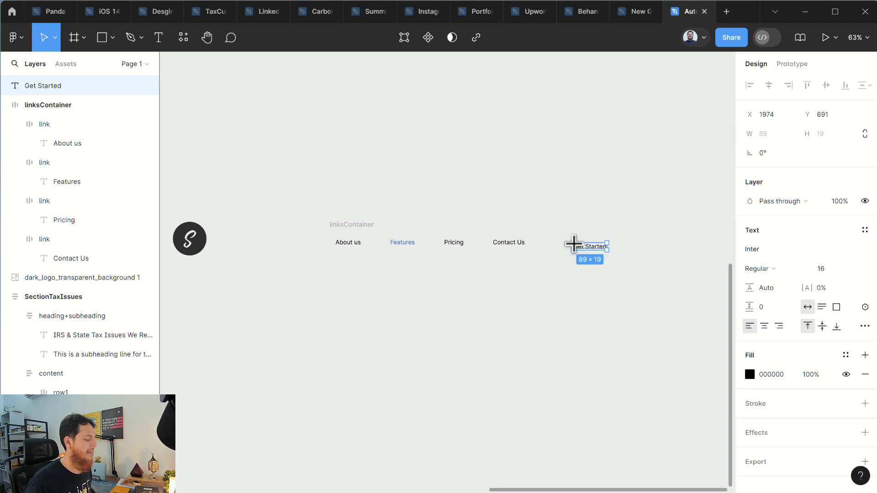
pyautogui.hotkey('shift', 'a')
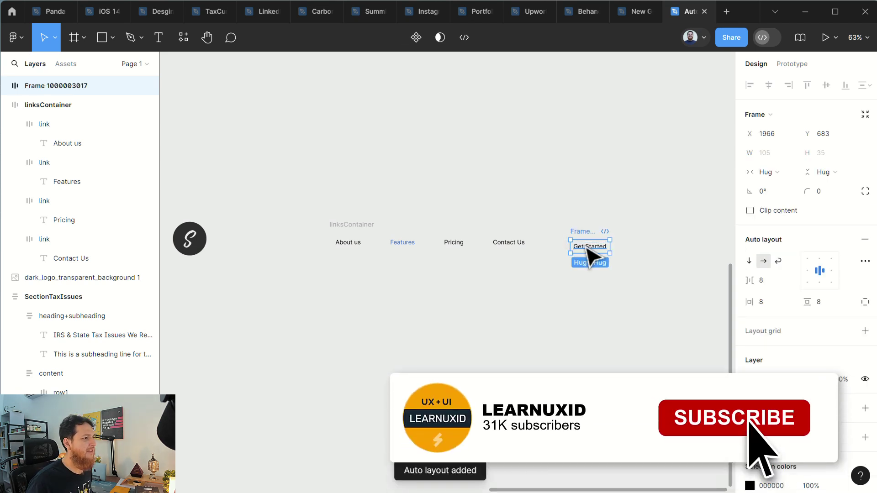
# Step: Set the Get Started frame's vertical padding to 16 and its horizontal padding to 20
pyautogui.click(517, 244)
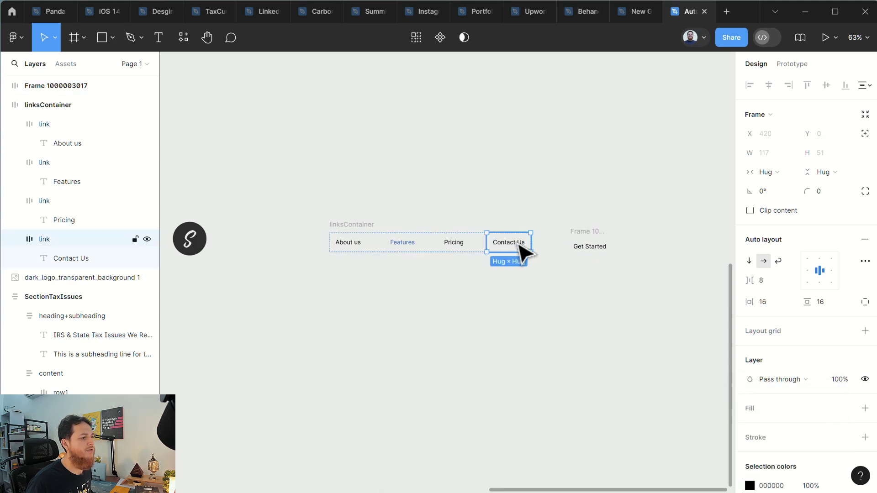
pyautogui.click(594, 244)
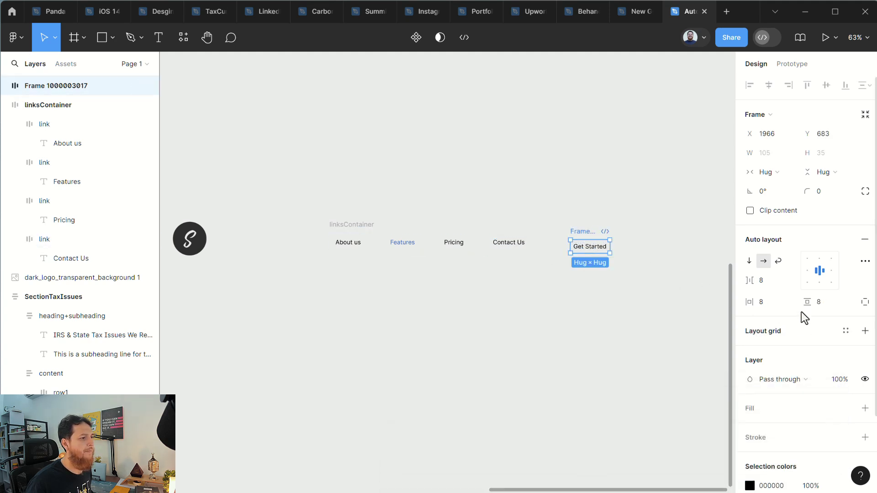
pyautogui.click(828, 302)
pyautogui.write('16')
pyautogui.press('Return')
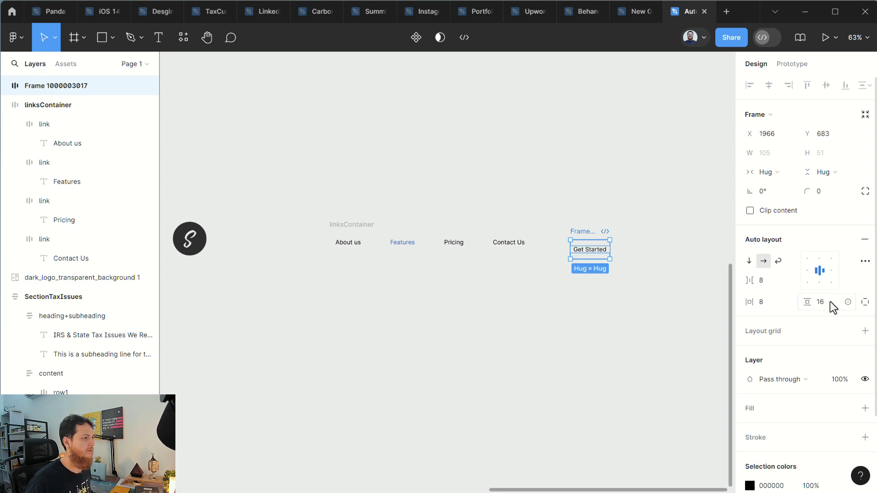
pyautogui.click(764, 302)
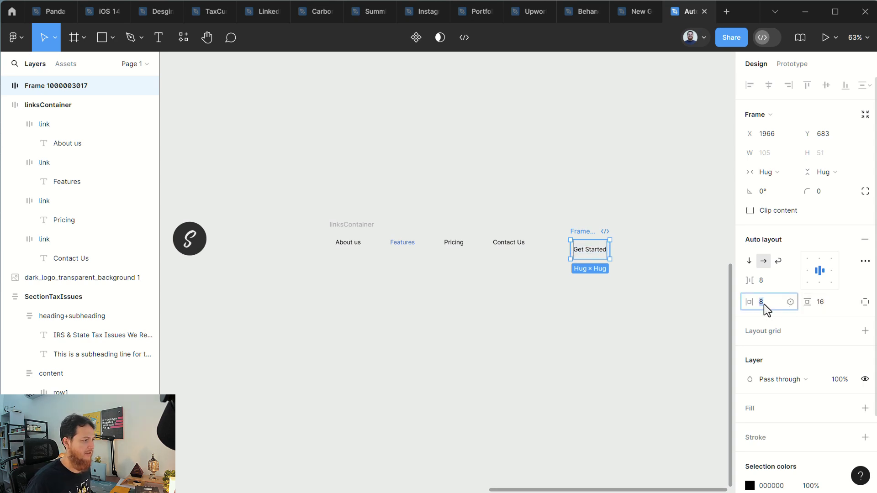
pyautogui.write('20')
pyautogui.press('Return')
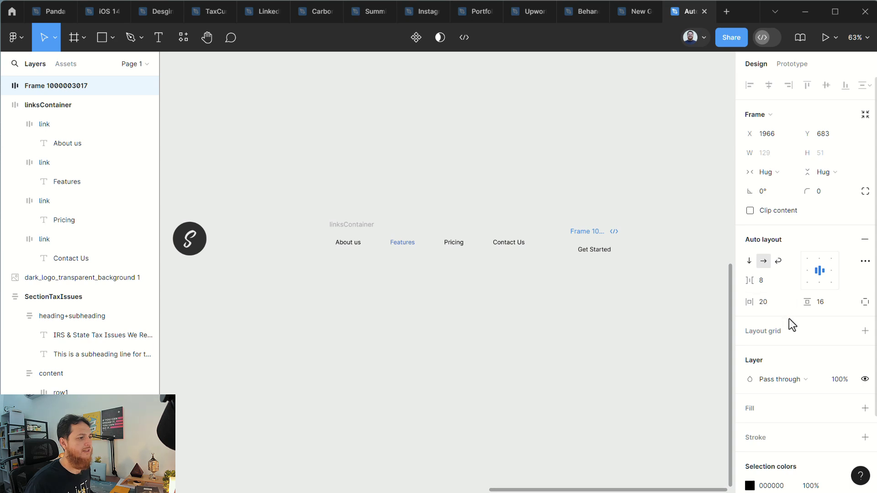
# Step: Add a fill to the Get Started frame and colour it blue, 007AFF
pyautogui.scroll(-2, 795, 352)
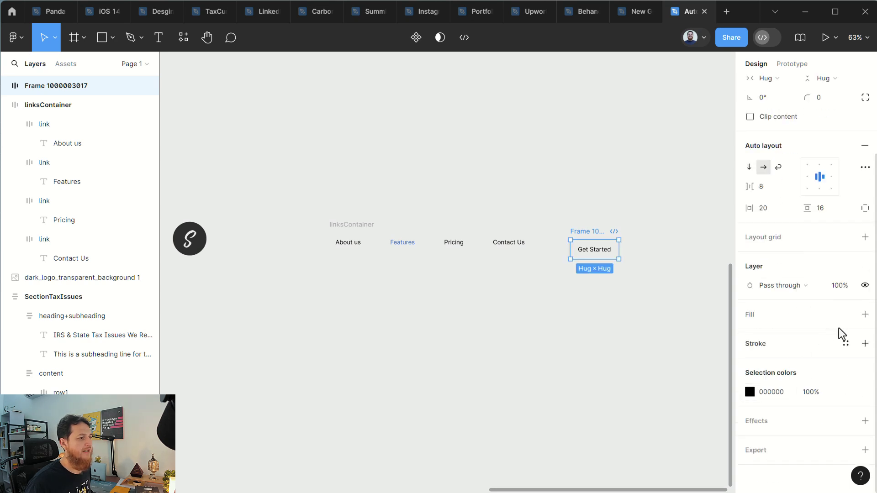
pyautogui.click(865, 314)
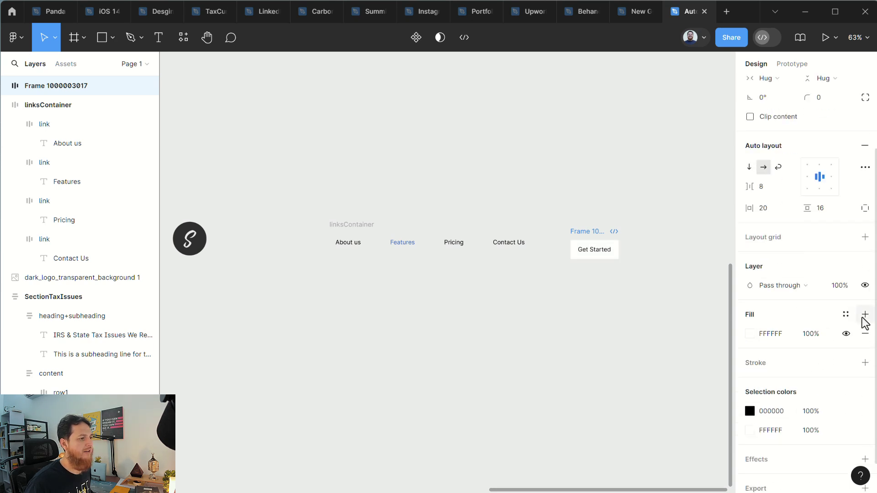
pyautogui.click(751, 334)
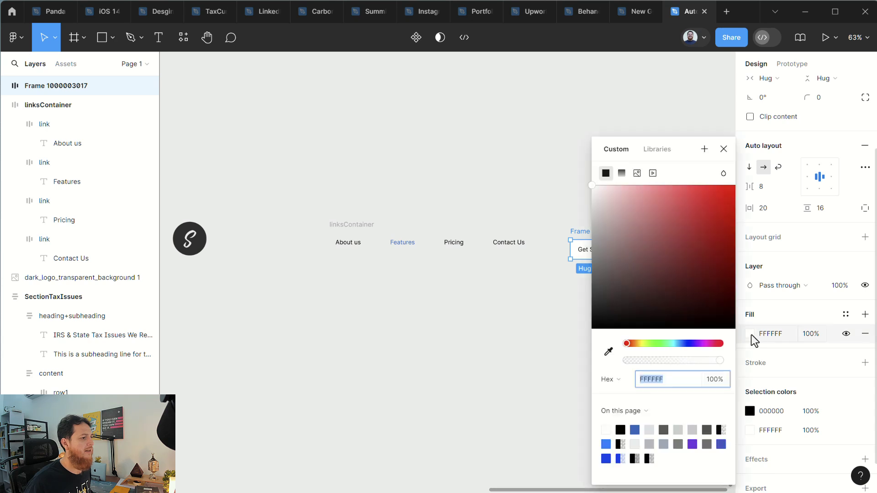
pyautogui.click(607, 444)
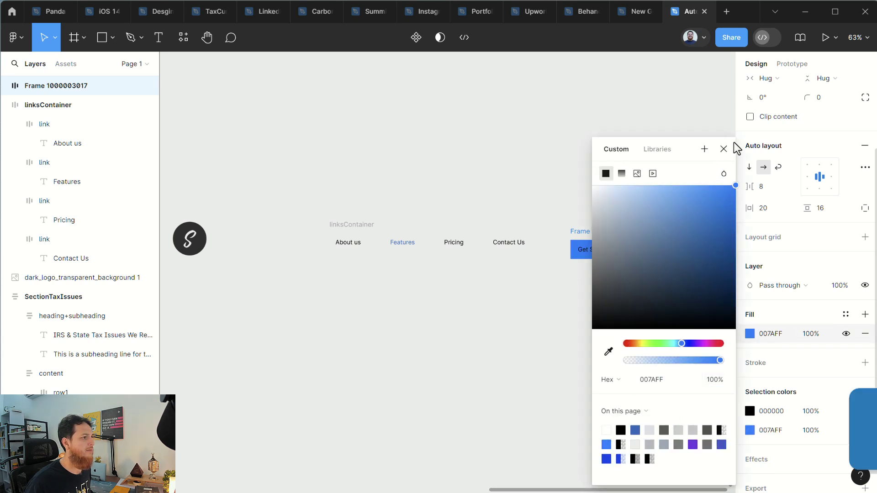
pyautogui.click(724, 149)
# Step: Colour the "Get Started" text white (FFFFFF) and set its font weight to Semi Bold
pyautogui.click(750, 411)
pyautogui.moveTo(641, 290); pyautogui.dragTo(579, 173)
pyautogui.click(723, 148)
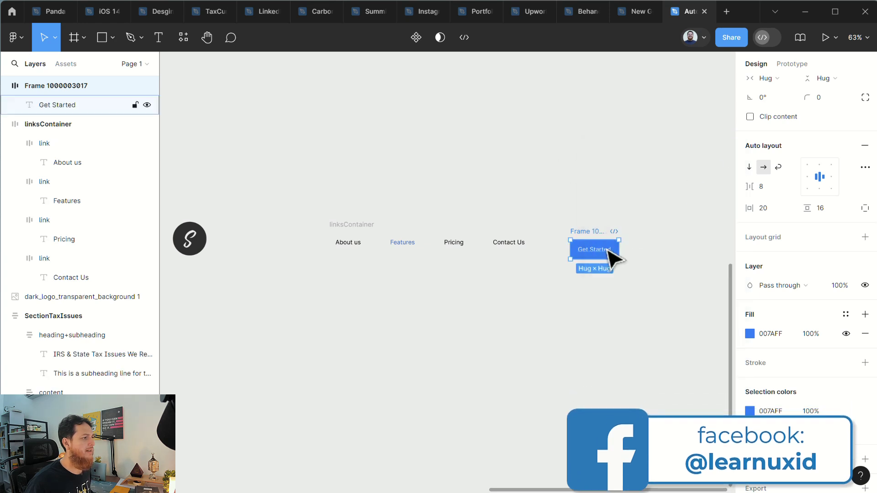
pyautogui.doubleClick(607, 250)
pyautogui.click(779, 258)
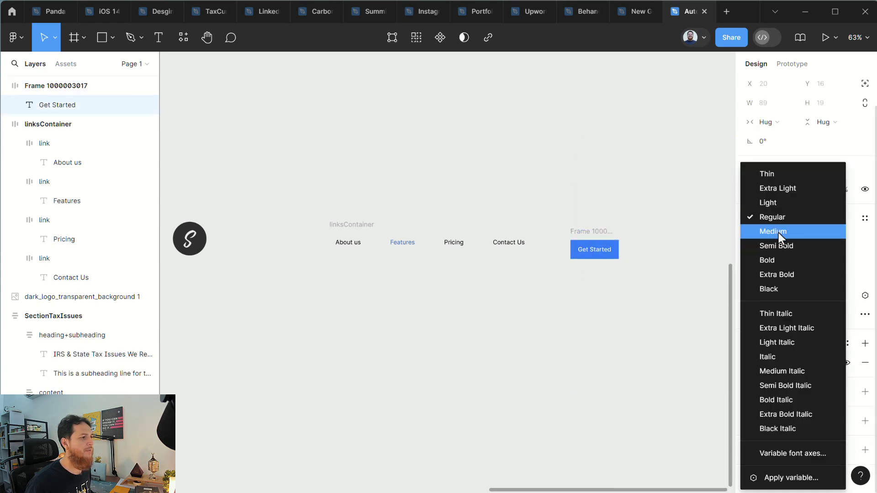
pyautogui.click(777, 247)
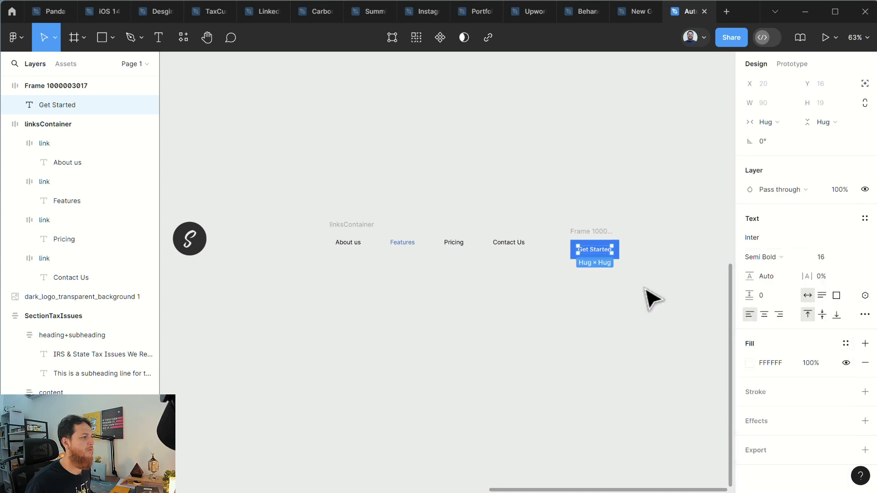
pyautogui.click(653, 299)
# Step: Rename the Get Started button frame to "btn"
pyautogui.doubleClick(589, 230)
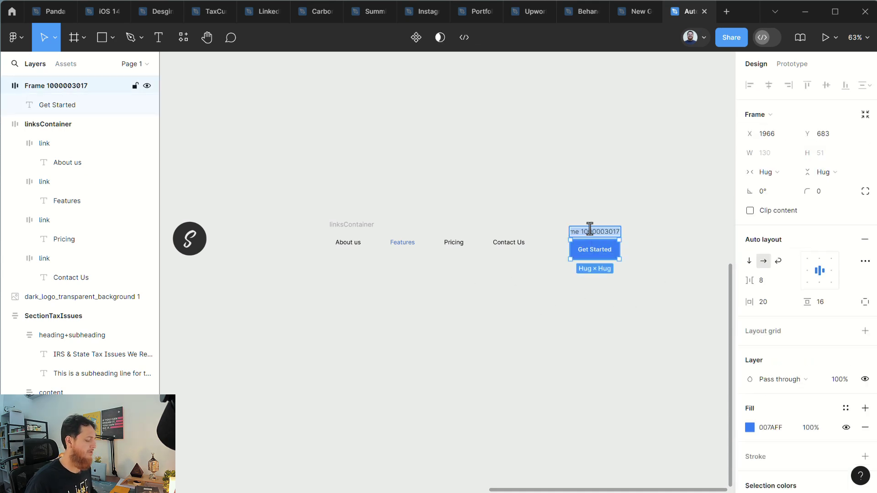
pyautogui.write('btn')
pyautogui.press('Return')
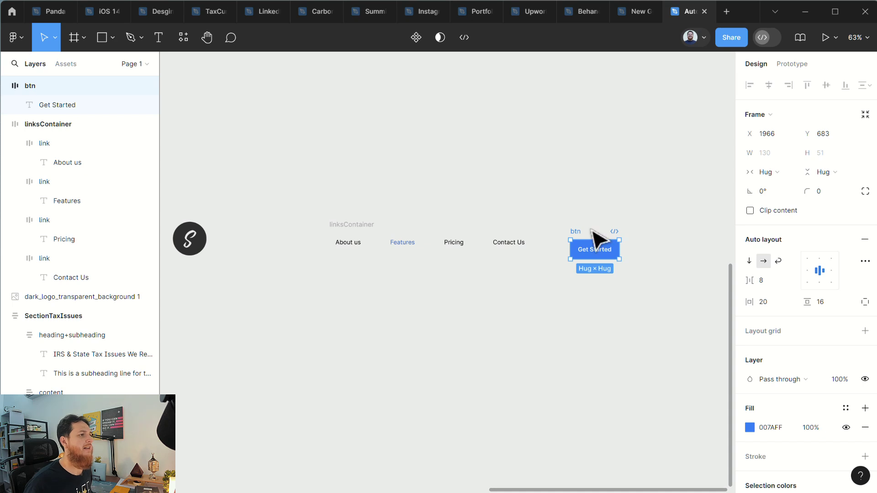
# Step: Set the btn frame's corner radius to 16
pyautogui.click(593, 253)
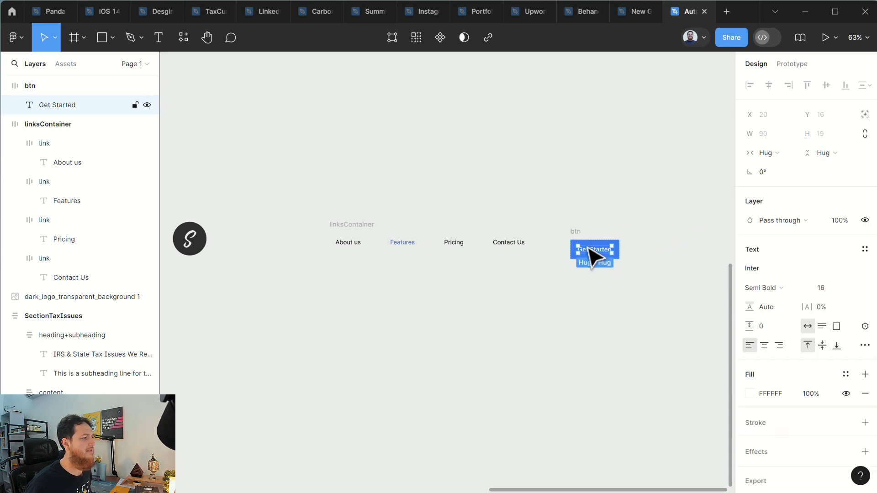
pyautogui.press('Escape')
pyautogui.click(822, 192)
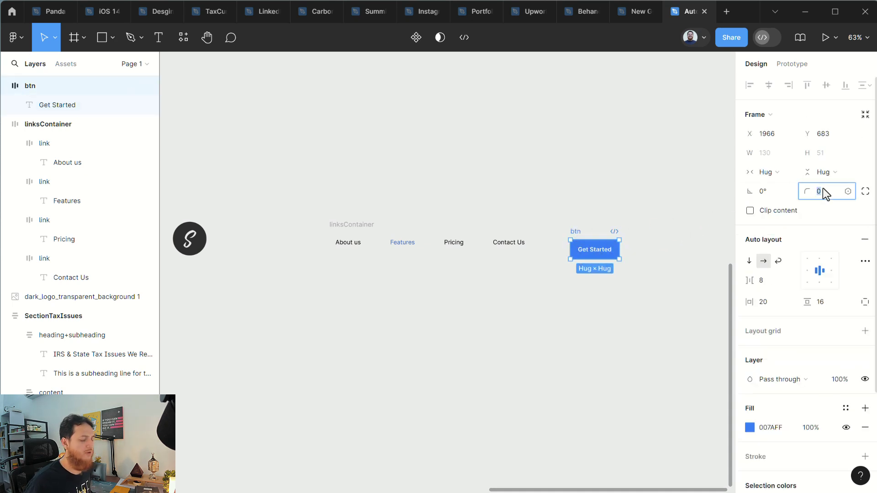
pyautogui.write('16')
pyautogui.press('Return')
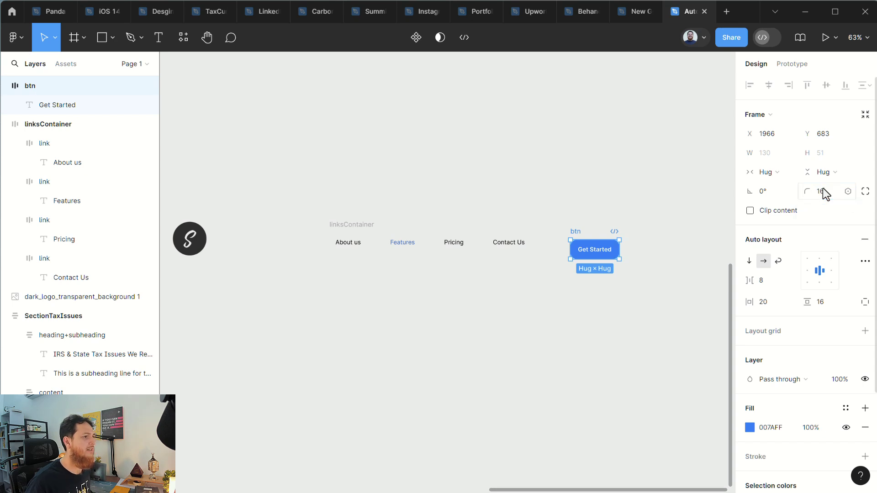
# Step: Set the btn frame's corner radius to 4 and its corner smoothing to 60%
pyautogui.write('4')
pyautogui.press('Return')
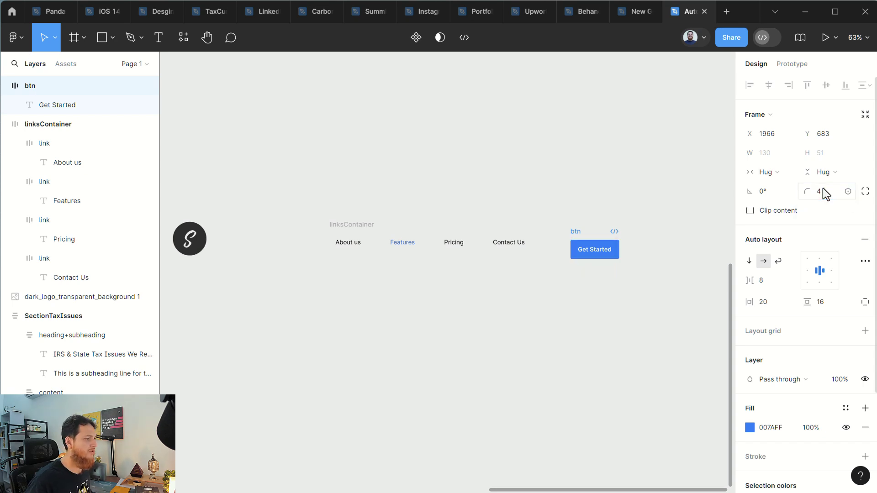
pyautogui.click(865, 191)
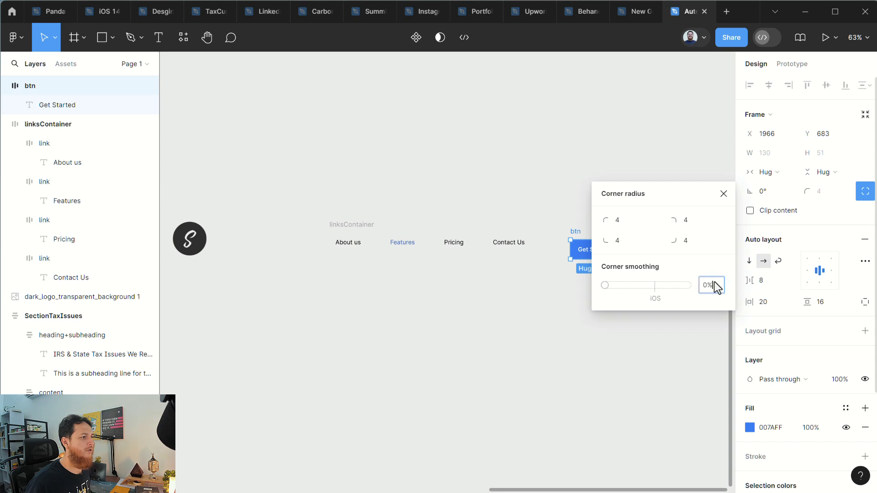
pyautogui.write('60')
pyautogui.press('Return')
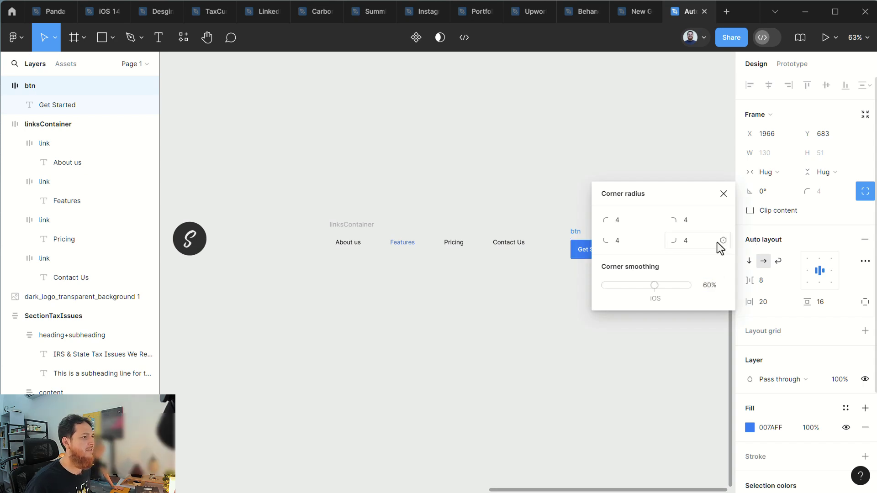
pyautogui.click(722, 197)
pyautogui.click(643, 309)
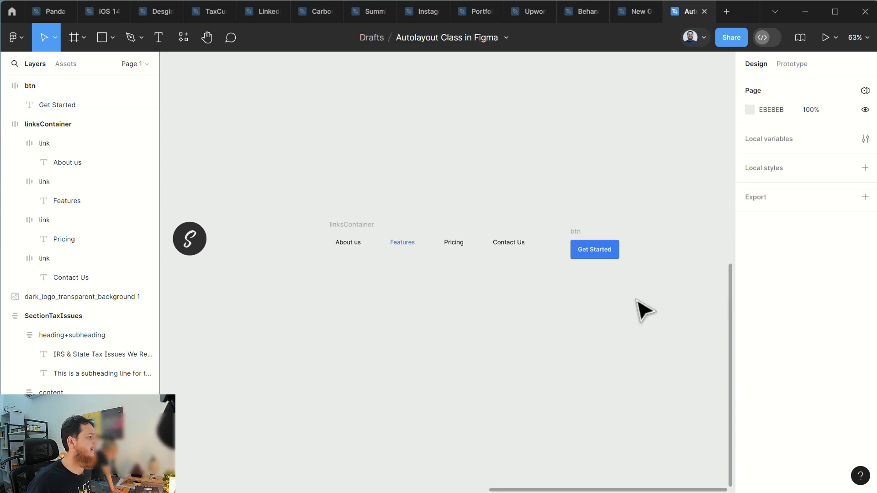
# Step: Move the btn frame closer to linksContainer so that it lines up vertically with the row of links
pyautogui.moveTo(584, 242); pyautogui.dragTo(571, 230)
pyautogui.click(470, 302)
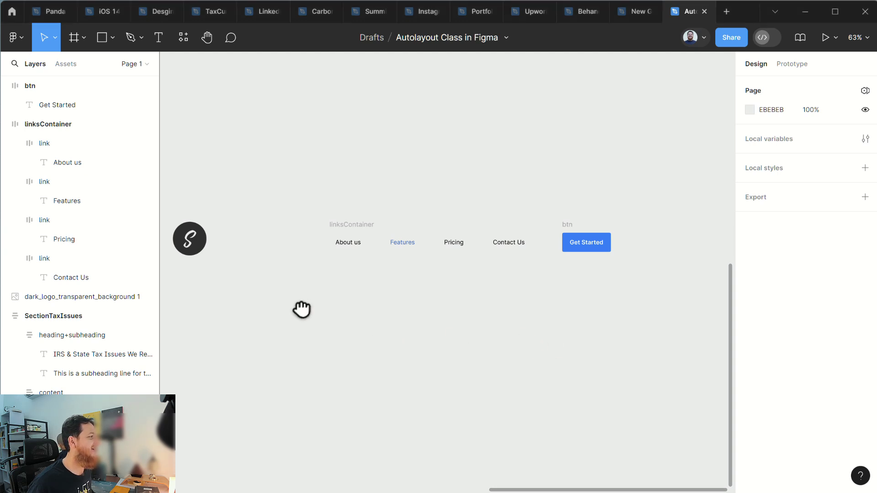
# Step: Rename the dark logo image layer to "logo"
pyautogui.moveTo(302, 310); pyautogui.dragTo(355, 310)
pyautogui.click(250, 250)
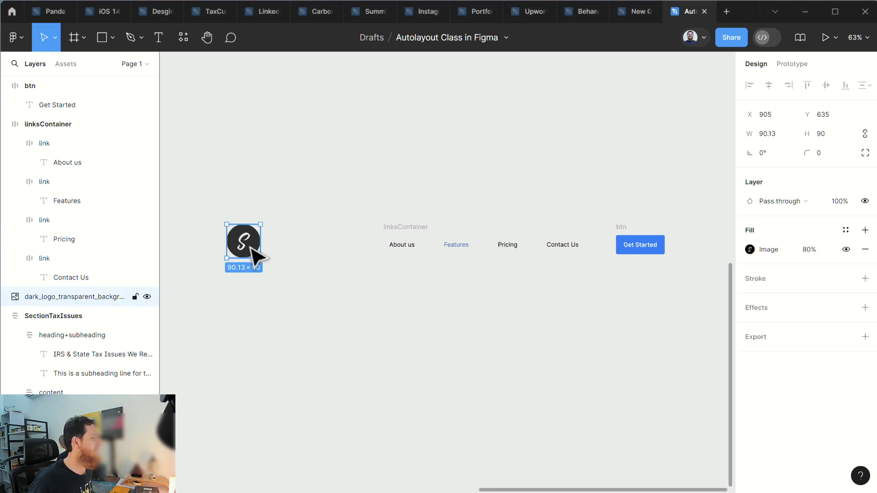
pyautogui.doubleClick(72, 297)
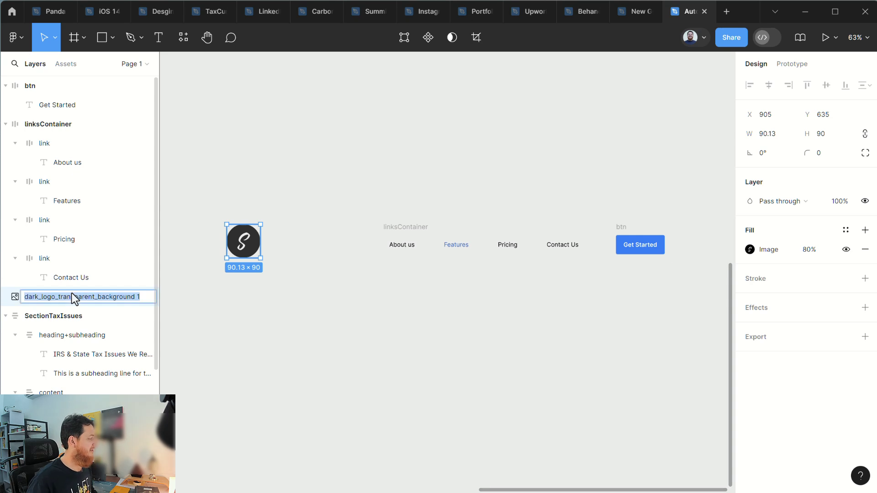
pyautogui.write('logo')
pyautogui.press('Return')
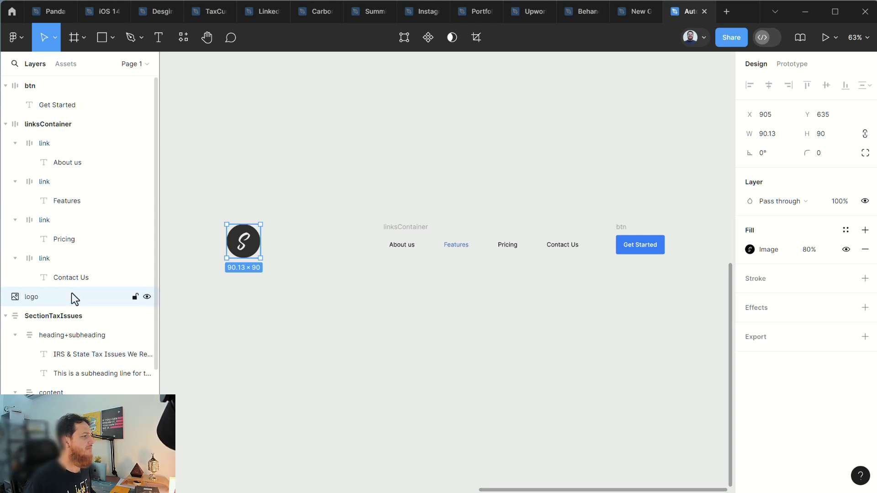
pyautogui.click(299, 311)
# Step: Examine the btn and linksContainer frames, including the horizontal sizing options of linksContainer
pyautogui.moveTo(358, 183); pyautogui.dragTo(693, 284)
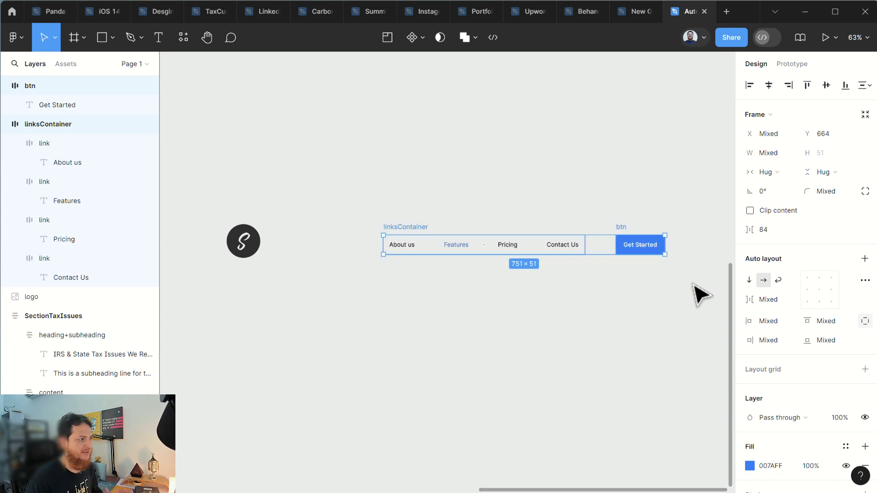
pyautogui.click(527, 285)
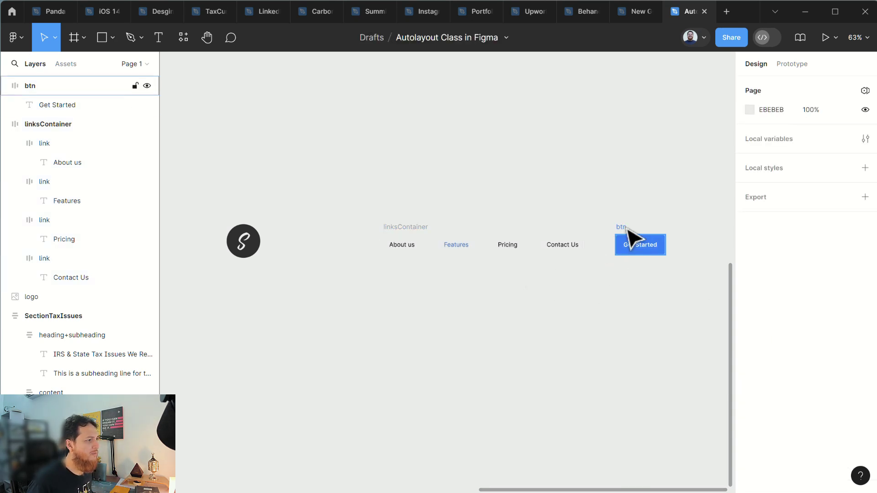
pyautogui.click(630, 237)
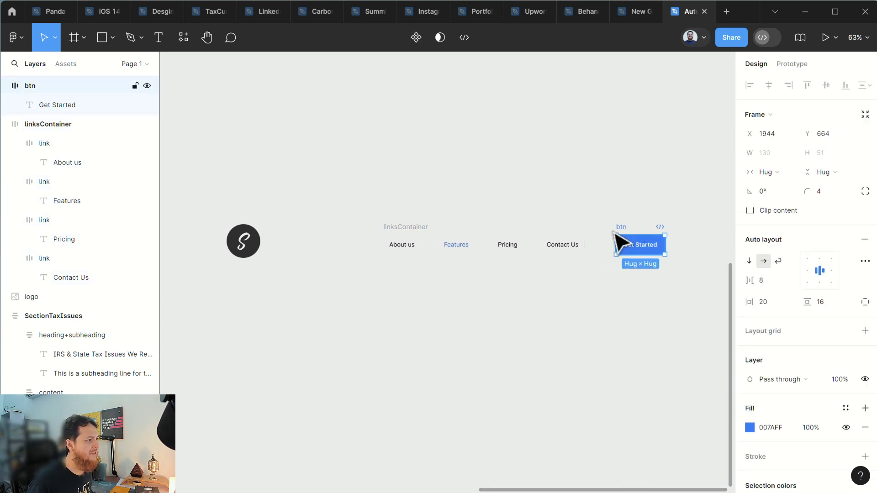
pyautogui.click(406, 236)
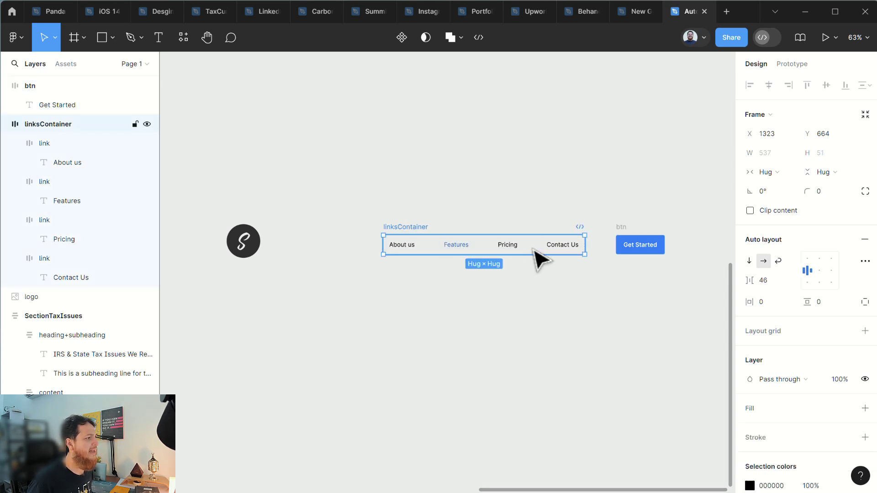
pyautogui.moveTo(583, 247); pyautogui.dragTo(559, 249)
pyautogui.doubleClick(559, 249)
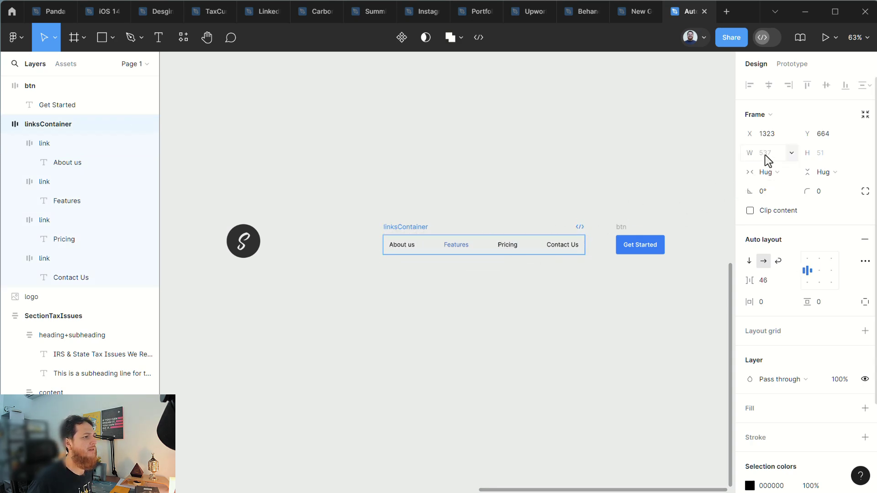
pyautogui.click(767, 172)
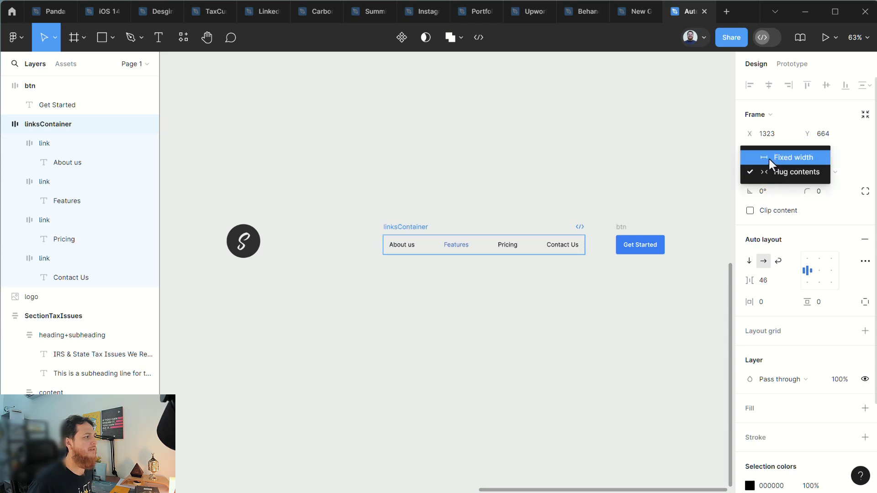
pyautogui.click(640, 279)
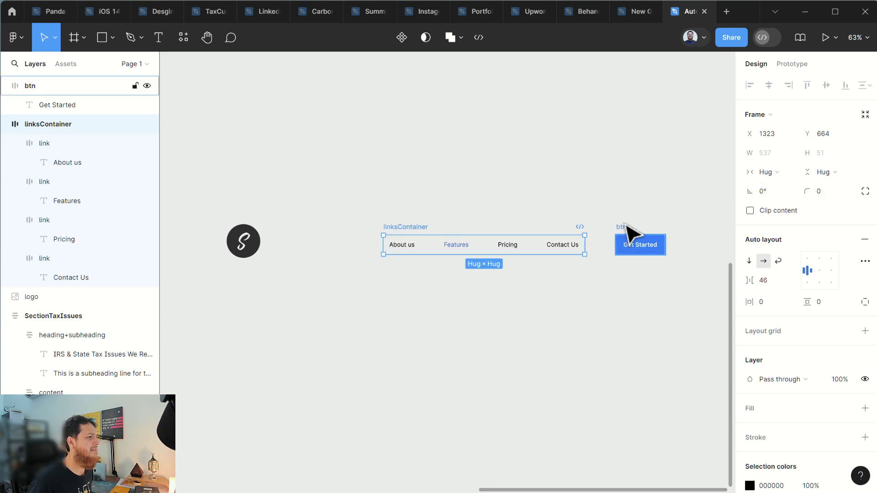
pyautogui.click(633, 241)
# Step: Wrap linksContainer and btn together in an auto layout frame and name it "links+button"
pyautogui.click(422, 230)
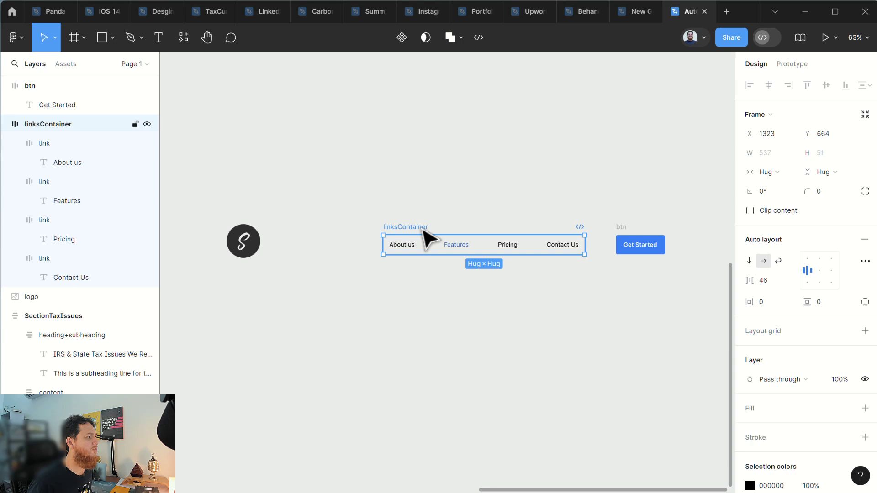
pyautogui.keyDown('shift'); pyautogui.click(631, 231); pyautogui.keyUp('shift')
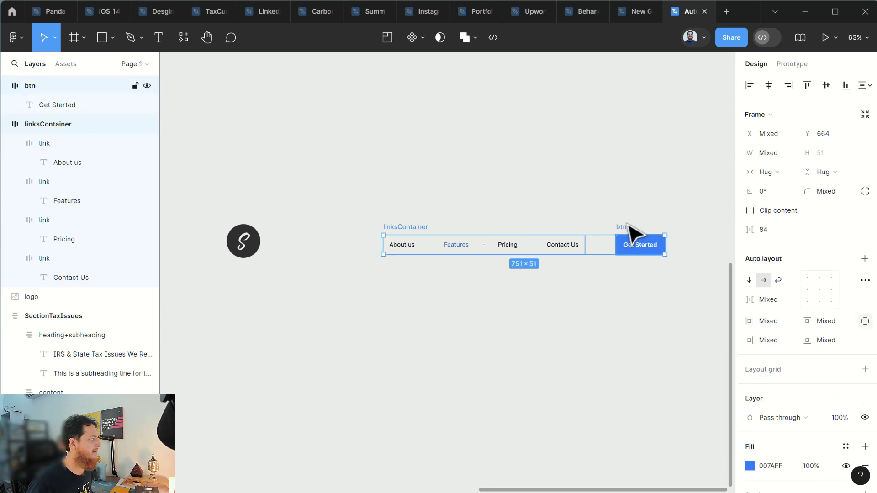
pyautogui.hotkey('shift', 'a')
pyautogui.doubleClick(436, 227)
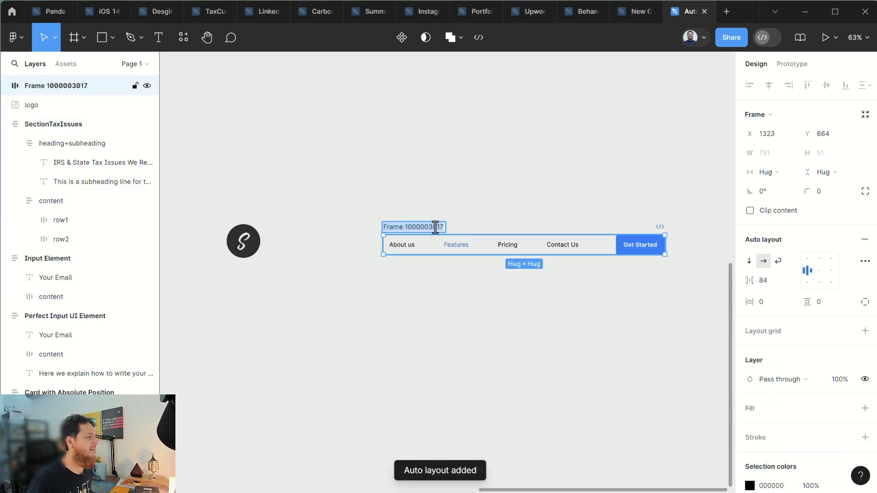
pyautogui.write('links+button')
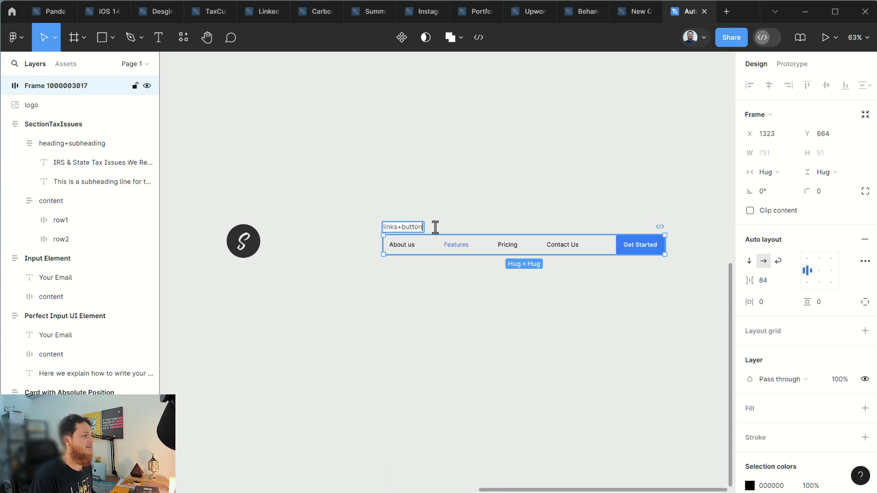
pyautogui.press('Return')
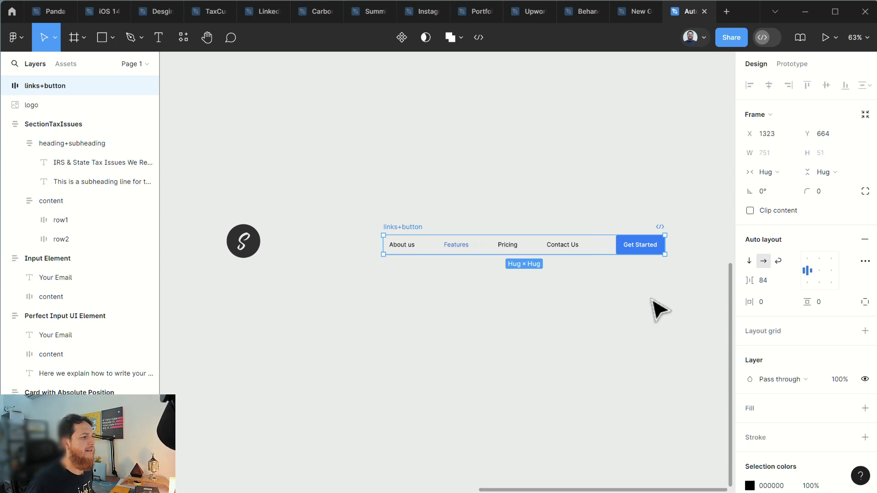
# Step: Set the horizontal gap of the links+button frame to Auto and narrow the frame to about 689 wide
pyautogui.click(765, 282)
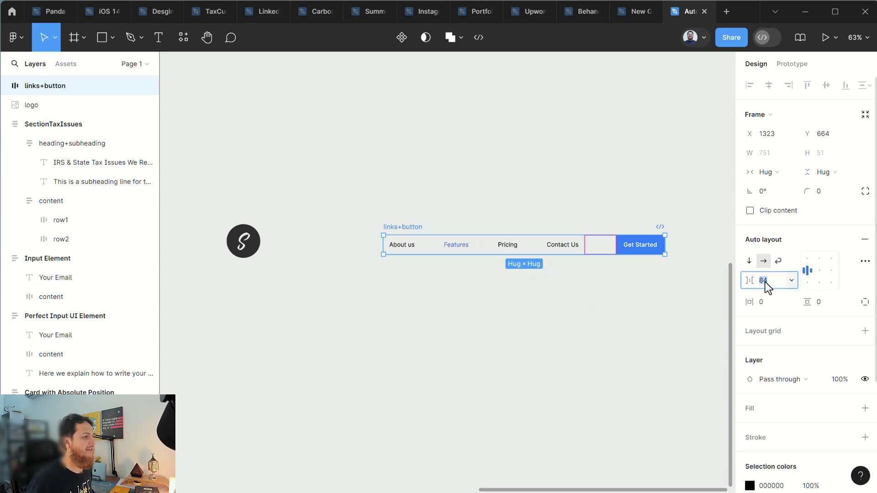
pyautogui.write('auto')
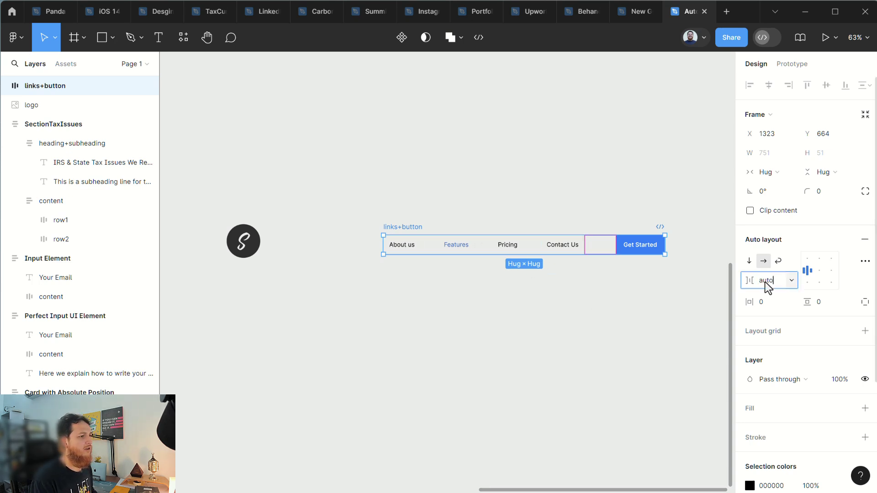
pyautogui.press('Return')
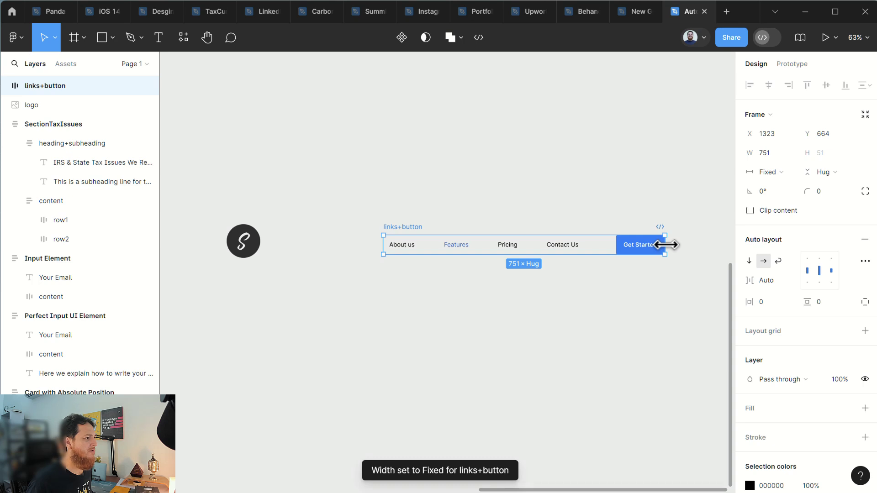
pyautogui.moveTo(670, 245); pyautogui.dragTo(642, 247)
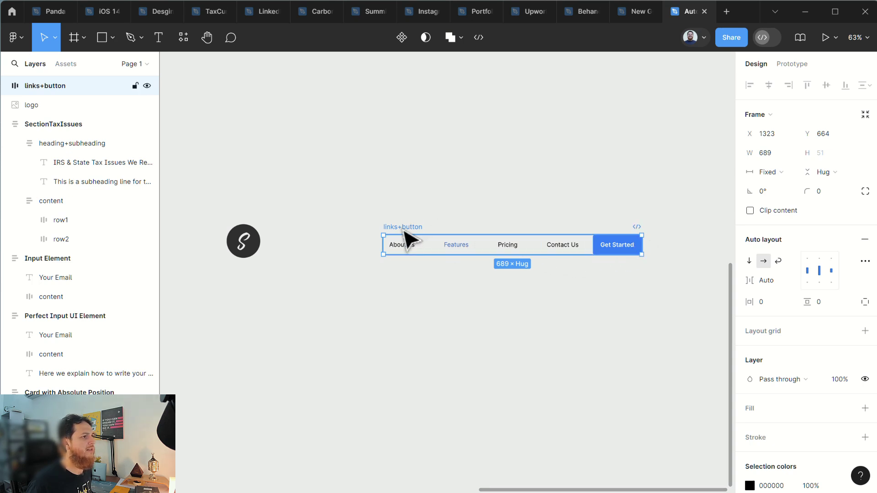
# Step: Add a minimum width of 690 to the links+button frame and test it by resizing the frame
pyautogui.click(792, 154)
pyautogui.click(783, 176)
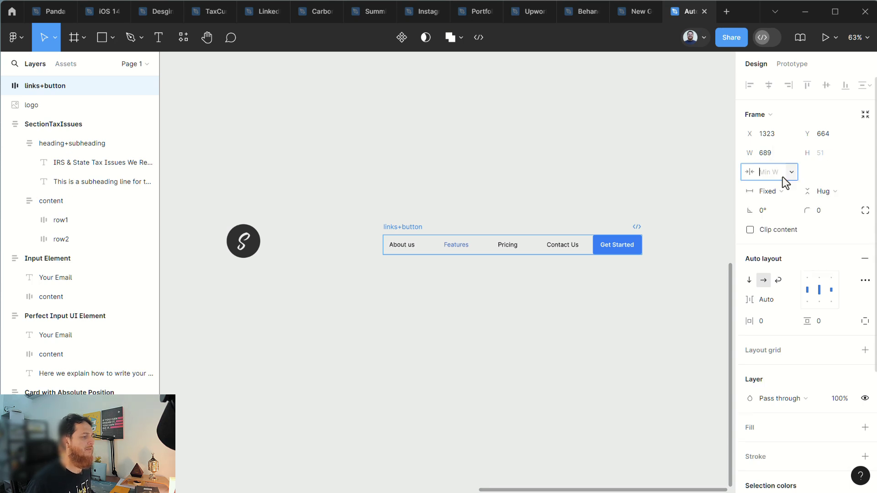
pyautogui.write('690')
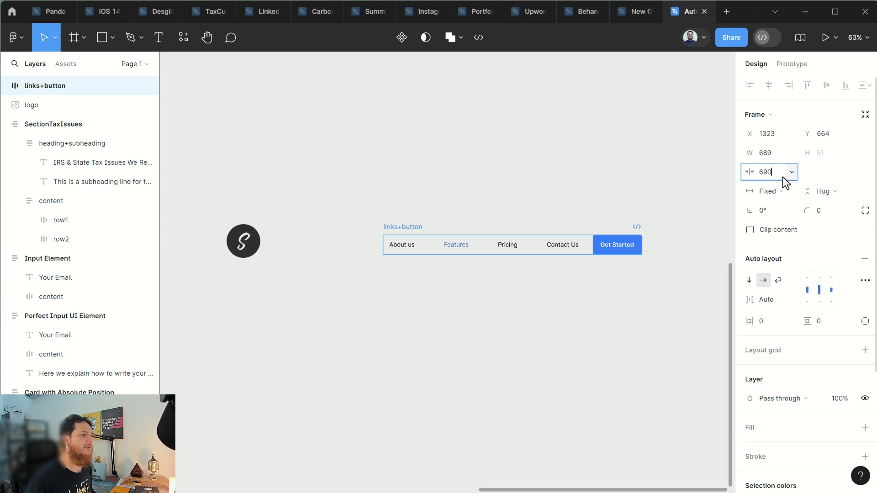
pyautogui.press('Return')
pyautogui.click(766, 299)
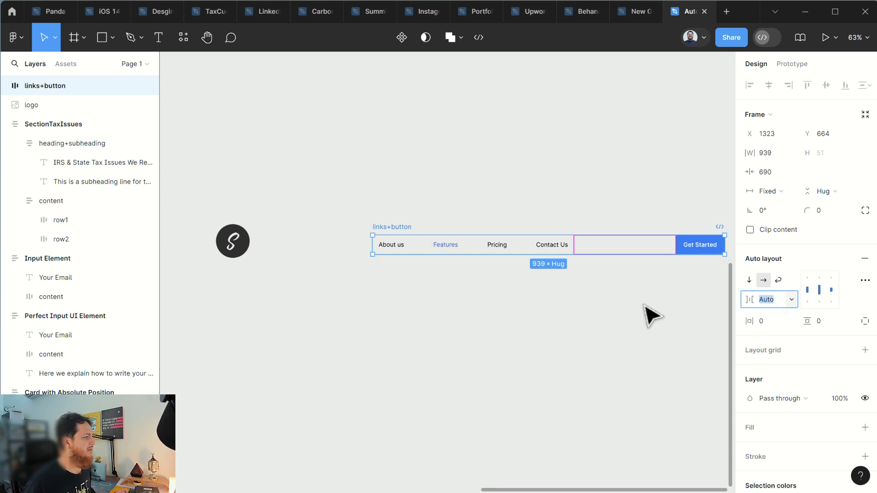
pyautogui.click(512, 309)
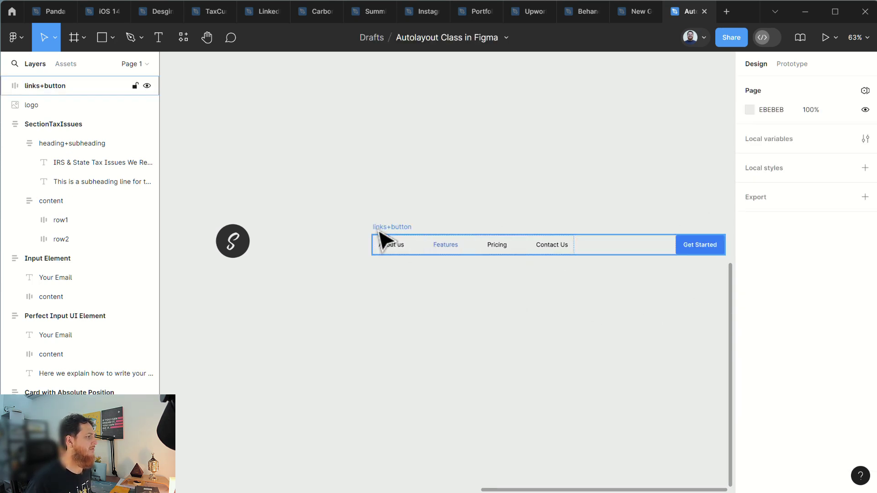
# Step: Set the horizontal gap between the items of the links+button frame to 40
pyautogui.click(389, 235)
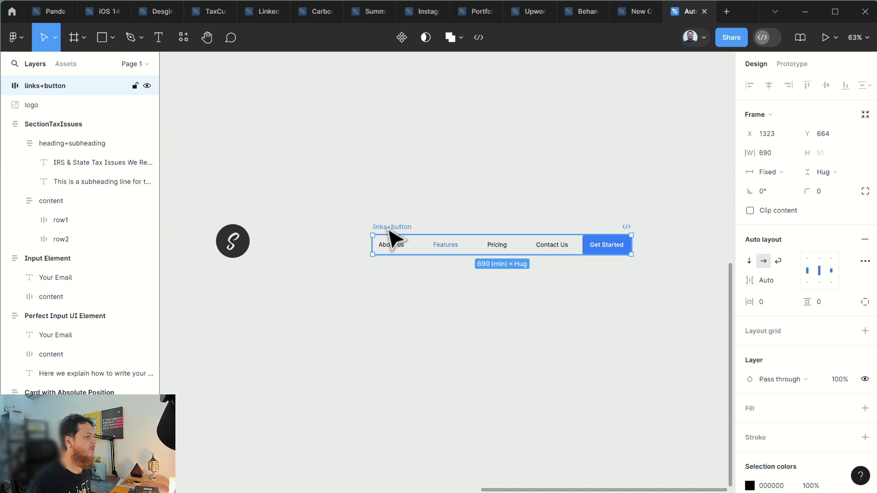
pyautogui.click(767, 280)
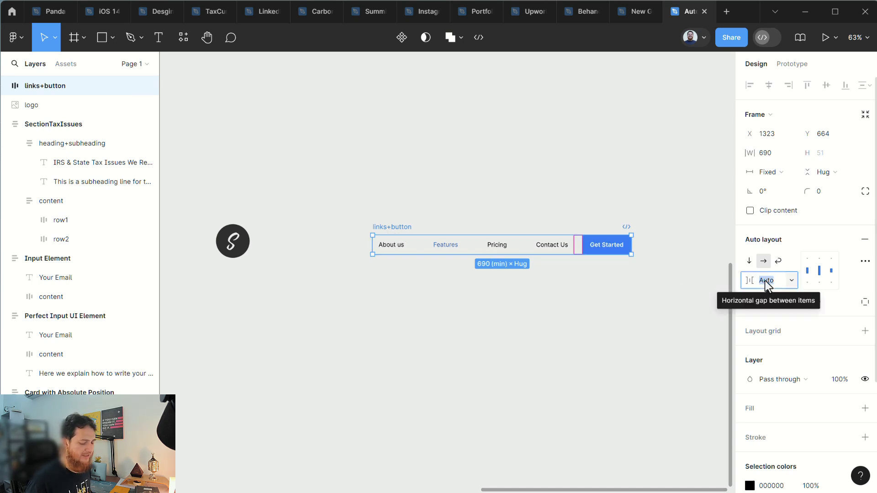
pyautogui.write('40')
pyautogui.press('Return')
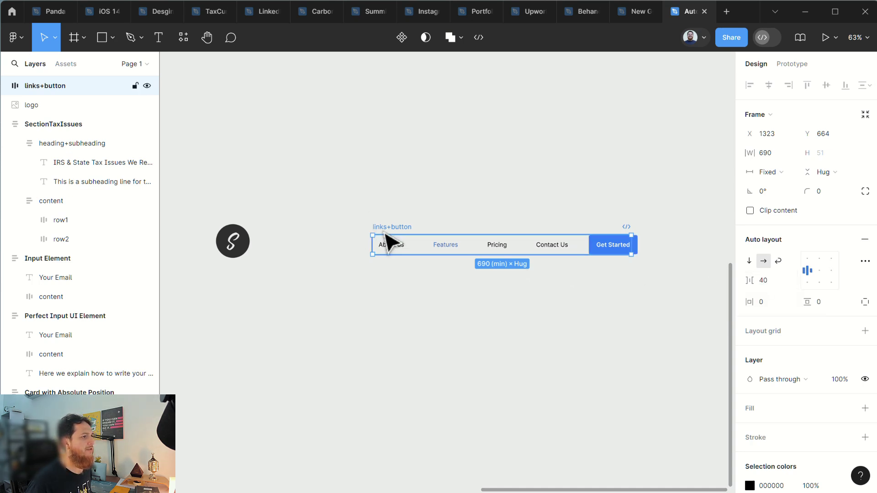
pyautogui.click(791, 153)
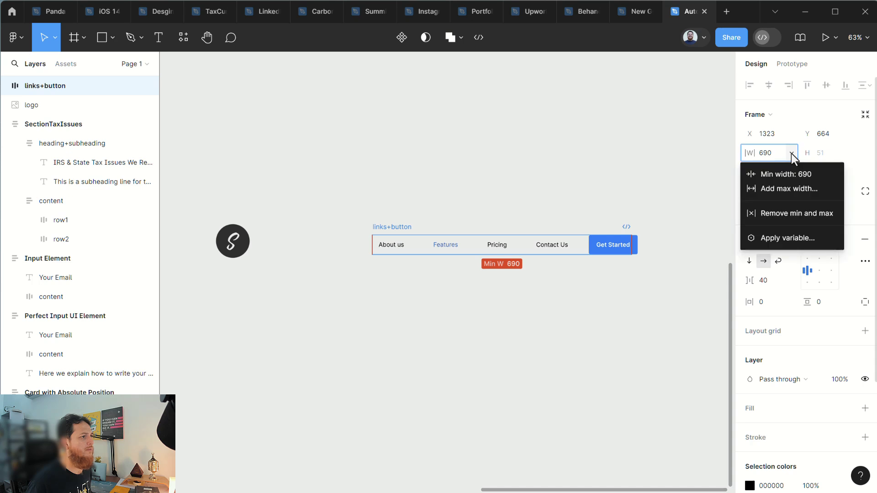
pyautogui.click(791, 154)
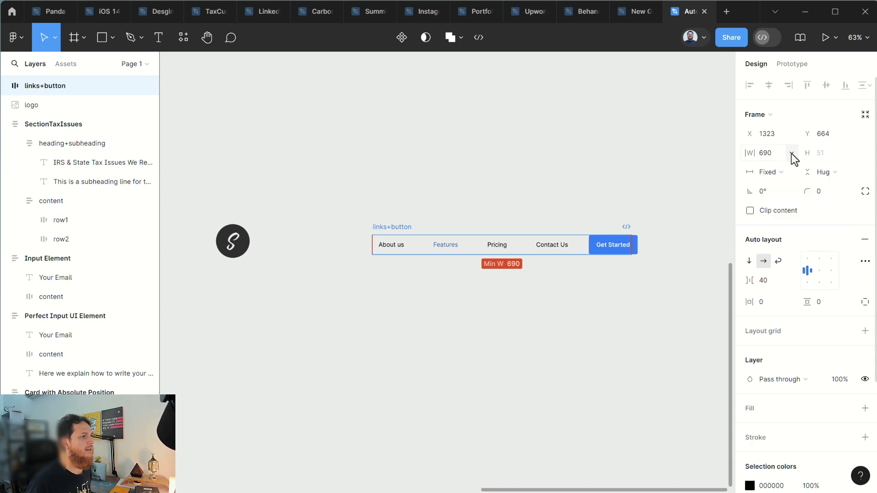
pyautogui.click(522, 323)
pyautogui.click(412, 234)
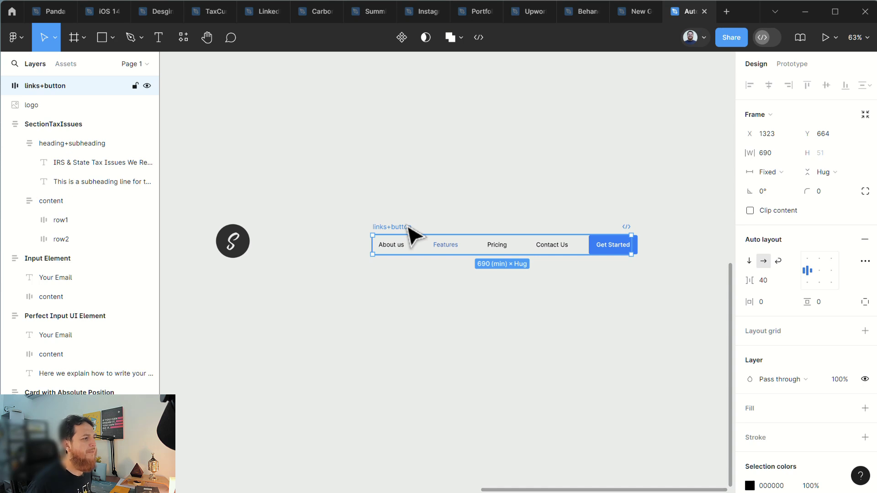
pyautogui.click(776, 153)
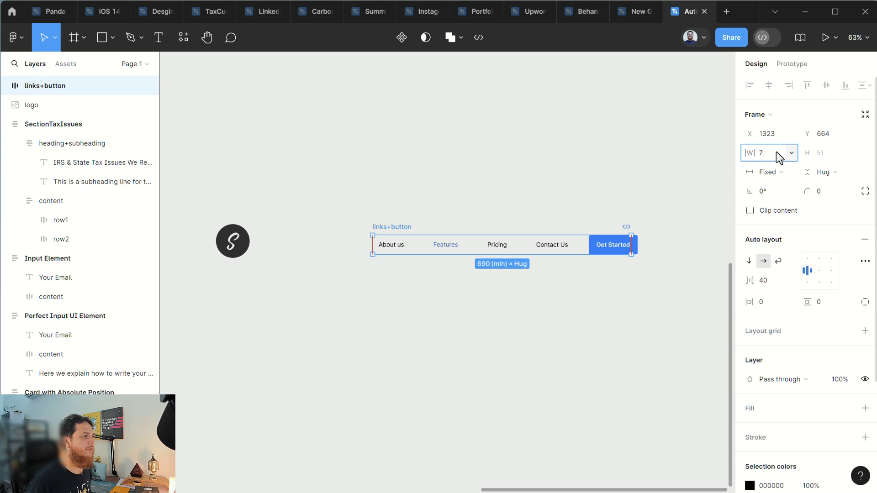
pyautogui.click(681, 300)
pyautogui.click(386, 232)
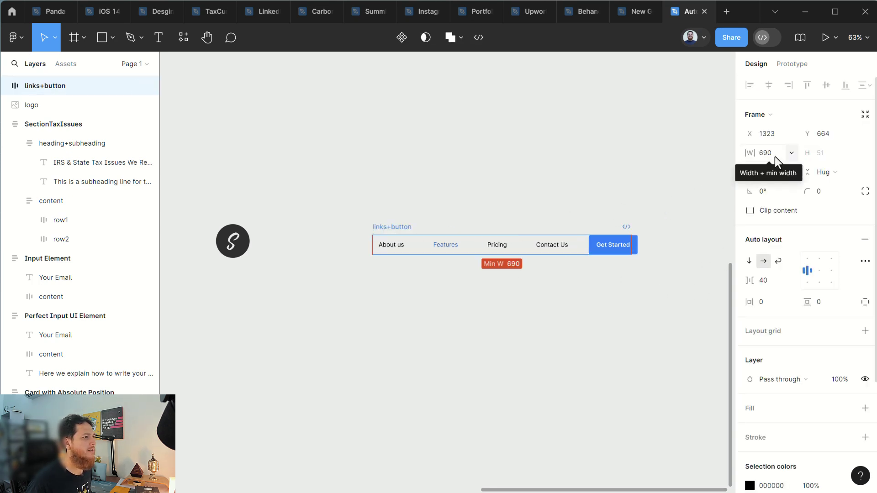
# Step: Raise the minimum width of the links+button frame to 720, and lower that minimum to 700
pyautogui.click(791, 153)
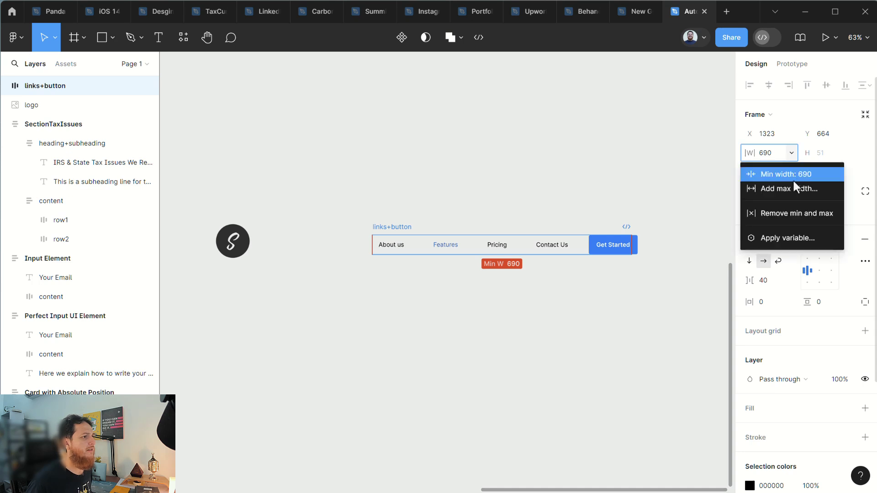
pyautogui.click(791, 176)
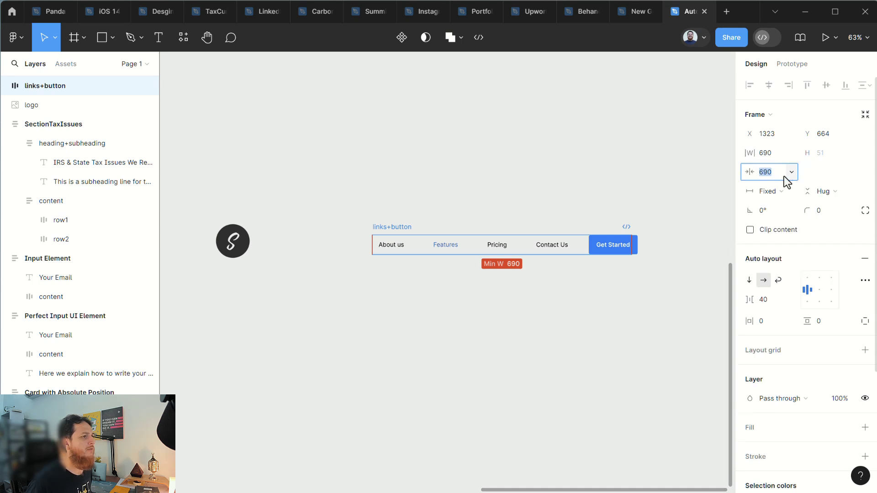
pyautogui.write('720')
pyautogui.press('Return')
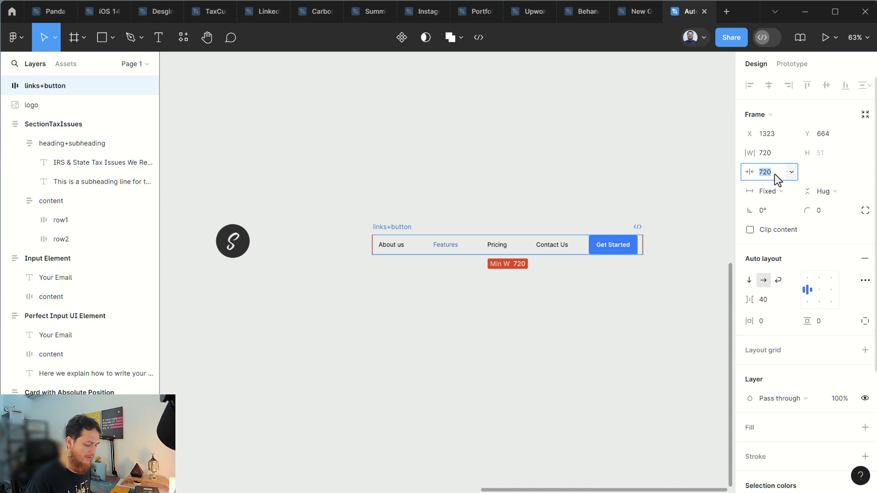
pyautogui.write('700')
pyautogui.press('Return')
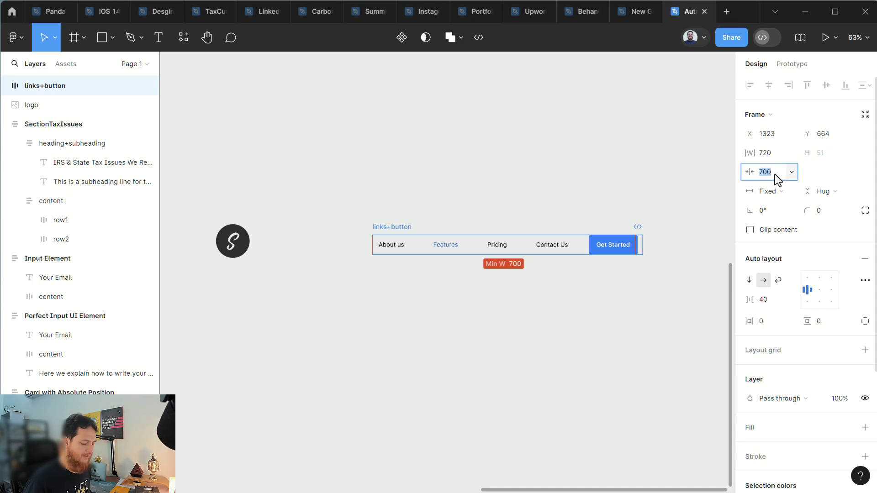
# Step: Set the minimum width of the links+button frame to 710 and resize the frame to fit its contents
pyautogui.write('710')
pyautogui.press('Return')
pyautogui.press('Escape')
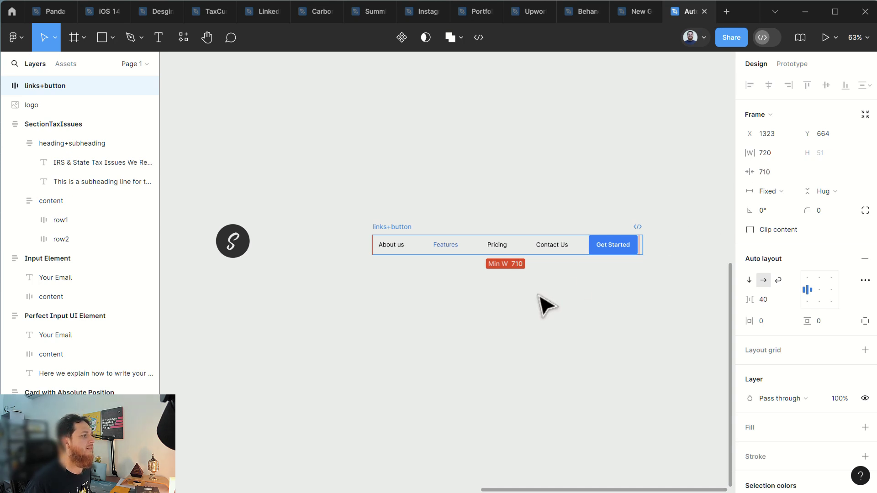
pyautogui.click(525, 313)
pyautogui.click(391, 242)
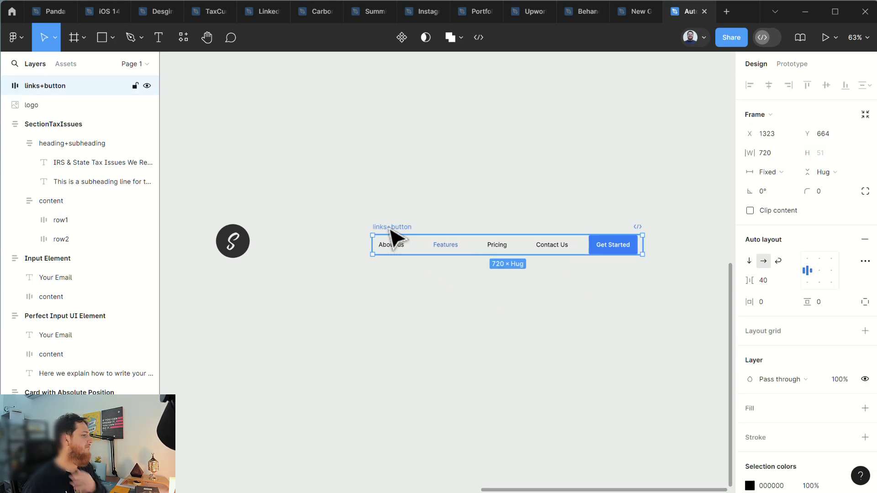
pyautogui.click(865, 117)
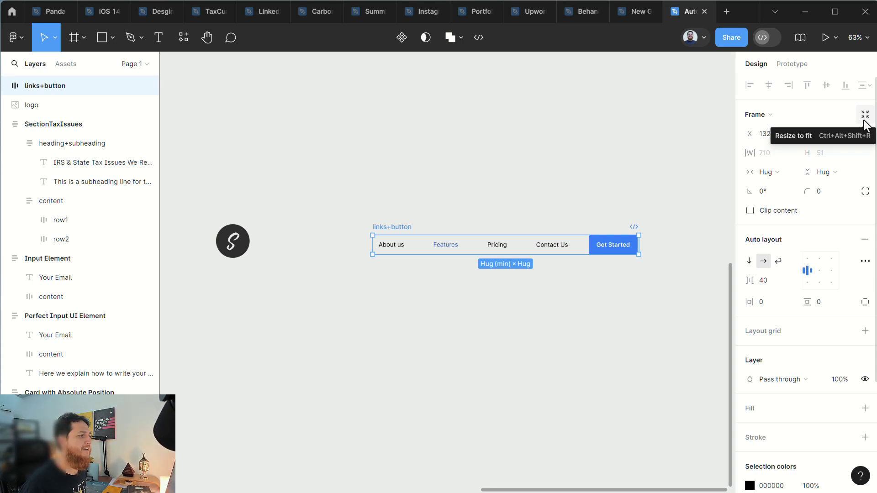
pyautogui.click(432, 335)
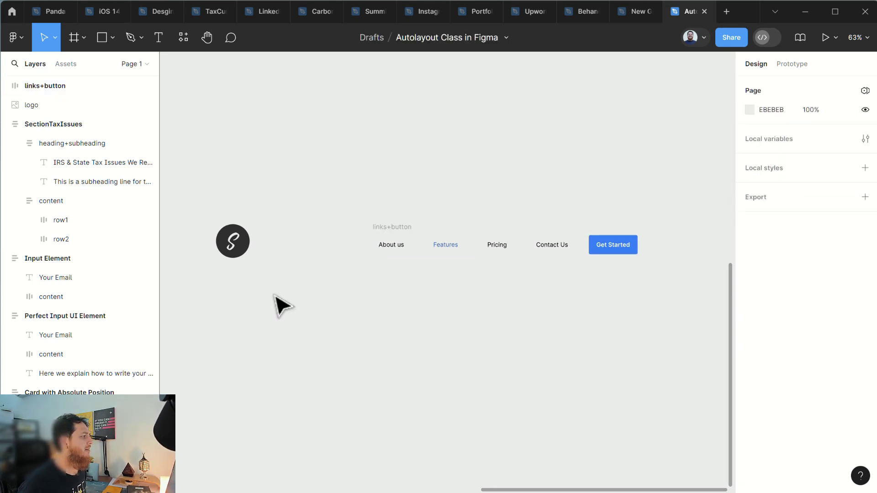
# Step: Wrap the logo and the links+button frame together in a new horizontal auto layout frame
pyautogui.click(239, 243)
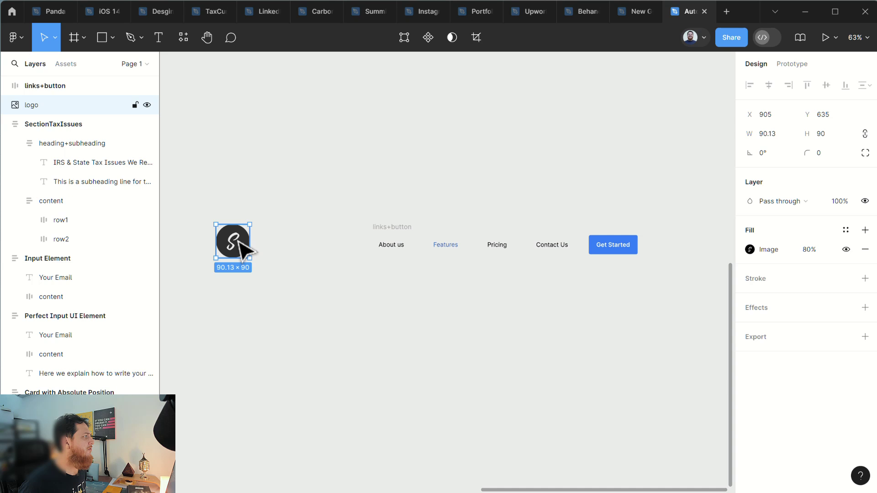
pyautogui.keyDown('shift'); pyautogui.click(396, 232); pyautogui.keyUp('shift')
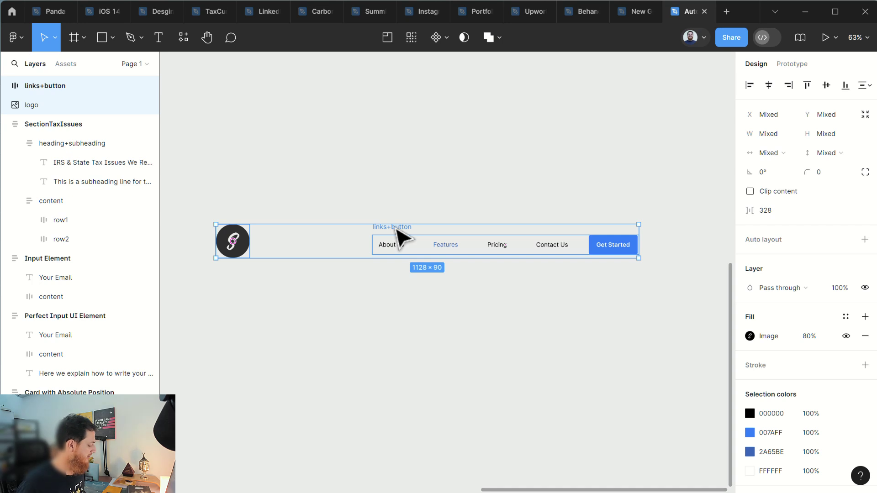
pyautogui.hotkey('shift', 'a')
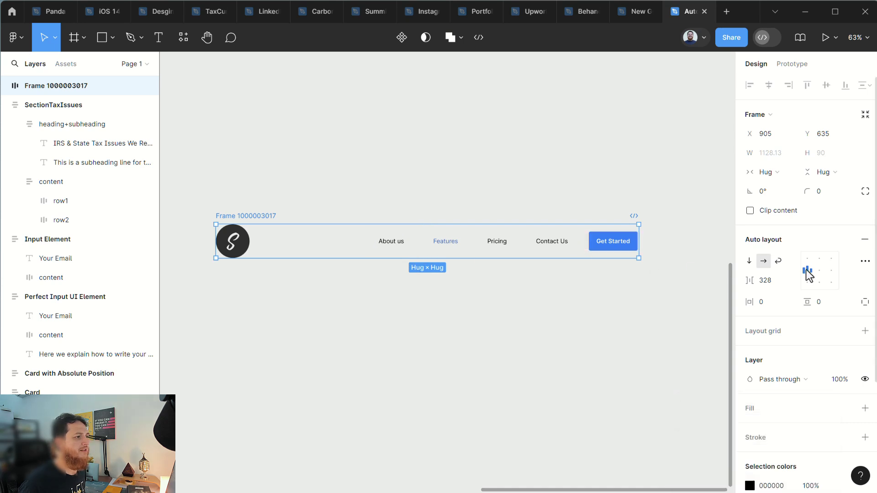
# Step: Set the horizontal gap of the outer frame around the logo and links to Auto and narrow the frame to about 846 wide
pyautogui.click(765, 280)
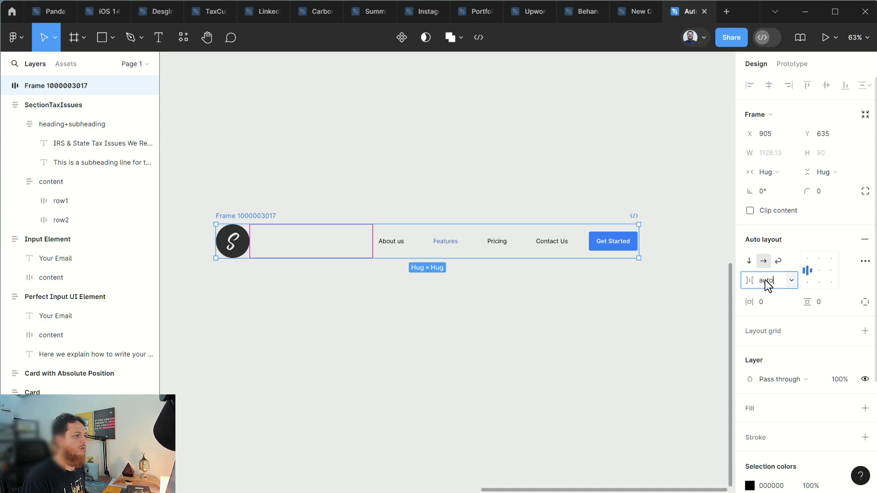
pyautogui.write('auto')
pyautogui.press('Return')
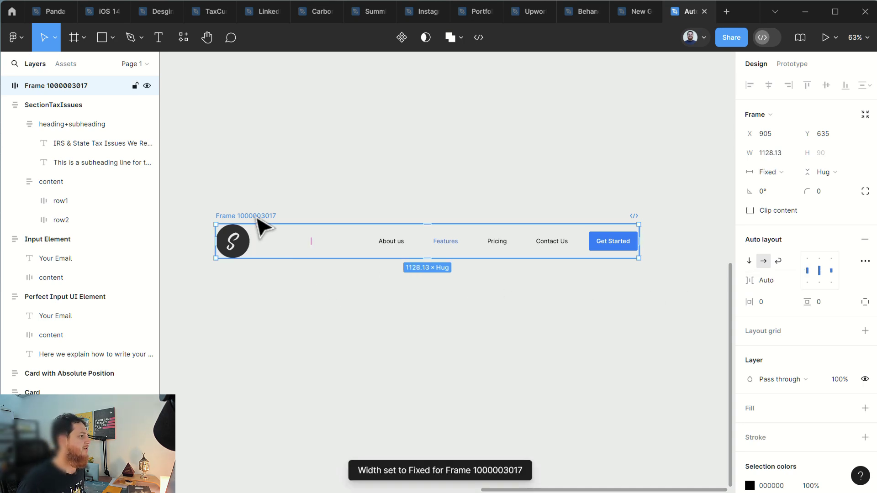
pyautogui.moveTo(640, 241); pyautogui.dragTo(530, 259)
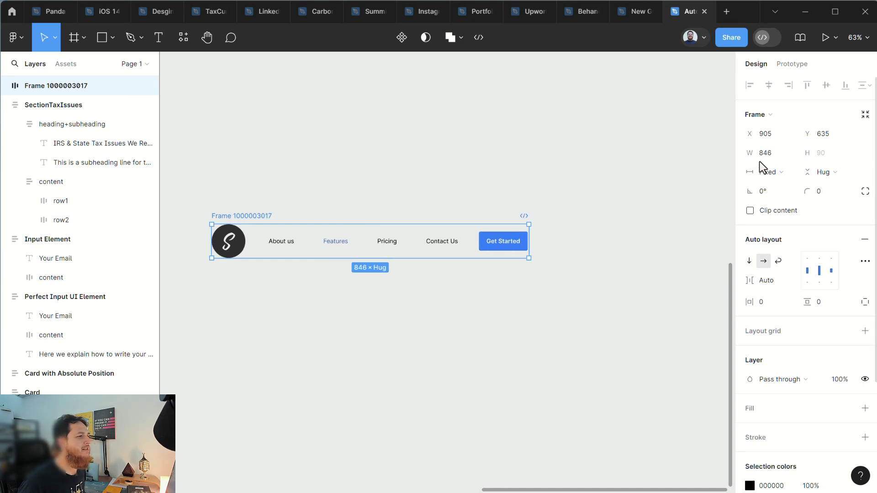
# Step: Add a minimum width of 850 to the outer frame and widen the frame to about 1422
pyautogui.click(791, 154)
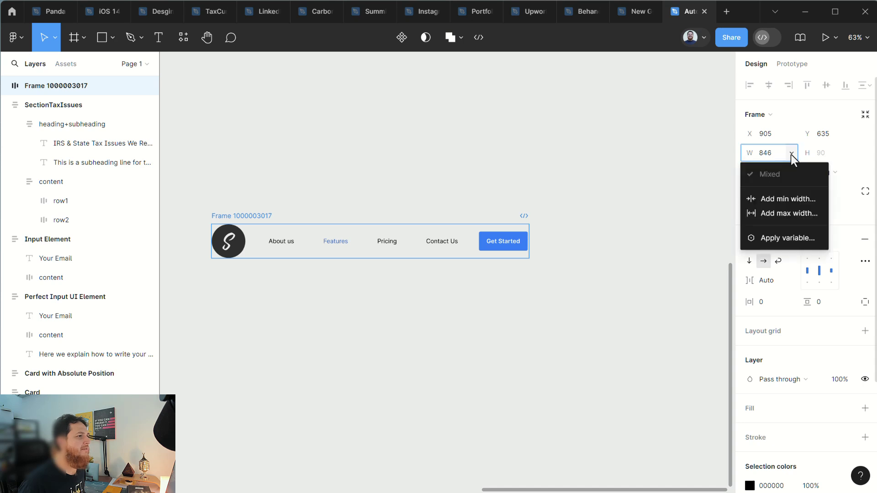
pyautogui.click(782, 198)
pyautogui.write('850')
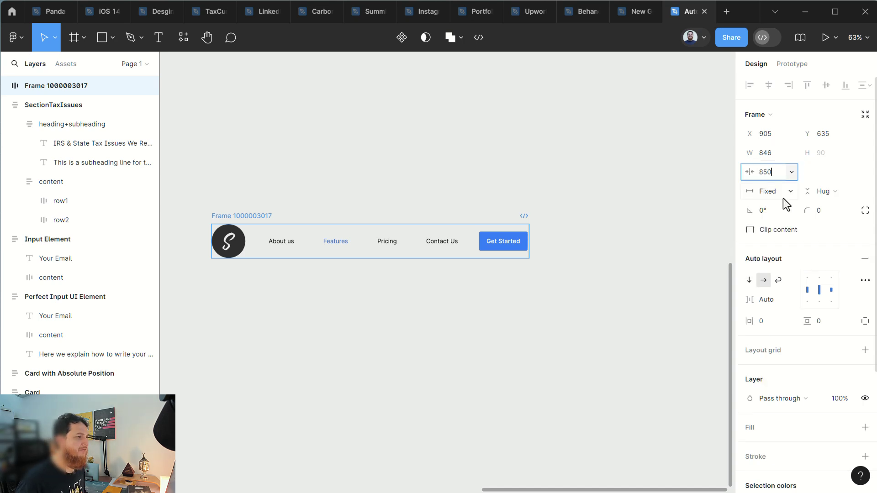
pyautogui.press('Return')
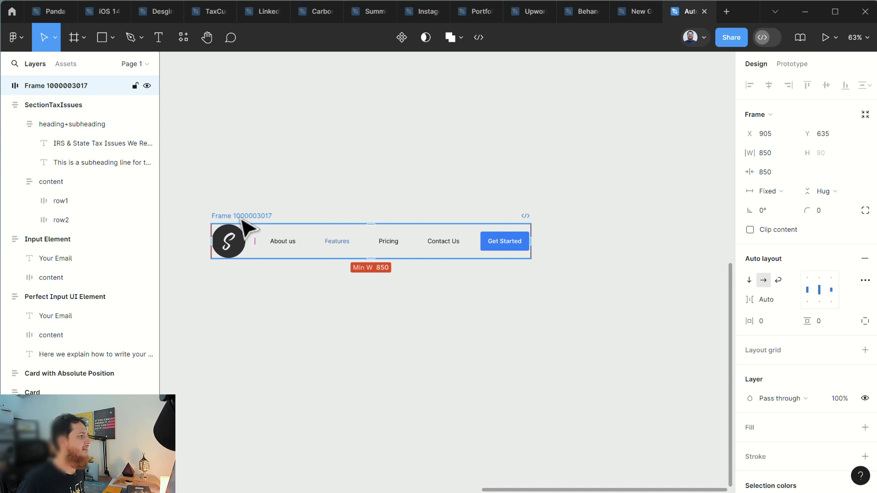
pyautogui.moveTo(531, 246); pyautogui.dragTo(586, 240)
pyautogui.click(791, 172)
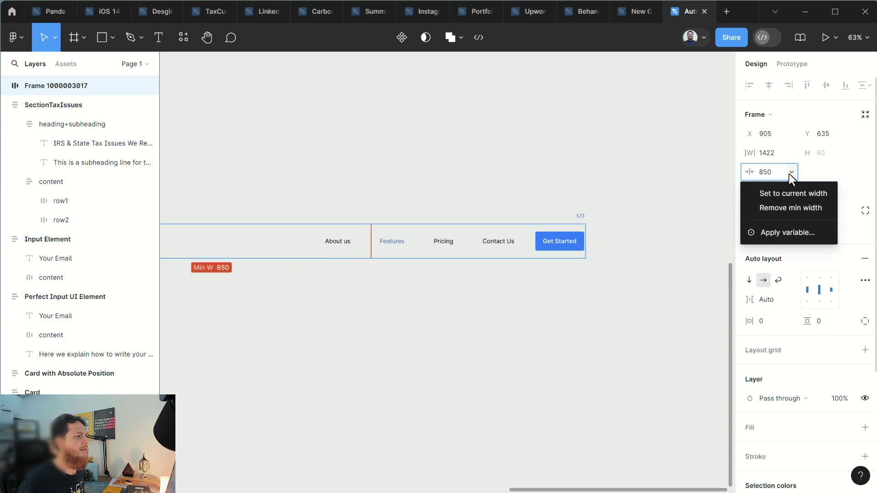
pyautogui.click(601, 280)
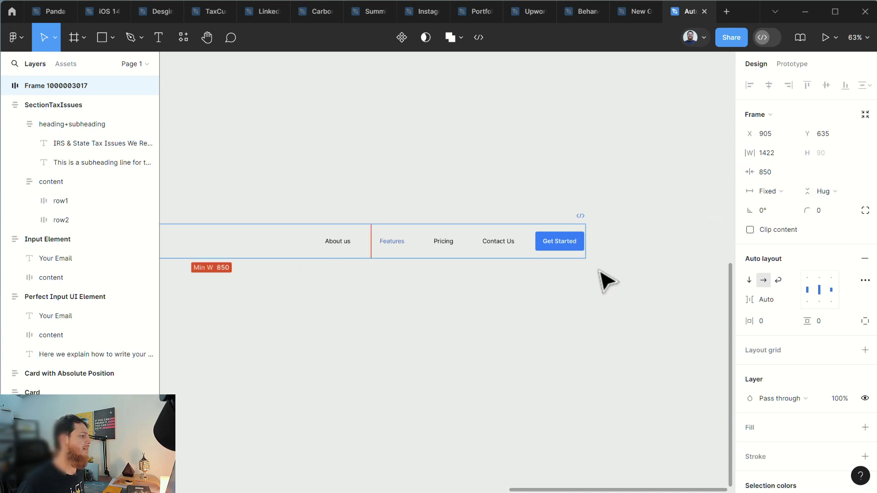
# Step: Give the outer frame a white FFFFFF fill and rename it Navbar
pyautogui.hscroll(-4, 349, 340)
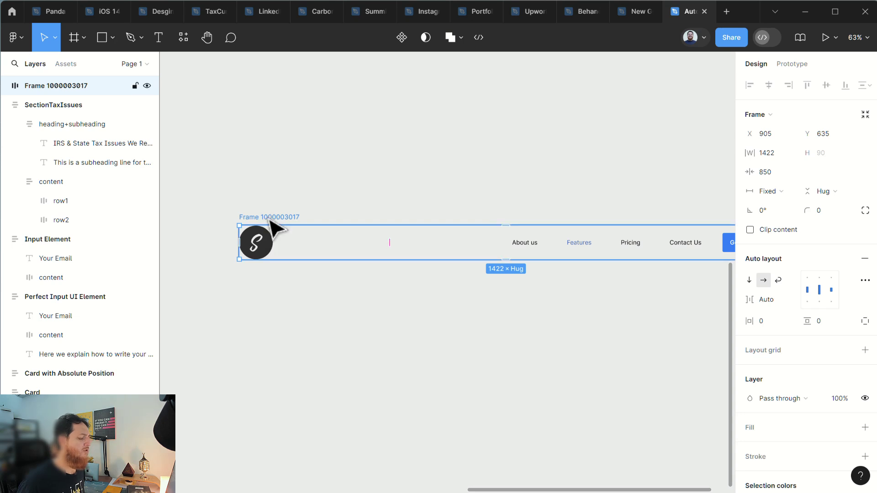
pyautogui.scroll(-5, 270, 224)
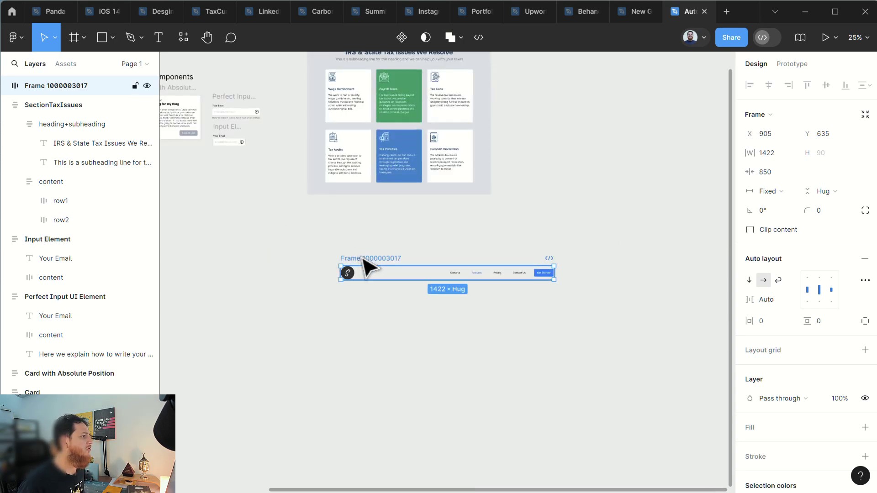
pyautogui.click(865, 427)
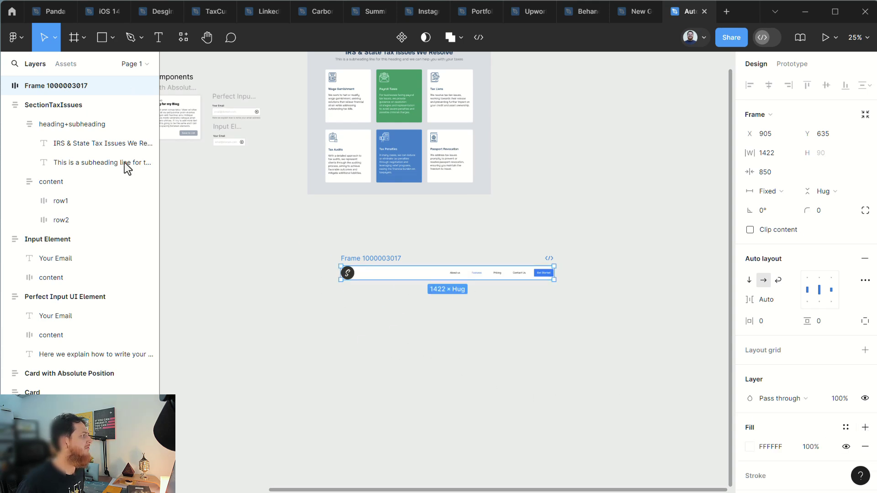
pyautogui.doubleClick(364, 258)
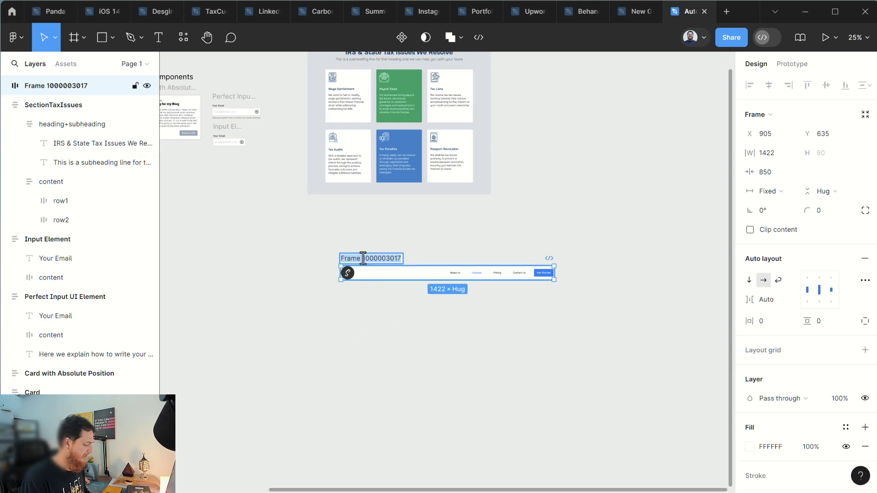
pyautogui.write('Navbar')
pyautogui.press('Return')
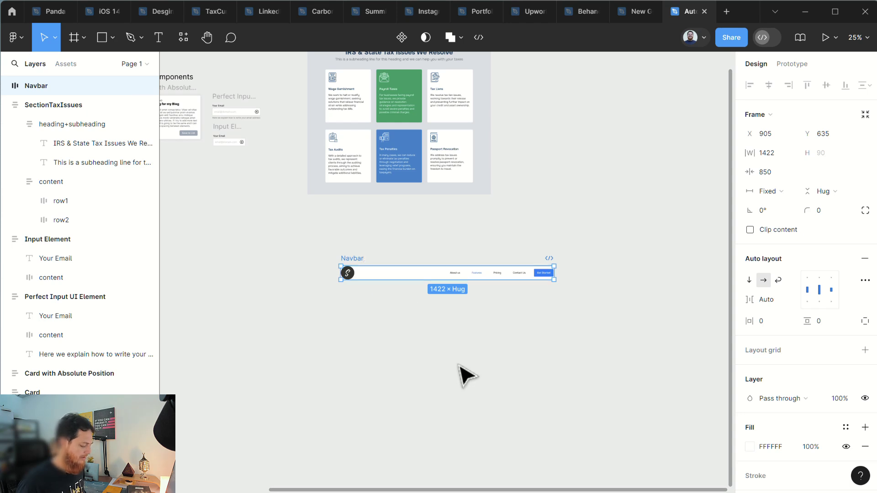
# Step: Reduce the logo in the Navbar proportionally to a height of 70, and then to a height of 64
pyautogui.click(461, 374)
pyautogui.hotkey('ctrl', '=')
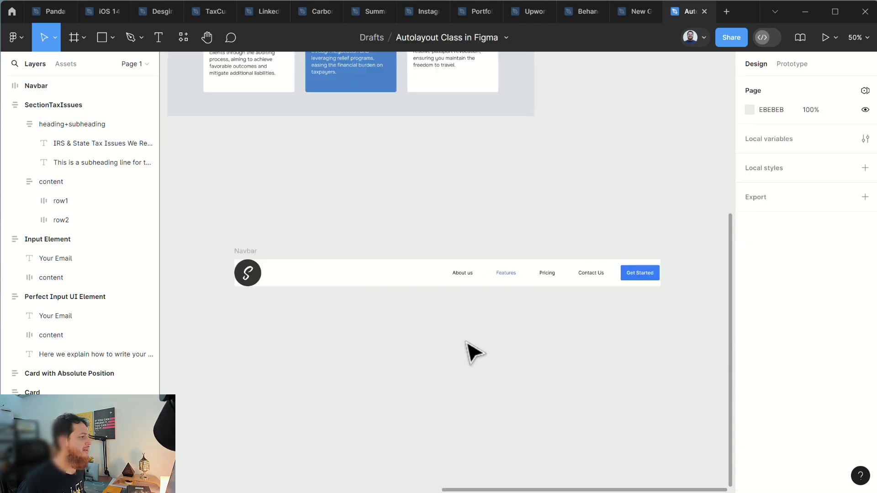
pyautogui.click(252, 259)
pyautogui.moveTo(459, 349); pyautogui.dragTo(479, 343)
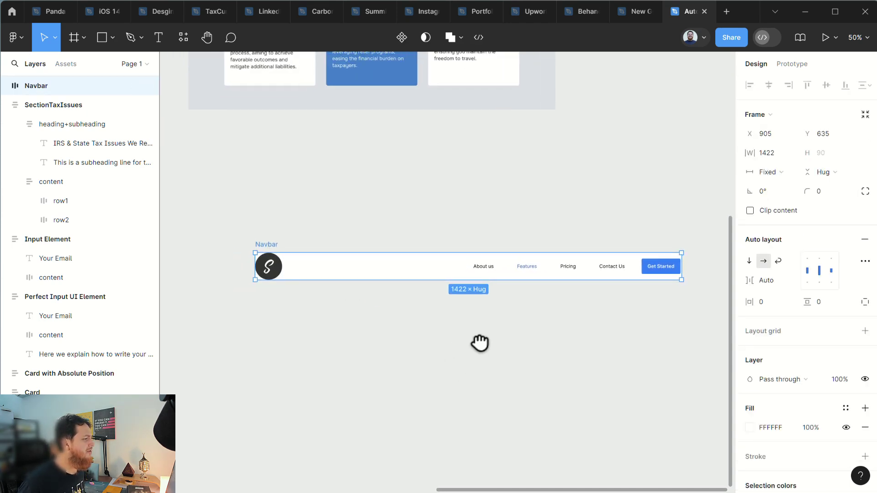
pyautogui.hotkey('ctrl', '=')
pyautogui.hotkey('ctrl', '-')
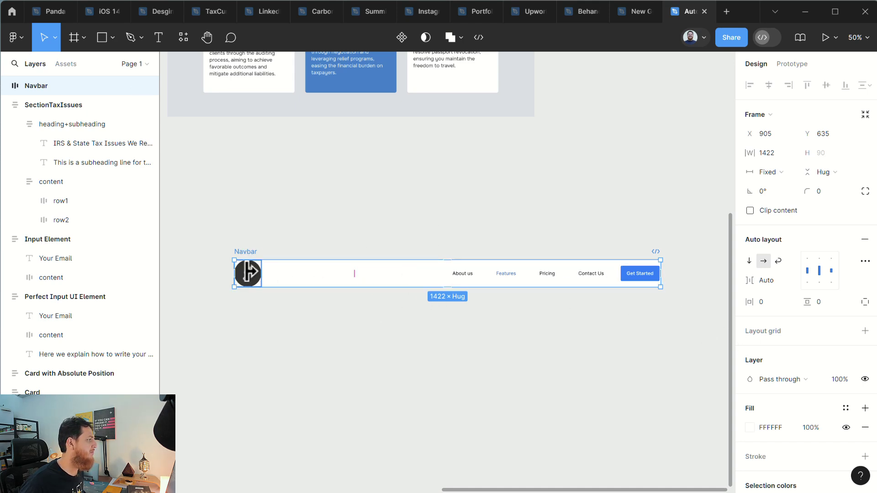
pyautogui.click(248, 274)
pyautogui.click(824, 135)
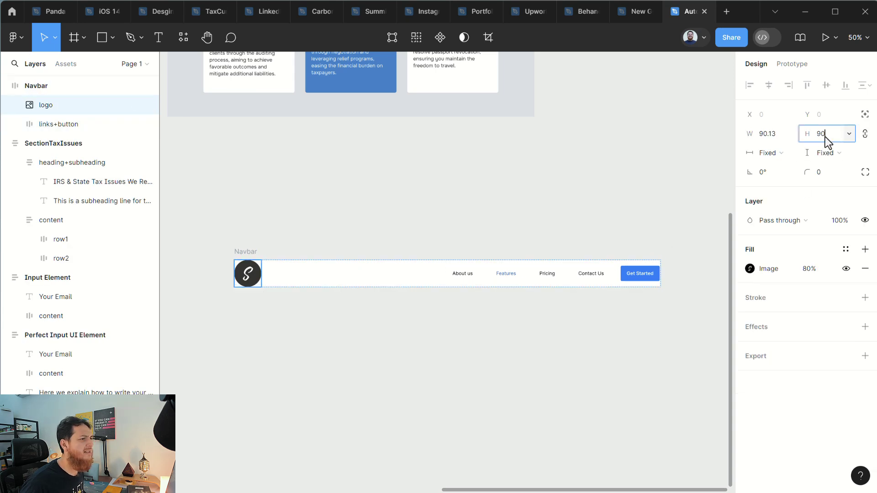
pyautogui.write('70')
pyautogui.press('Return')
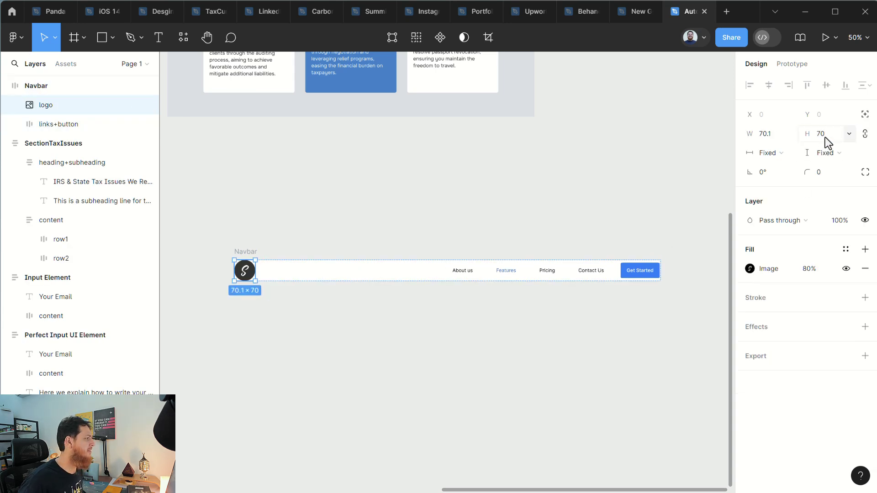
pyautogui.click(825, 137)
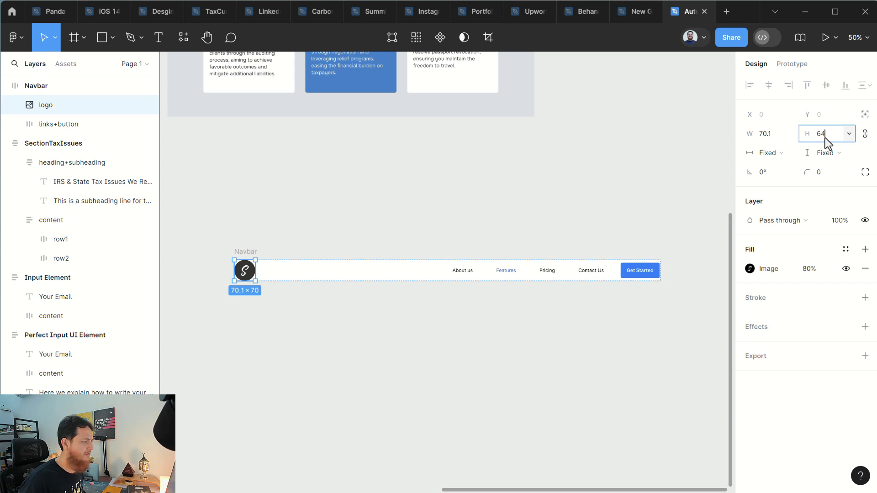
pyautogui.press('Return')
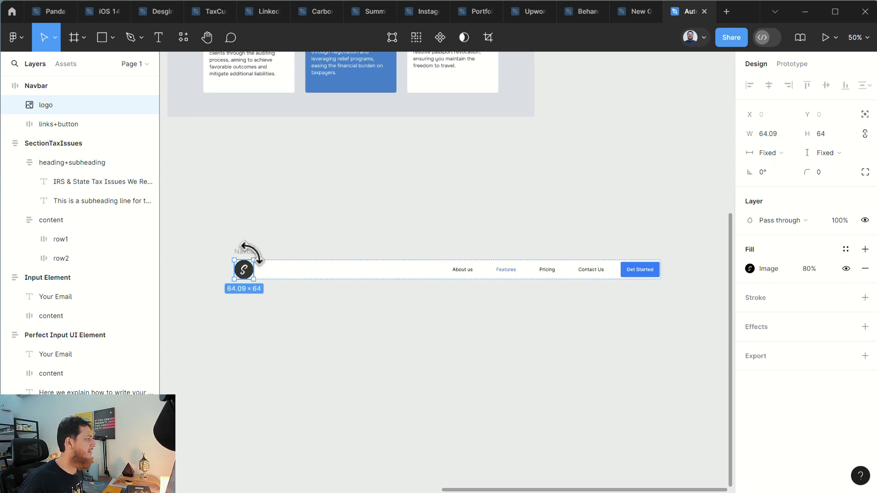
# Step: Set the Navbar frame's vertical padding to 12 and its horizontal padding to 16
pyautogui.click(246, 252)
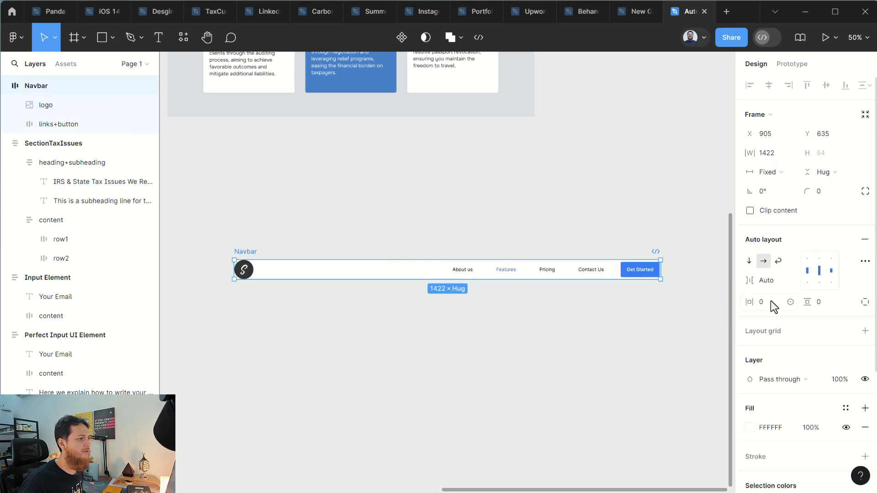
pyautogui.hotkey('shift', '0')
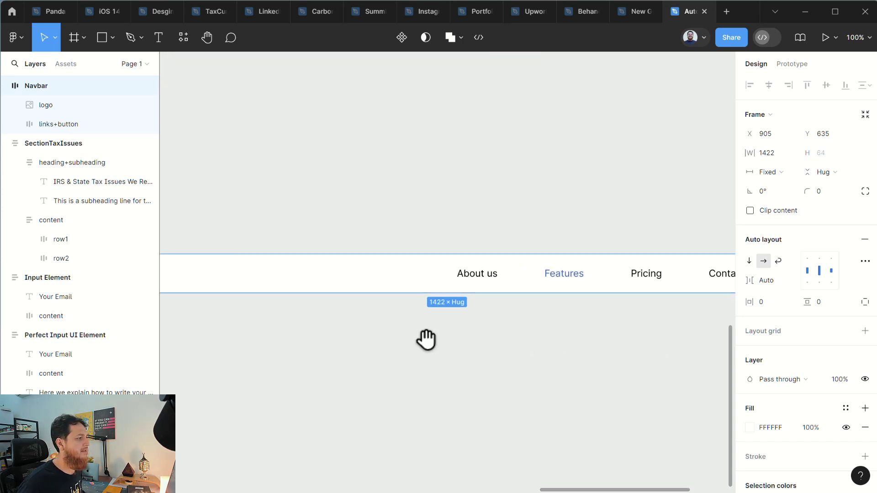
pyautogui.hscroll(-5, 457, 347)
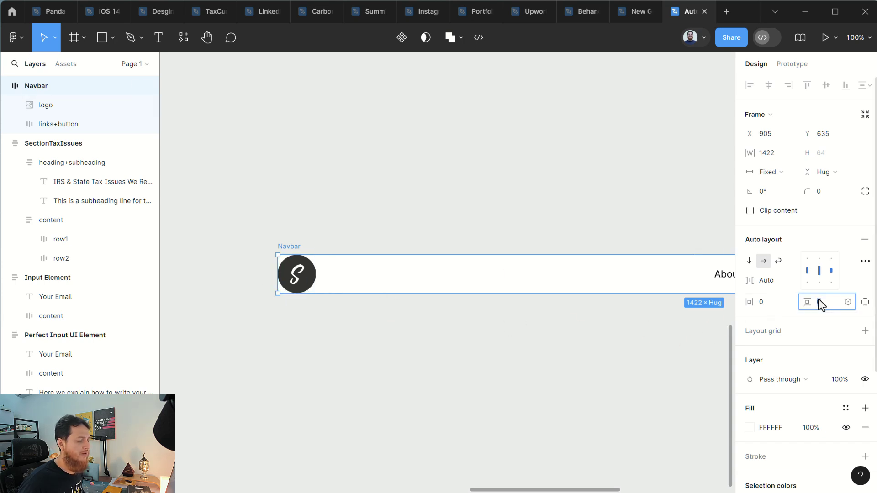
pyautogui.write('12')
pyautogui.press('Return')
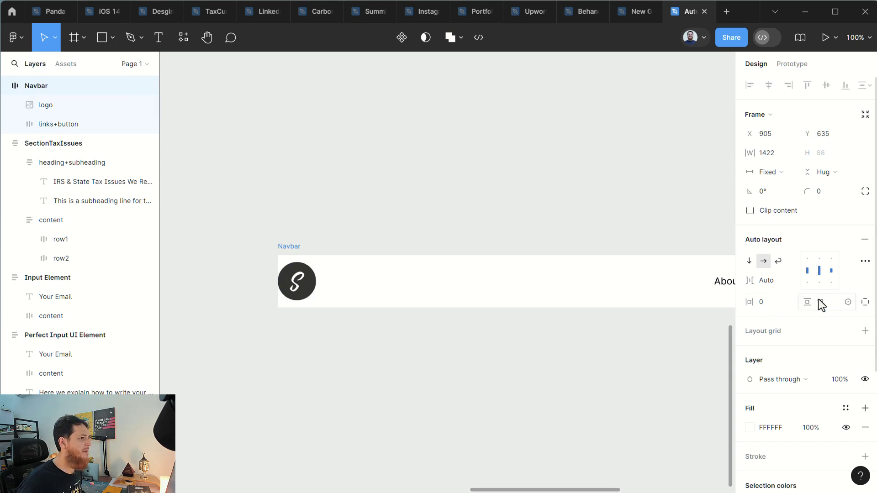
pyautogui.click(771, 301)
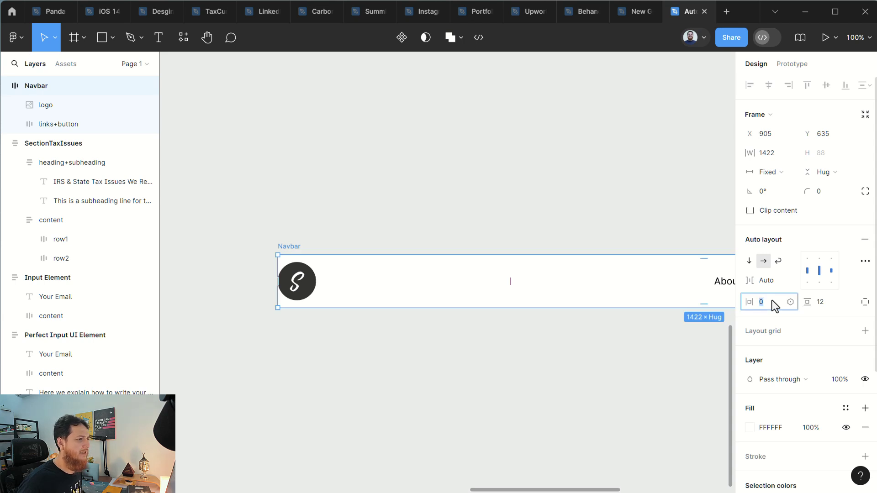
pyautogui.press('Return')
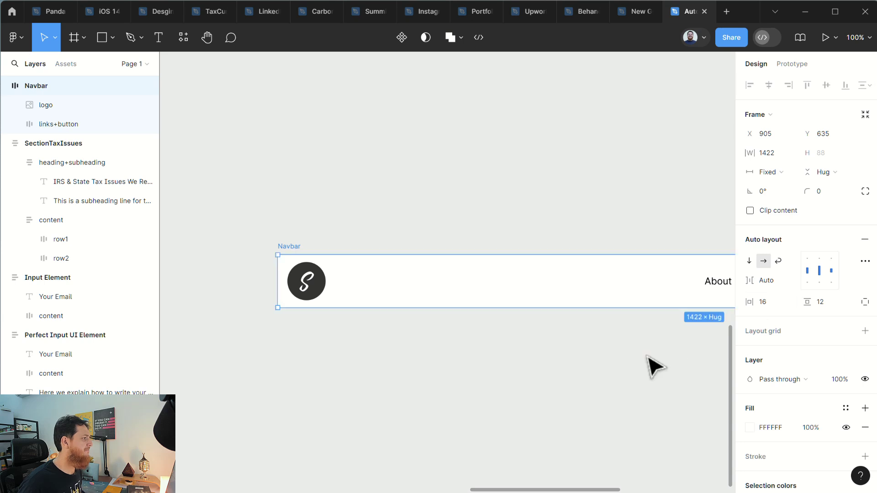
pyautogui.moveTo(613, 382); pyautogui.dragTo(355, 380)
pyautogui.moveTo(525, 393); pyautogui.dragTo(325, 382)
pyautogui.hscroll(1, 411, 390)
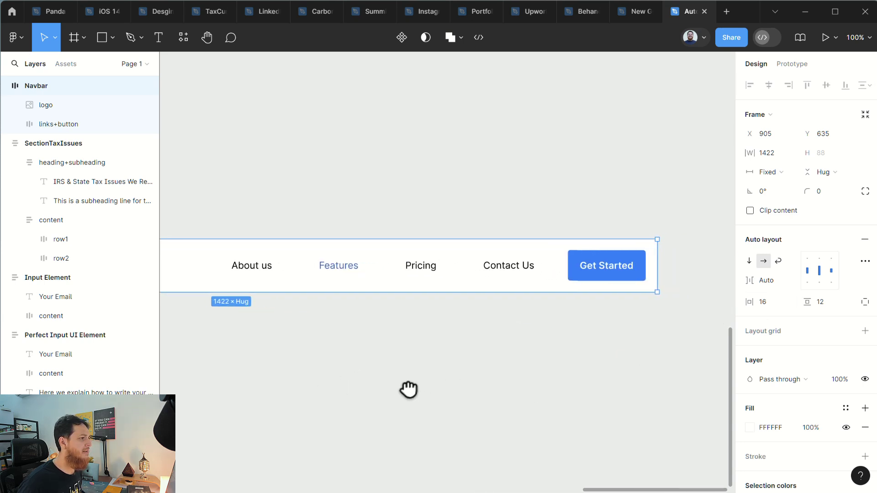
pyautogui.click(467, 389)
pyautogui.hotkey('ctrl', '-')
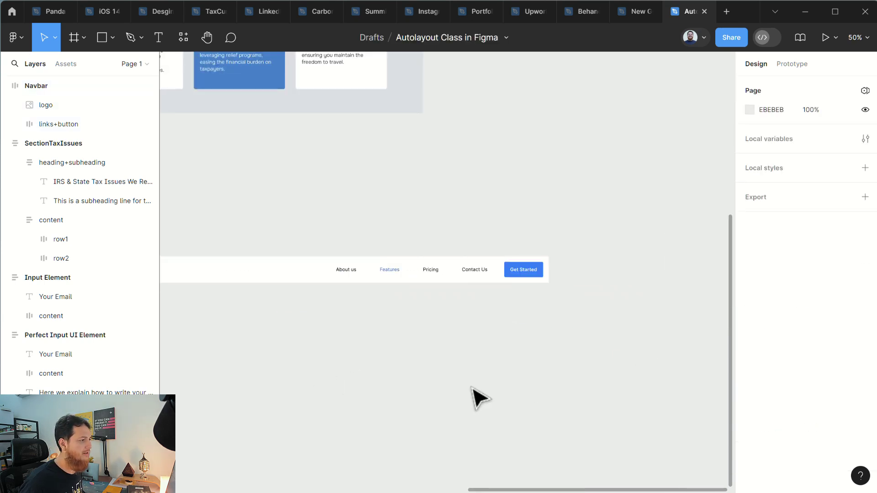
# Step: Narrow the Navbar frame down to its minimum width of 850
pyautogui.moveTo(322, 386); pyautogui.dragTo(362, 382)
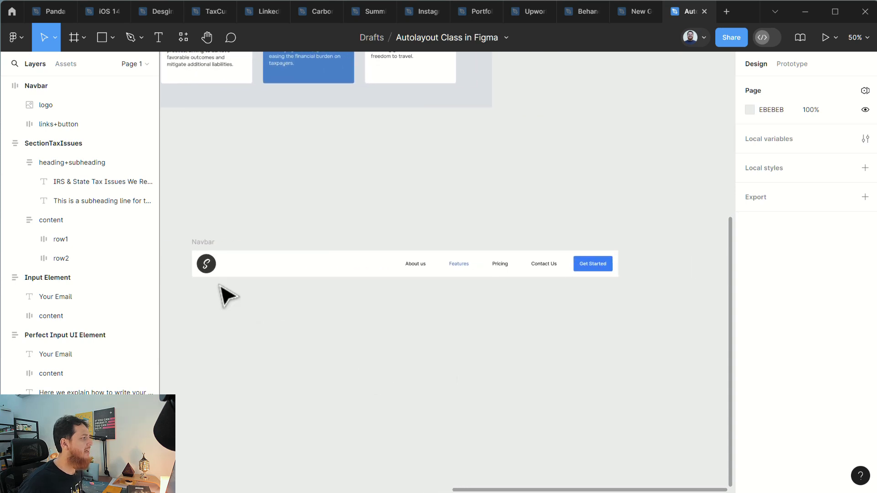
pyautogui.click(211, 248)
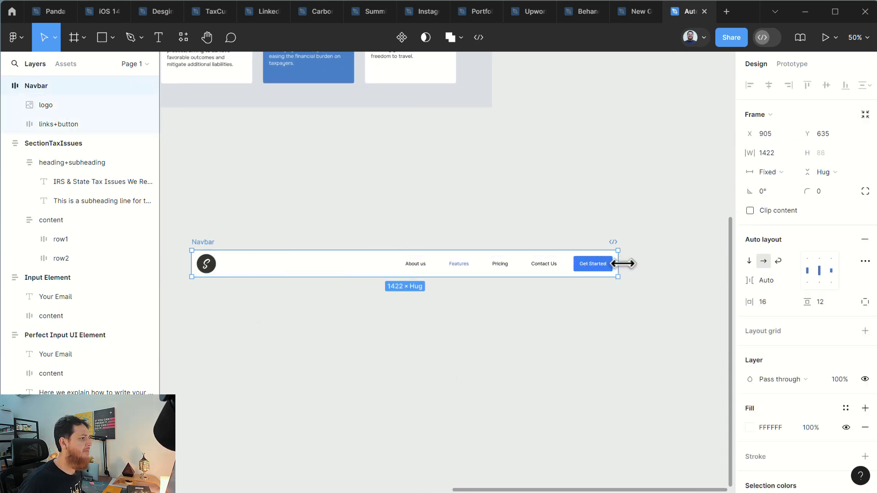
pyautogui.moveTo(624, 264); pyautogui.dragTo(412, 284)
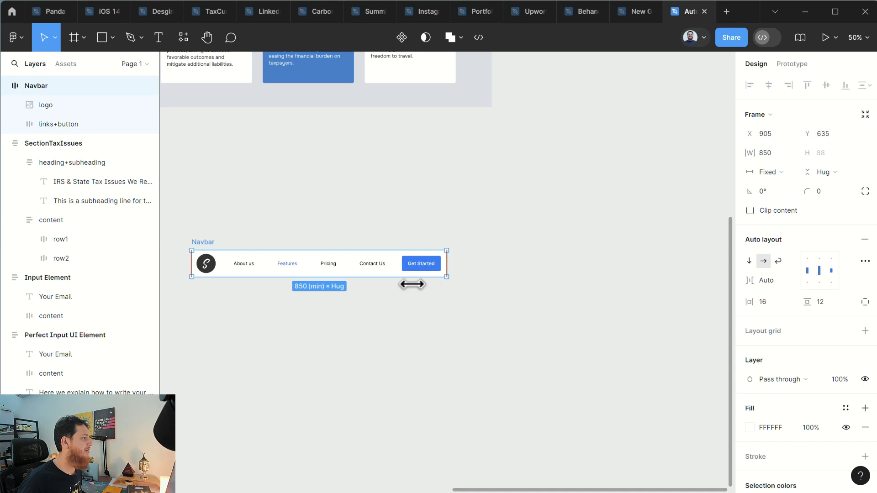
# Step: Set the gap between the links in the linksContainer frame to Auto
pyautogui.click(289, 269)
pyautogui.click(277, 270)
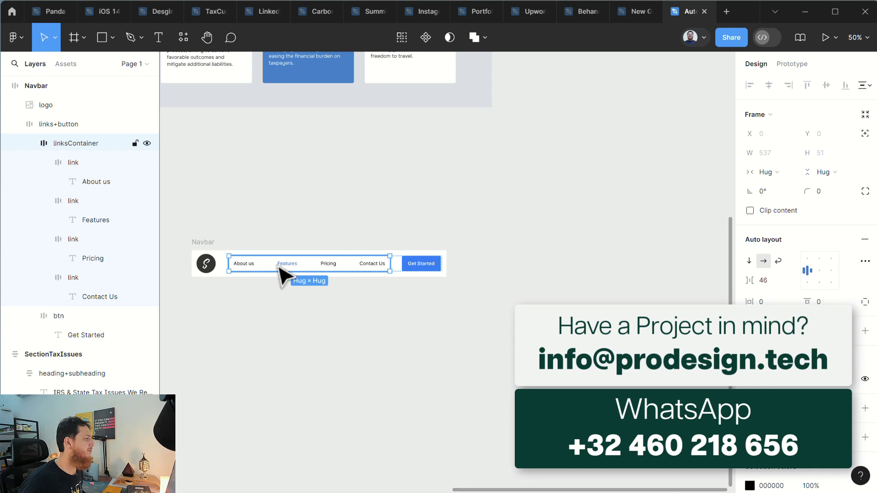
pyautogui.click(284, 270)
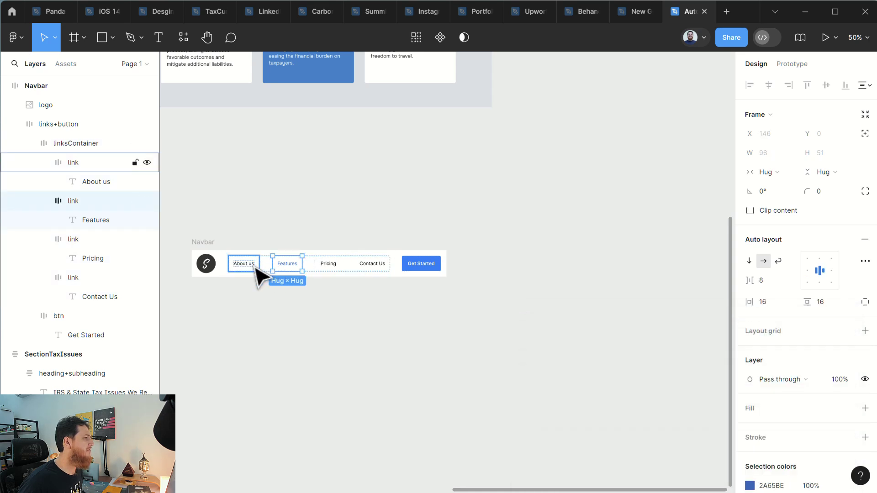
pyautogui.click(62, 162)
pyautogui.click(66, 145)
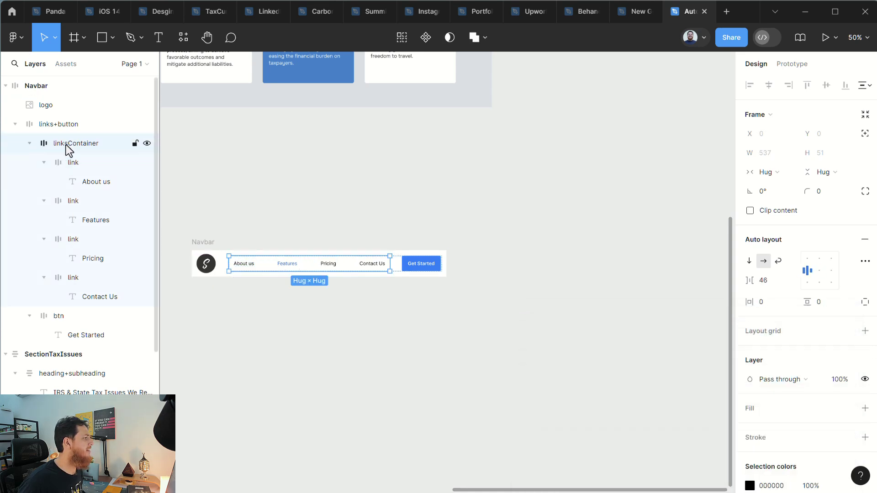
pyautogui.click(765, 279)
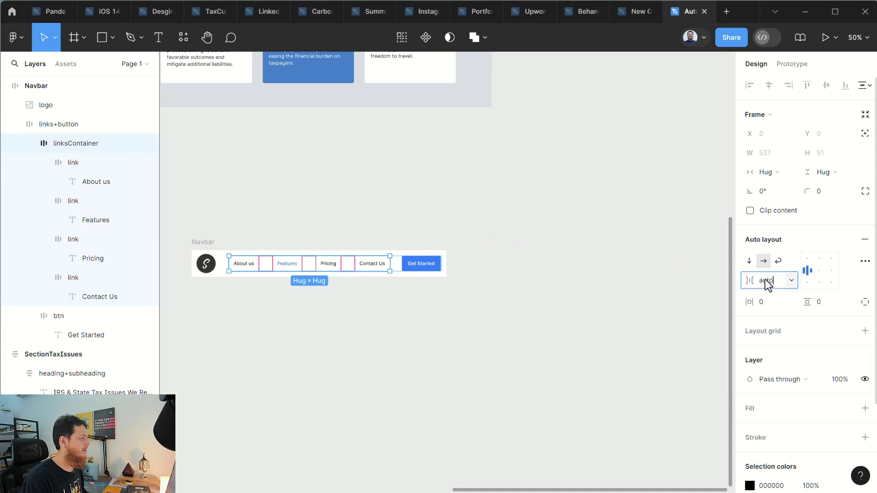
pyautogui.press('Return')
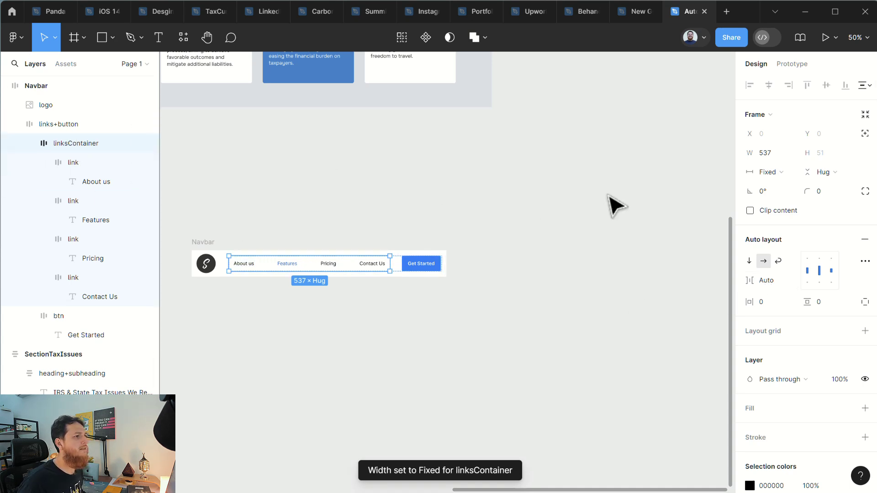
# Step: Try giving linksContainer a Fill container width and narrowing the Navbar below its minimum, and undo the fill setting
pyautogui.click(764, 174)
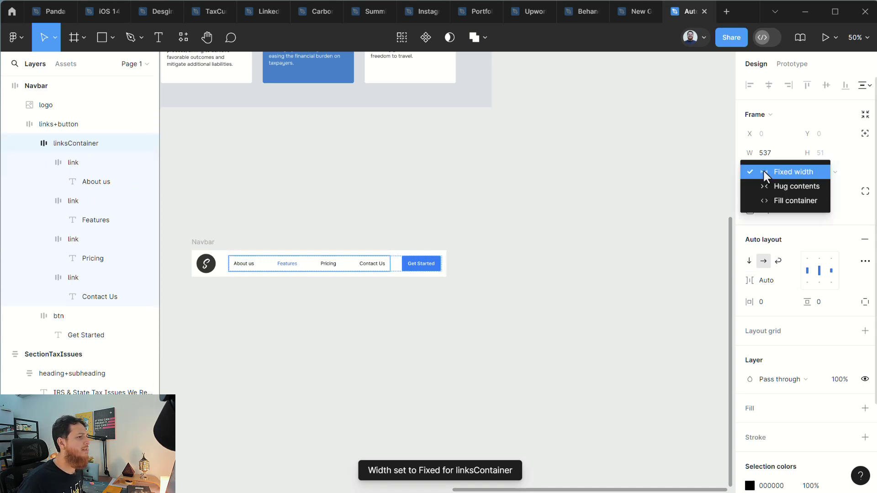
pyautogui.click(772, 201)
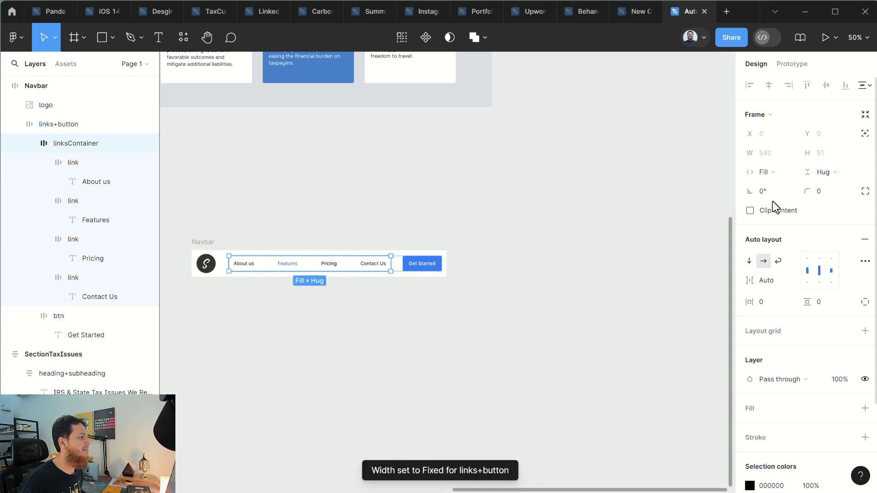
pyautogui.click(214, 251)
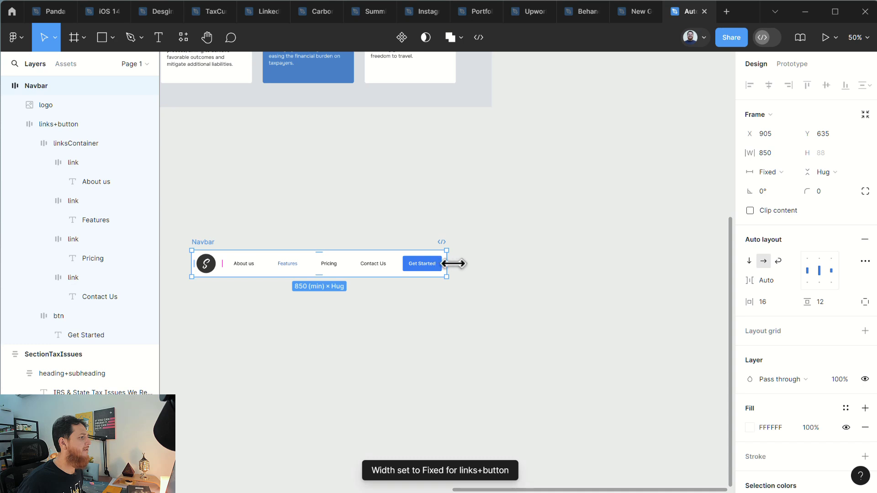
pyautogui.moveTo(453, 264); pyautogui.dragTo(322, 272)
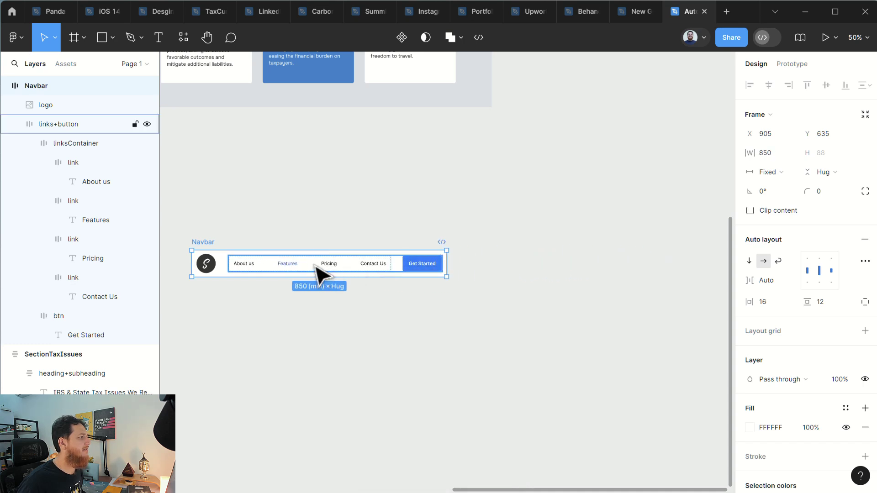
pyautogui.click(315, 266)
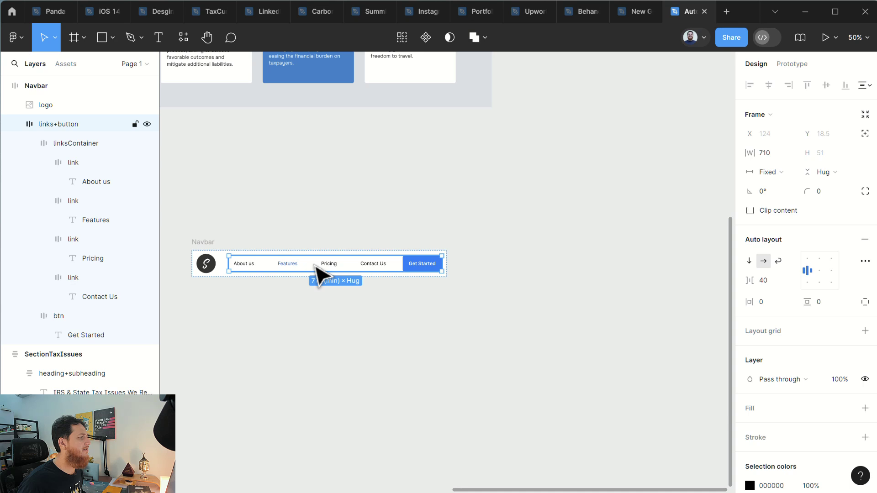
pyautogui.press('Escape')
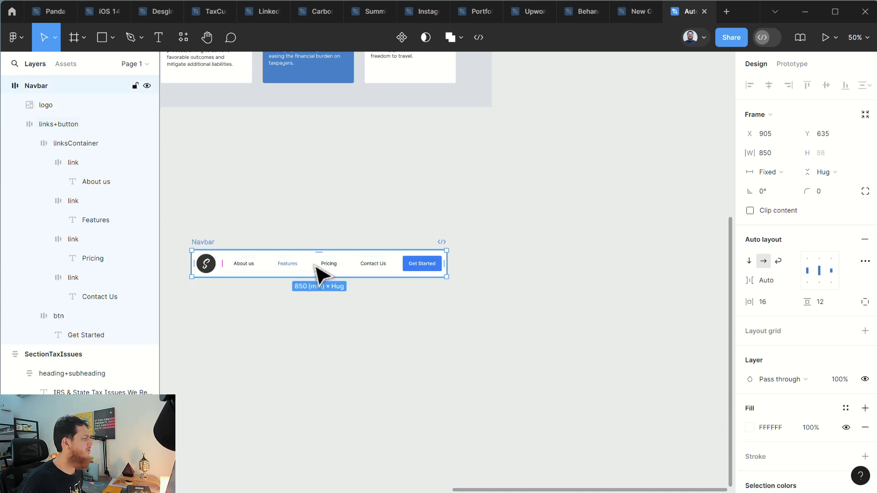
pyautogui.keyDown('ctrl'); pyautogui.click(322, 272); pyautogui.keyUp('ctrl')
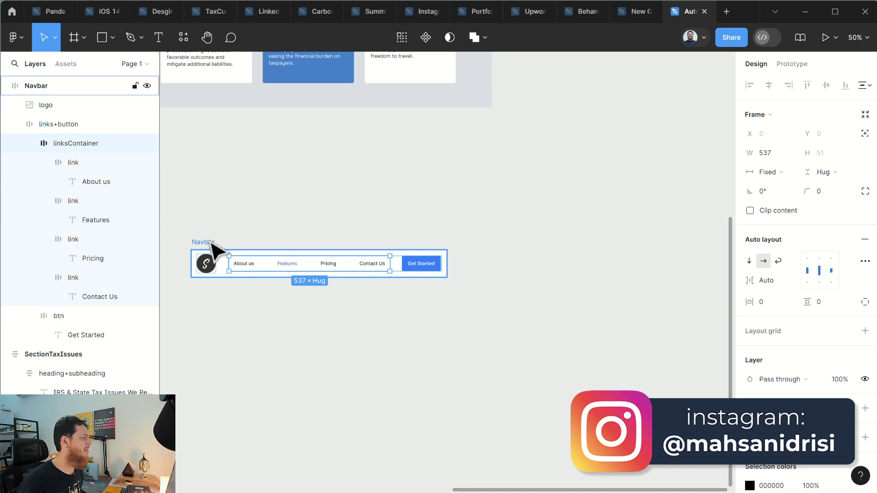
# Step: Set the gap between the links in linksContainer to 24 and narrow the container to about 471
pyautogui.click(255, 265)
pyautogui.click(68, 143)
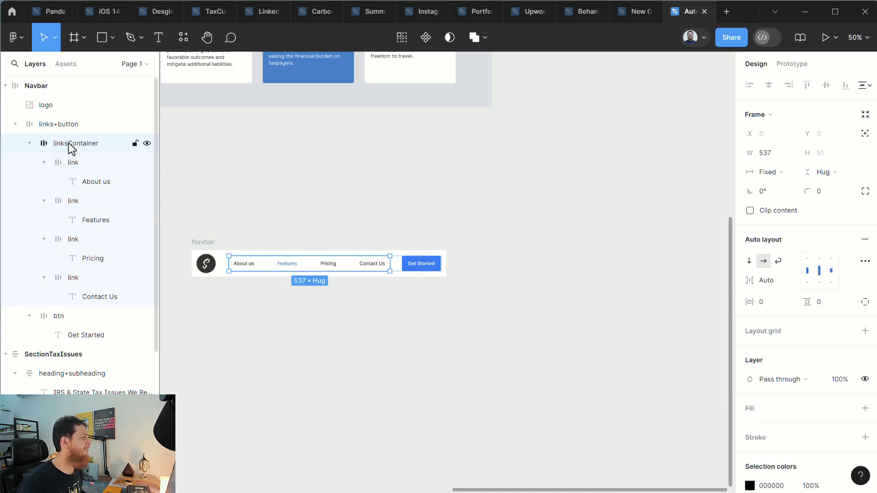
pyautogui.click(765, 282)
pyautogui.write('24')
pyautogui.press('Return')
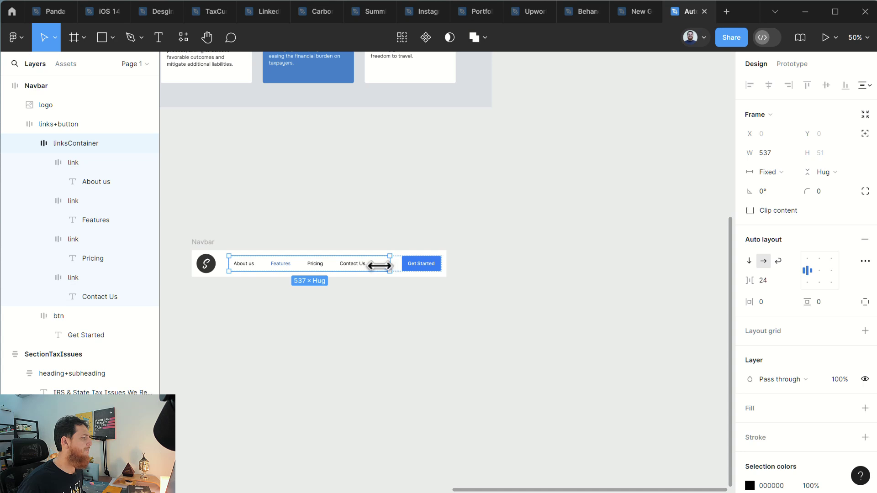
pyautogui.moveTo(389, 264); pyautogui.dragTo(373, 267)
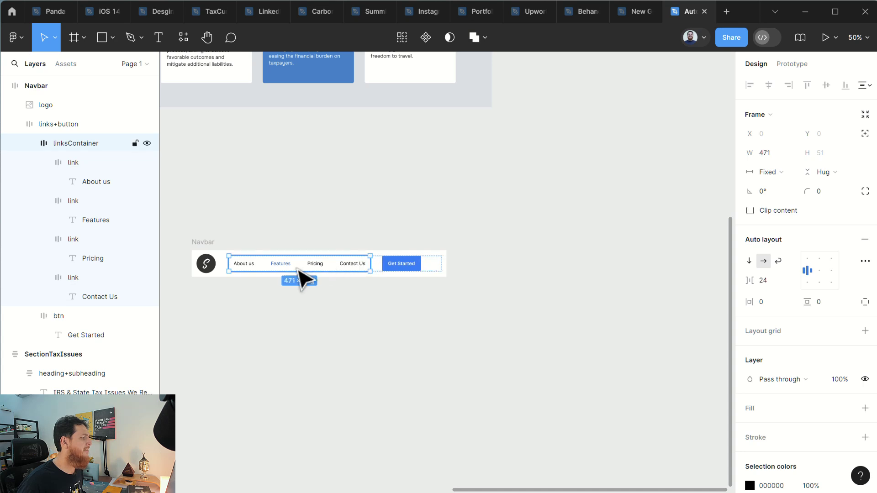
# Step: Resize the Navbar frame to fit its contents
pyautogui.click(199, 249)
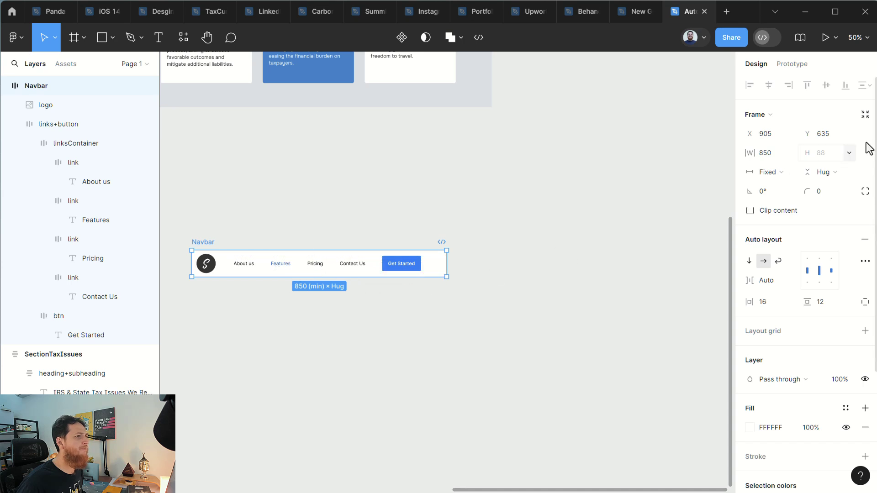
pyautogui.click(866, 116)
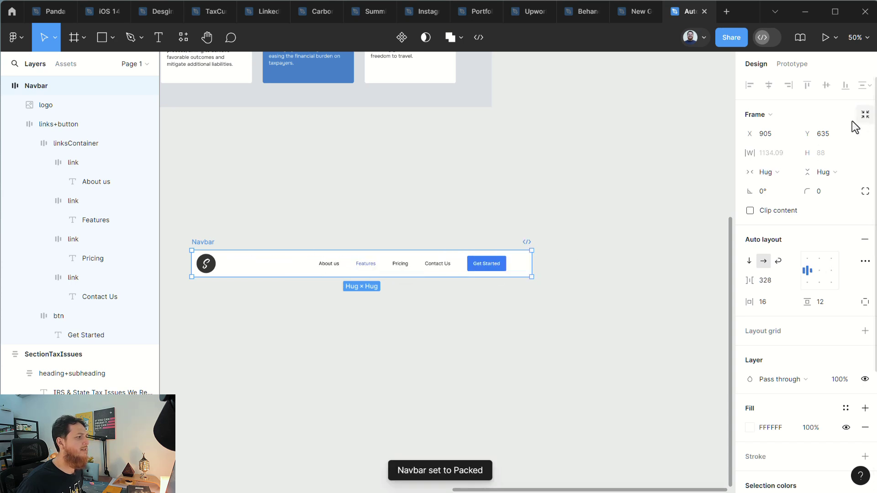
# Step: Try setting the width of the links+button frame to Fill container, and undo it
pyautogui.click(491, 268)
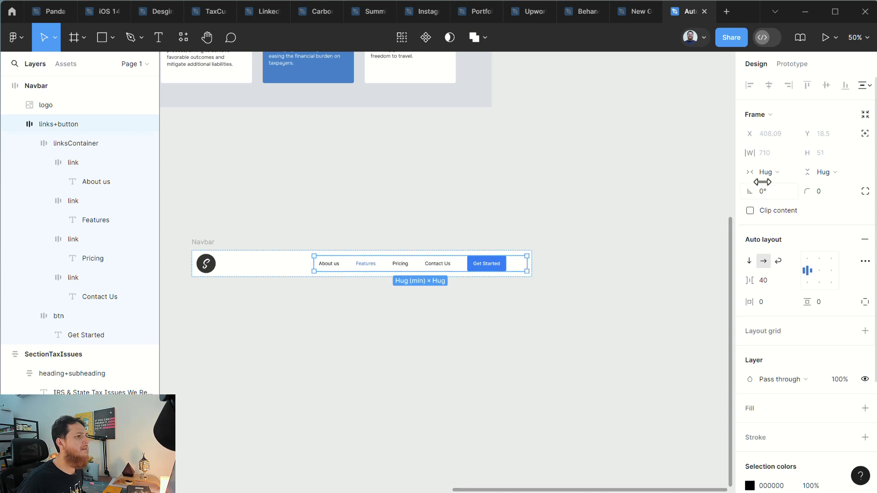
pyautogui.click(772, 172)
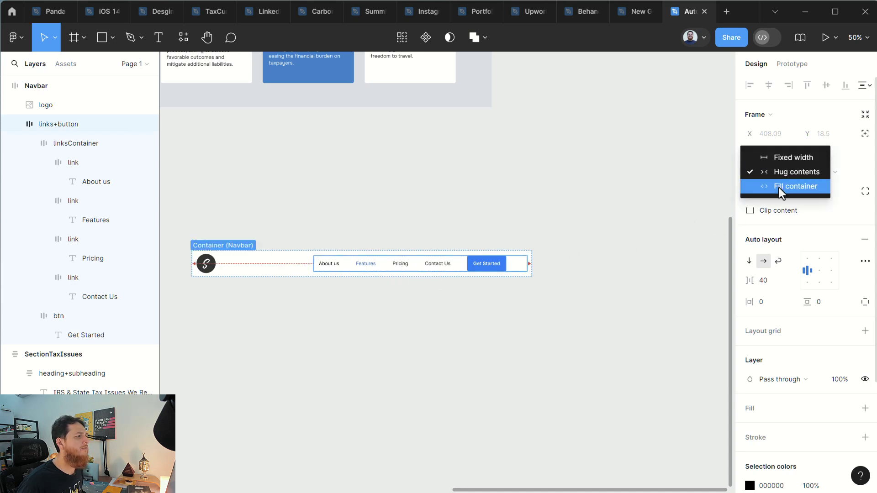
pyautogui.click(778, 187)
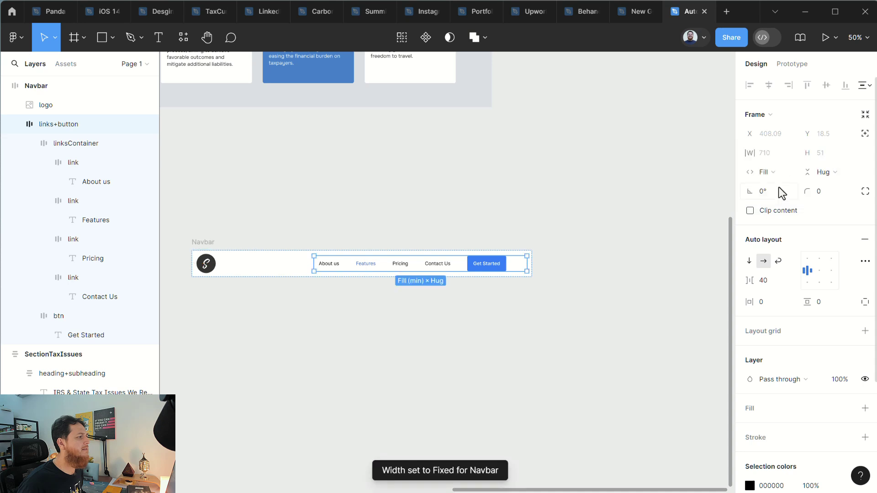
pyautogui.click(494, 273)
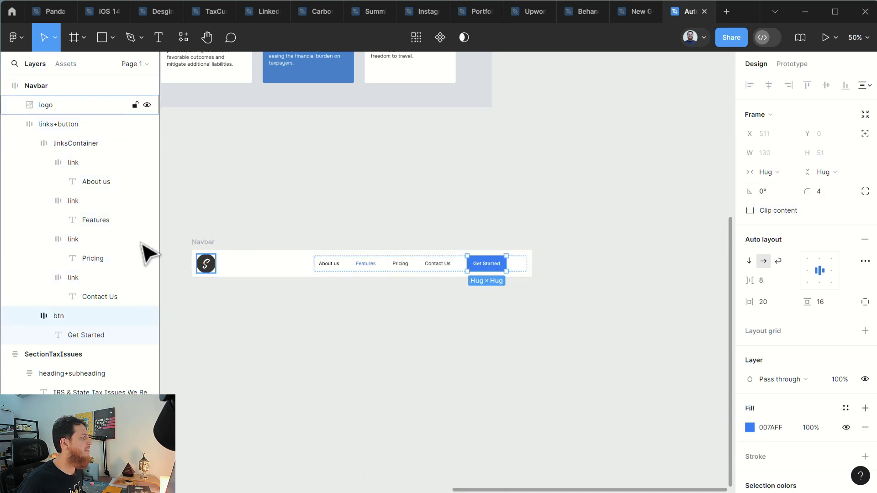
pyautogui.click(67, 143)
# Step: Remove the minimum and maximum width limits from the links+button frame
pyautogui.click(58, 123)
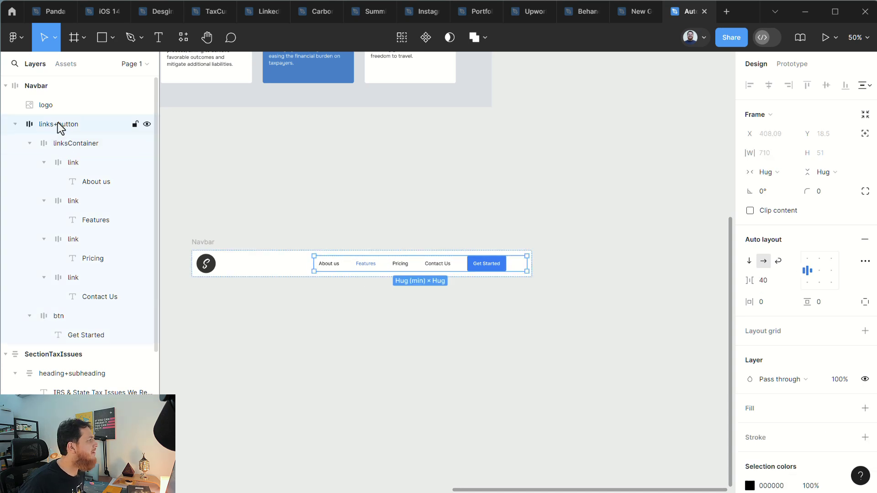
pyautogui.click(791, 153)
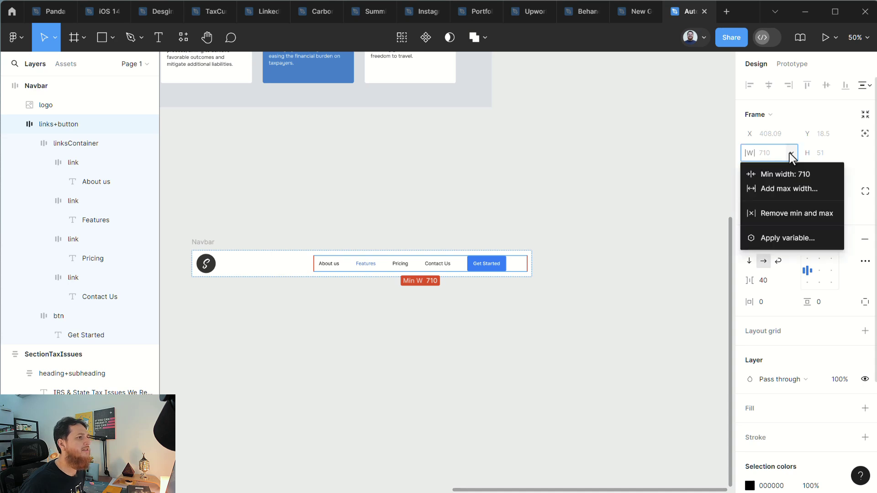
pyautogui.click(785, 214)
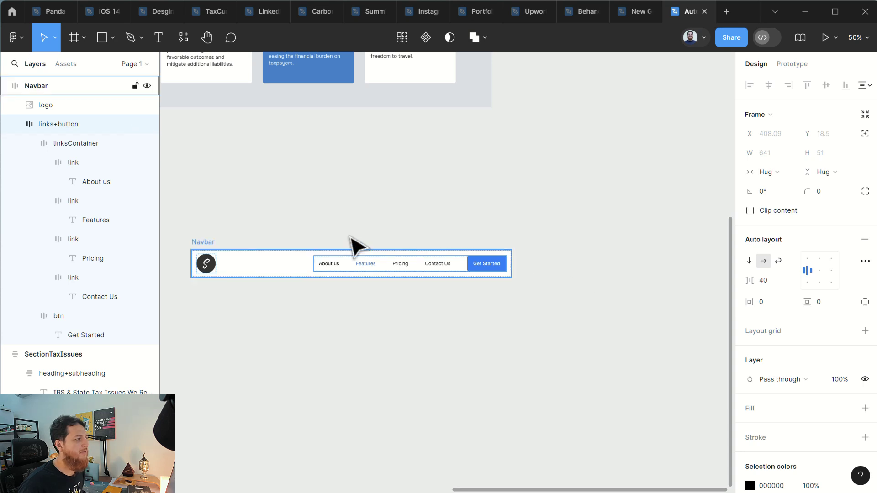
pyautogui.click(206, 243)
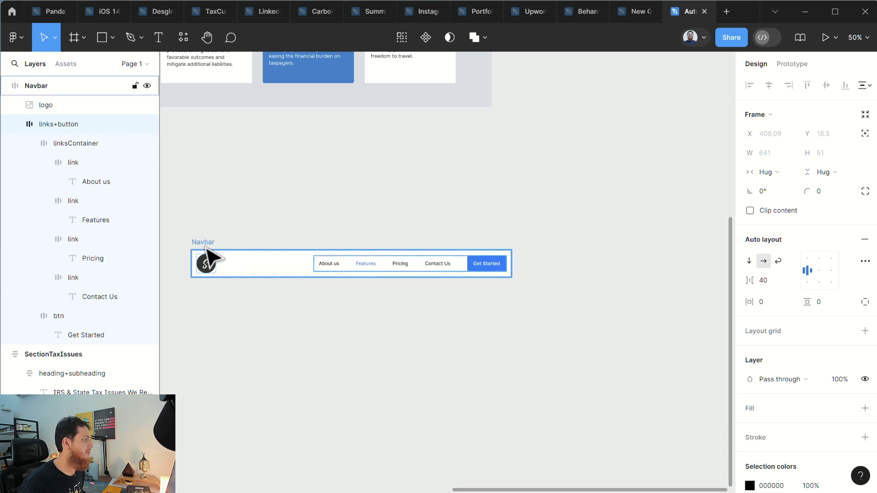
pyautogui.click(348, 269)
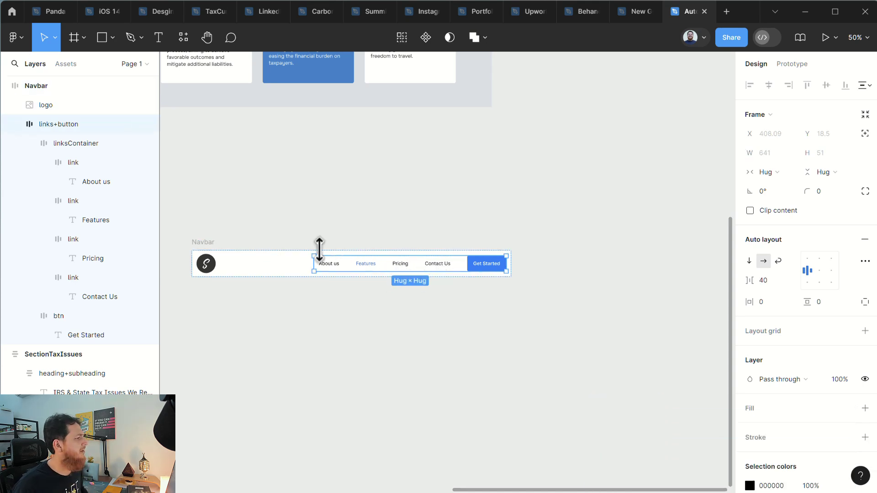
# Step: Try widening the Navbar frame to about 1299, and undo the resize
pyautogui.click(203, 243)
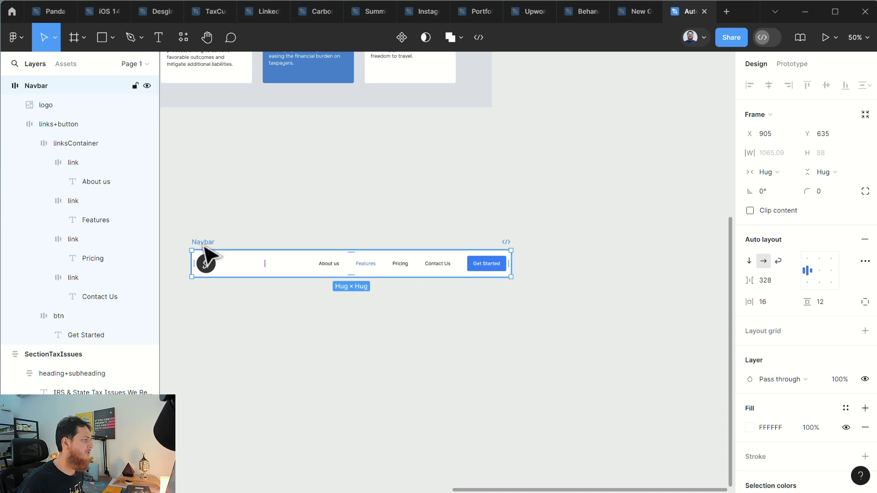
pyautogui.moveTo(518, 263); pyautogui.dragTo(567, 263)
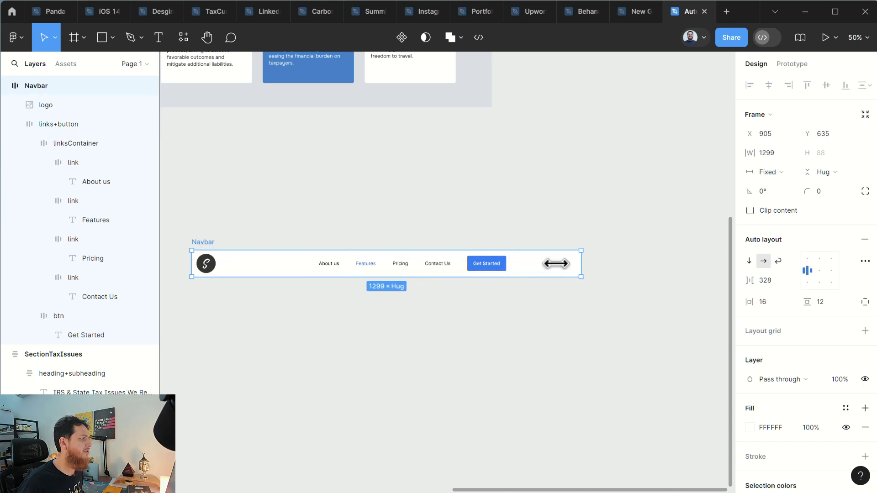
pyautogui.doubleClick(551, 262)
pyautogui.click(417, 264)
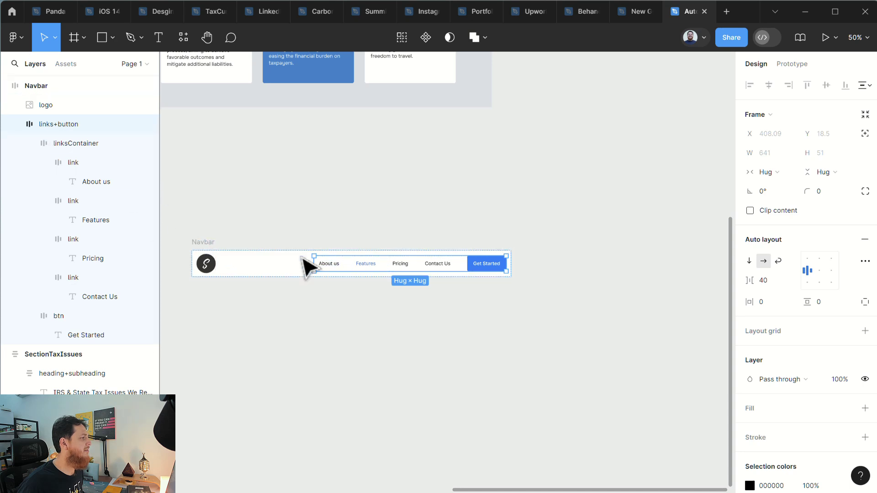
# Step: Set the gap between the logo and the links+button frame in the Navbar to Auto
pyautogui.press('Escape')
pyautogui.click(778, 283)
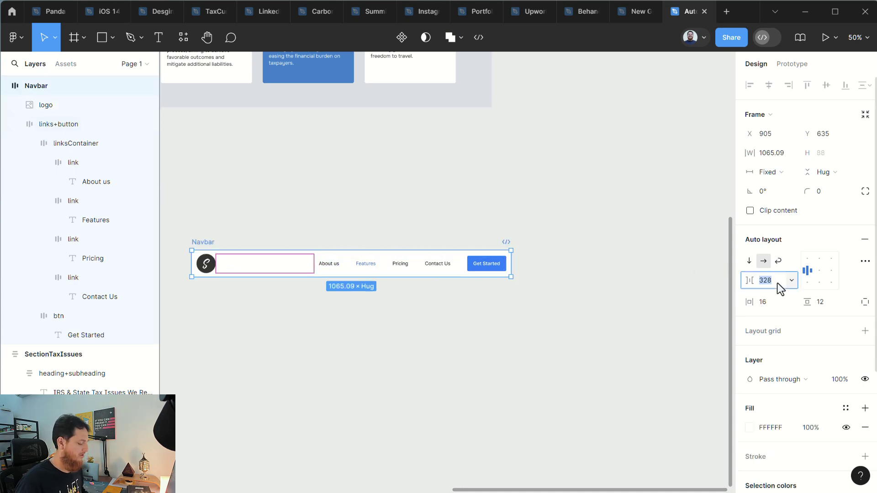
pyautogui.write('auto')
pyautogui.press('Return')
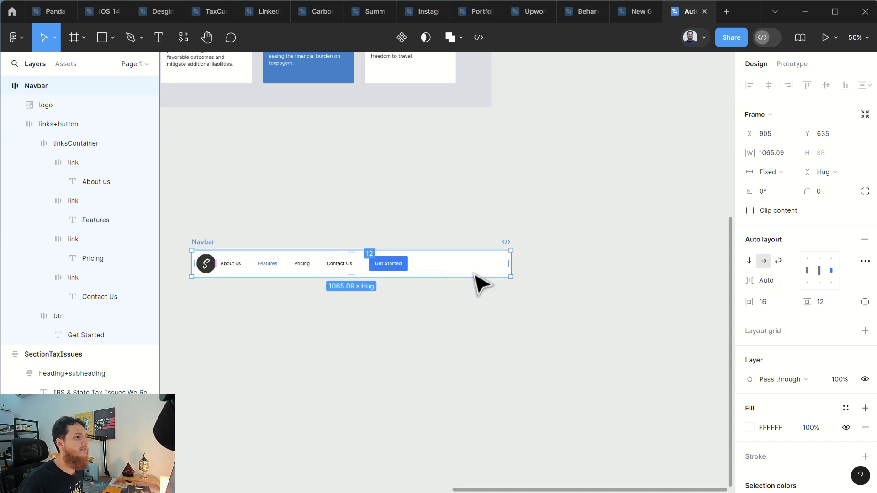
# Step: Give the links+button frame a fixed width, narrow it to 641, and resize it to fit its contents
pyautogui.click(360, 268)
pyautogui.click(768, 172)
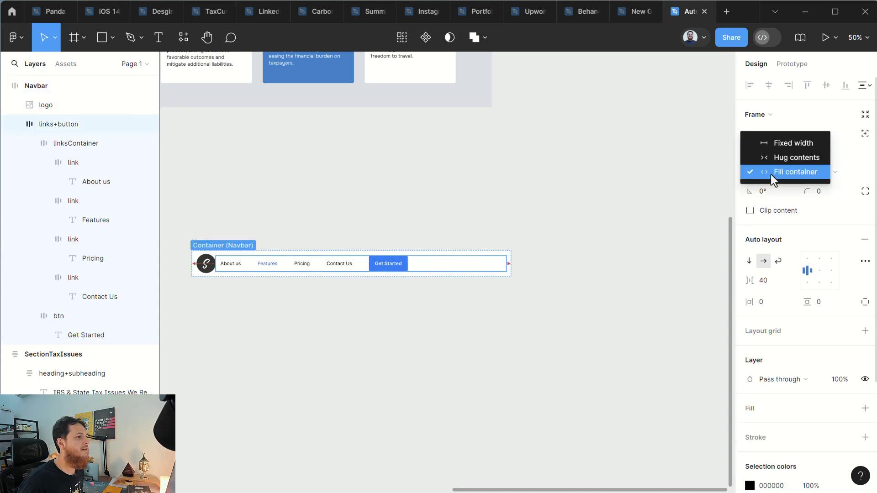
pyautogui.click(774, 145)
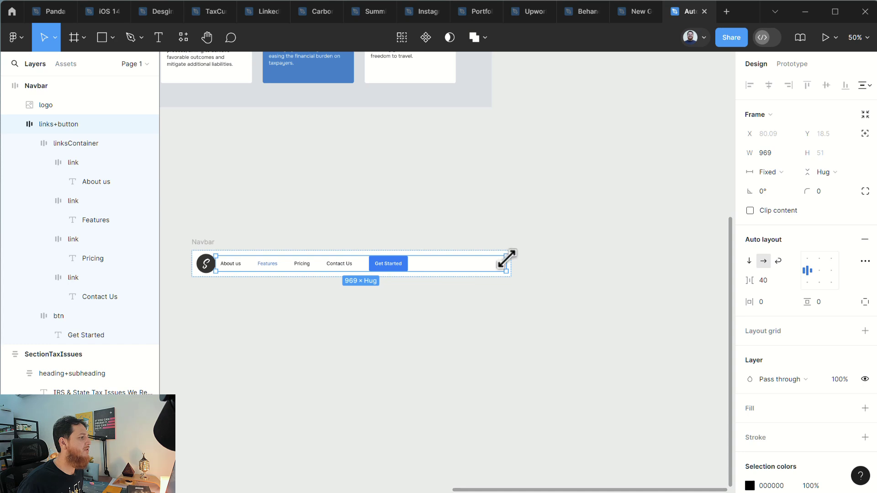
pyautogui.moveTo(506, 264); pyautogui.dragTo(409, 264)
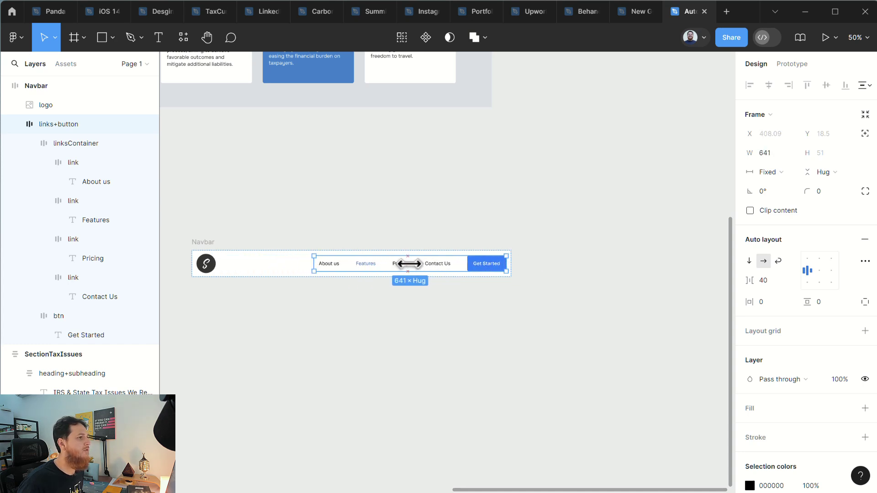
pyautogui.click(865, 115)
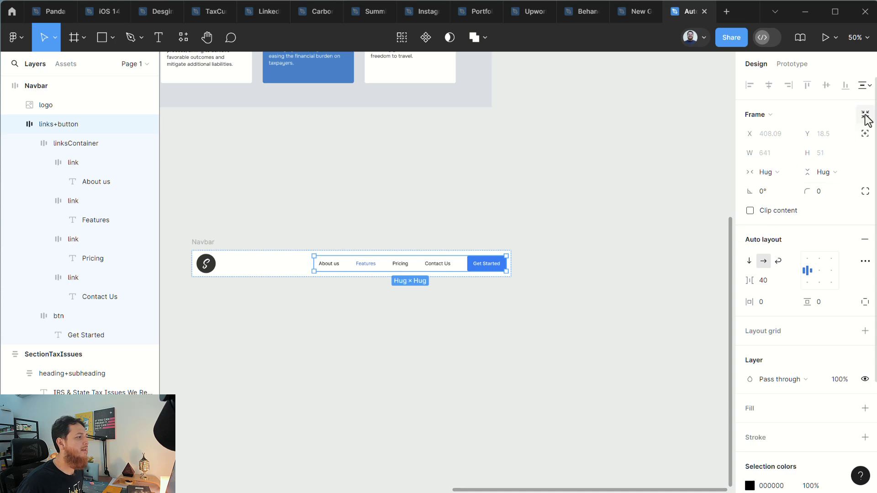
# Step: Widen the Navbar frame to about 1581
pyautogui.click(549, 317)
pyautogui.click(210, 243)
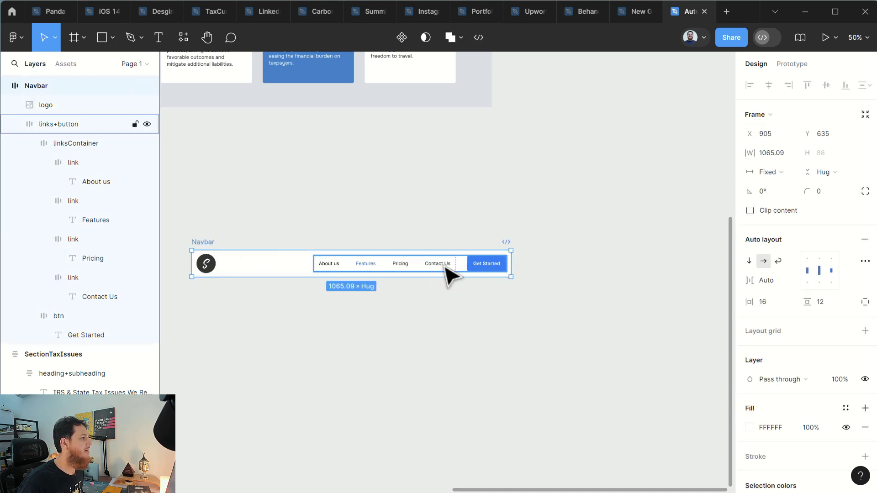
pyautogui.moveTo(512, 263); pyautogui.dragTo(666, 264)
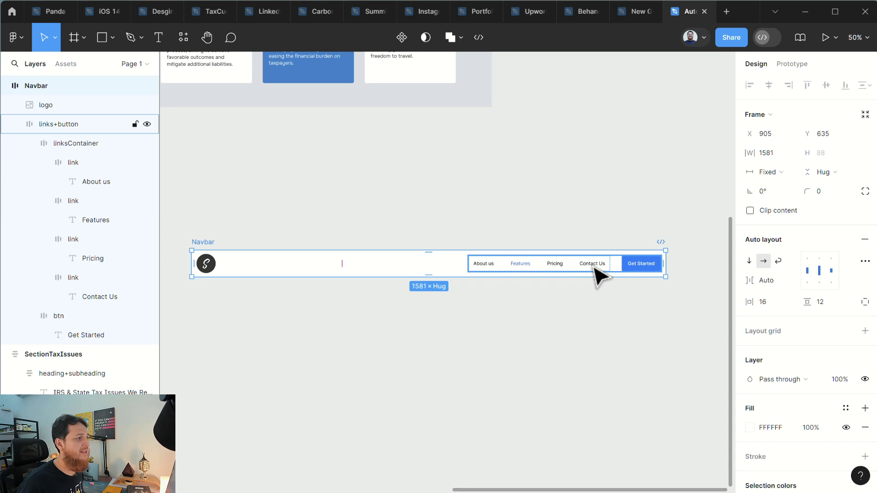
# Step: Switch the links+button frame's horizontal resizing to Fixed width, keeping it 641 wide
pyautogui.click(595, 270)
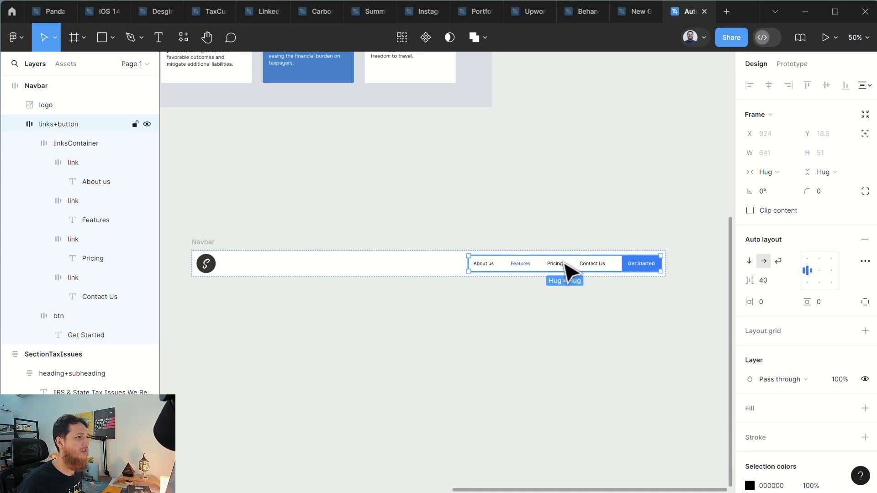
pyautogui.click(767, 174)
pyautogui.click(772, 160)
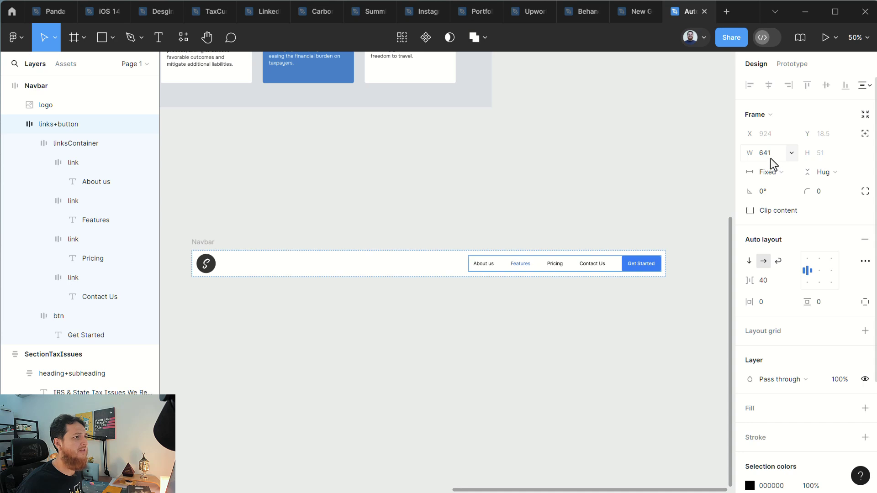
pyautogui.click(772, 155)
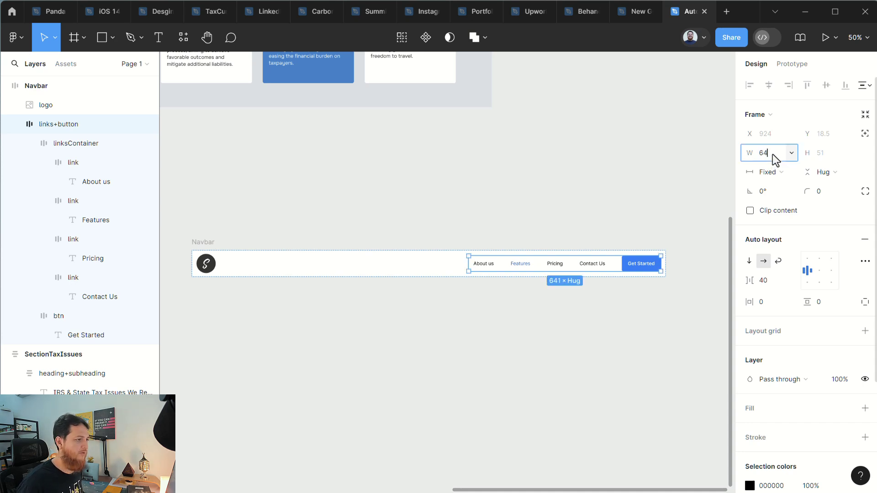
pyautogui.press('Escape')
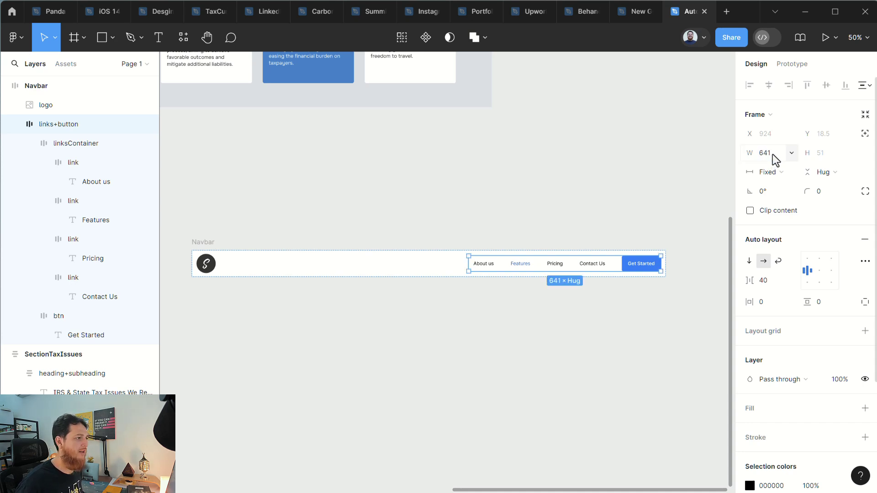
# Step: Set the Navbar frame's minimum width to 820 and narrow the frame to that limit
pyautogui.click(204, 242)
pyautogui.moveTo(666, 263); pyautogui.dragTo(299, 281)
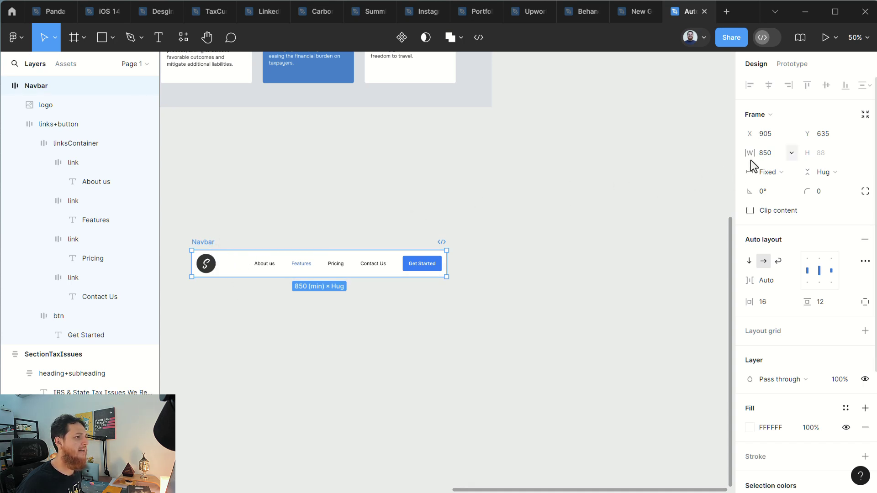
pyautogui.click(790, 154)
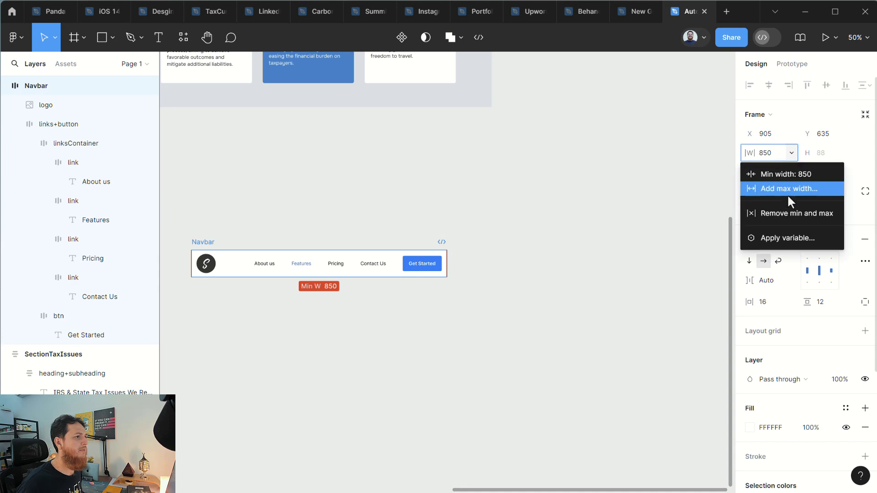
pyautogui.click(786, 176)
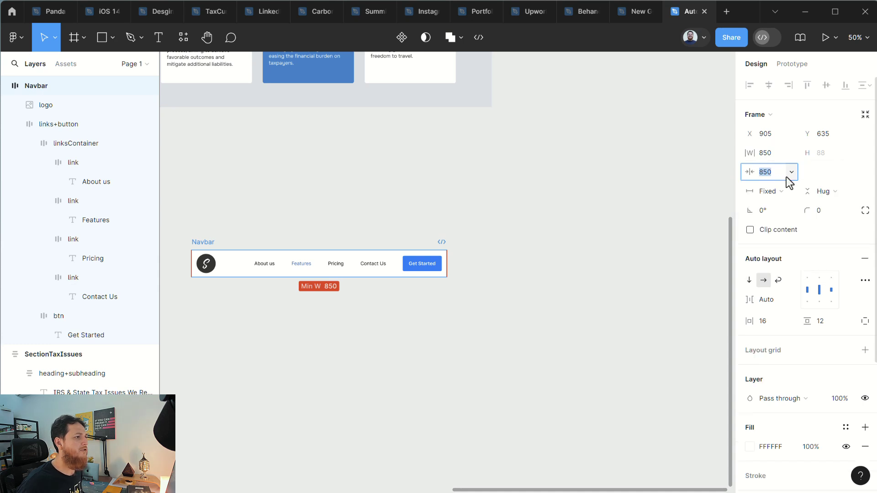
pyautogui.write('820')
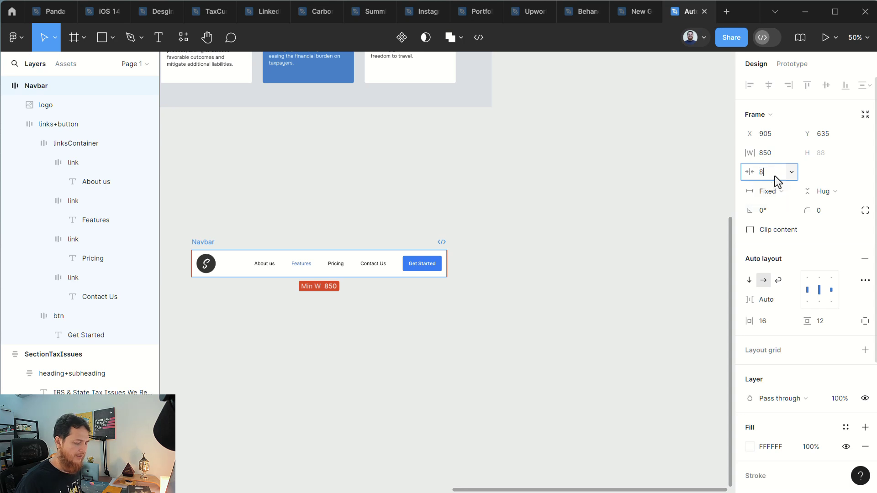
pyautogui.press('Return')
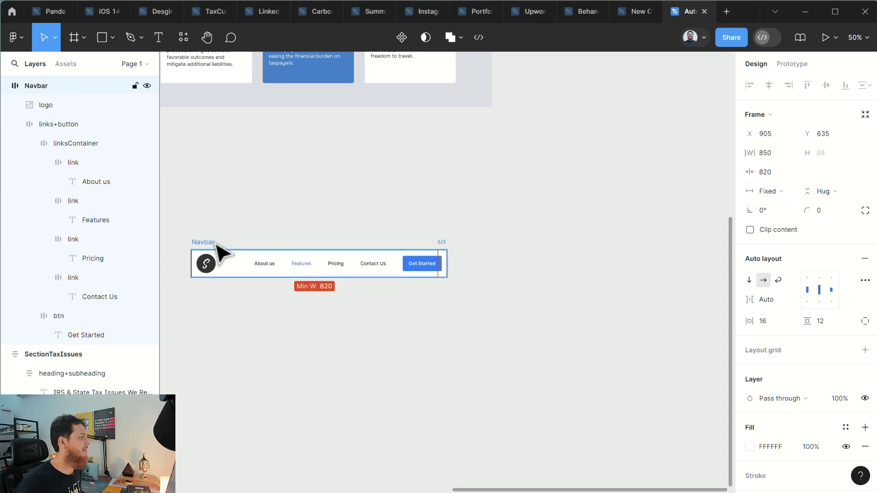
pyautogui.moveTo(447, 265); pyautogui.dragTo(397, 280)
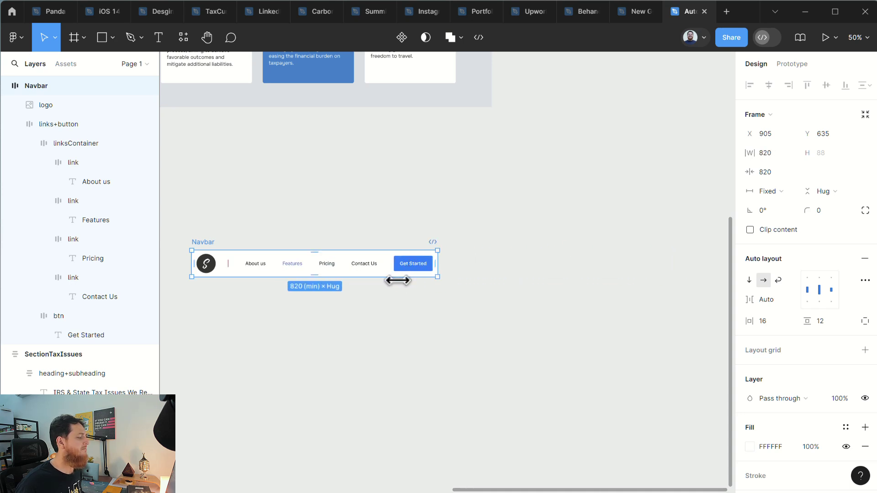
pyautogui.click(346, 325)
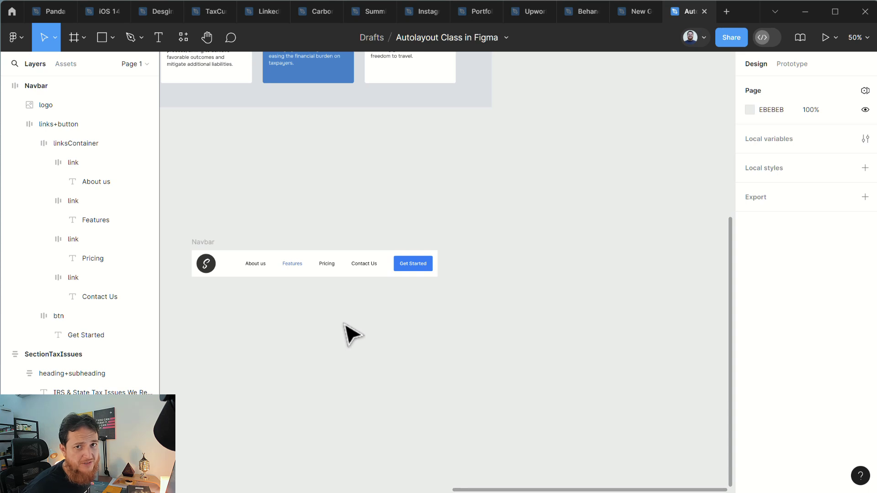
# Step: Widen the Navbar frame to about 1457
pyautogui.click(204, 243)
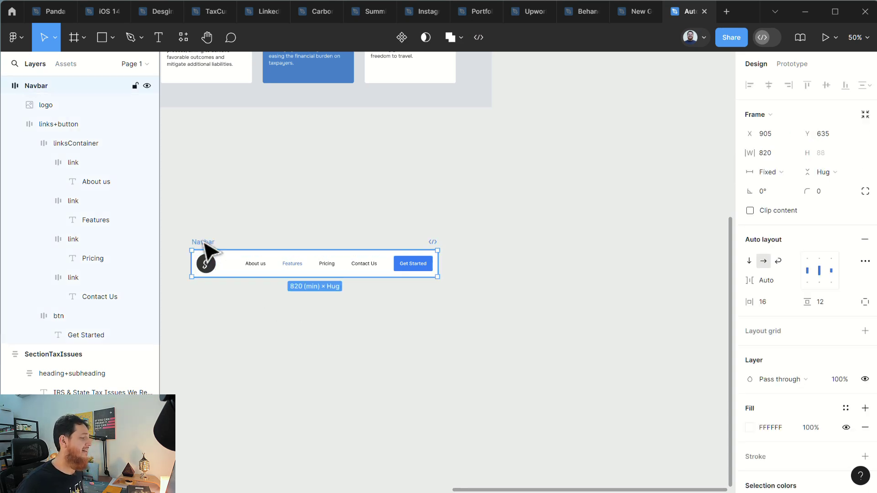
pyautogui.click(221, 334)
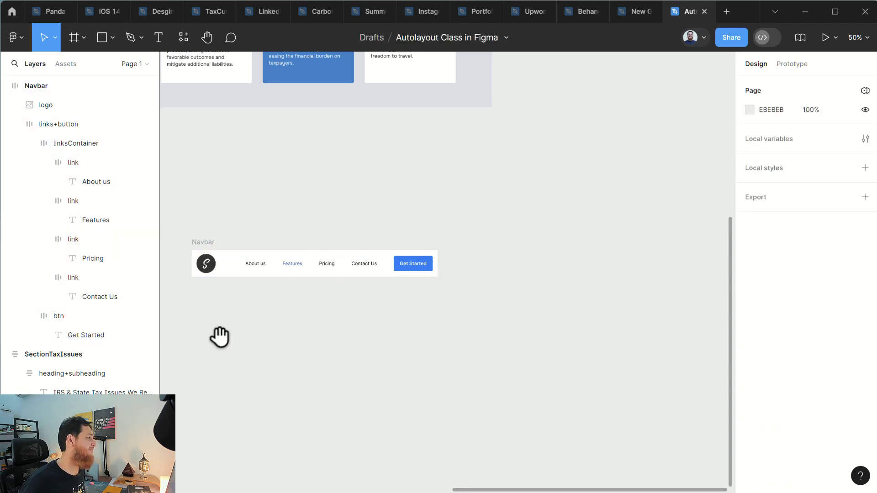
pyautogui.moveTo(221, 335); pyautogui.dragTo(274, 299)
pyautogui.click(259, 201)
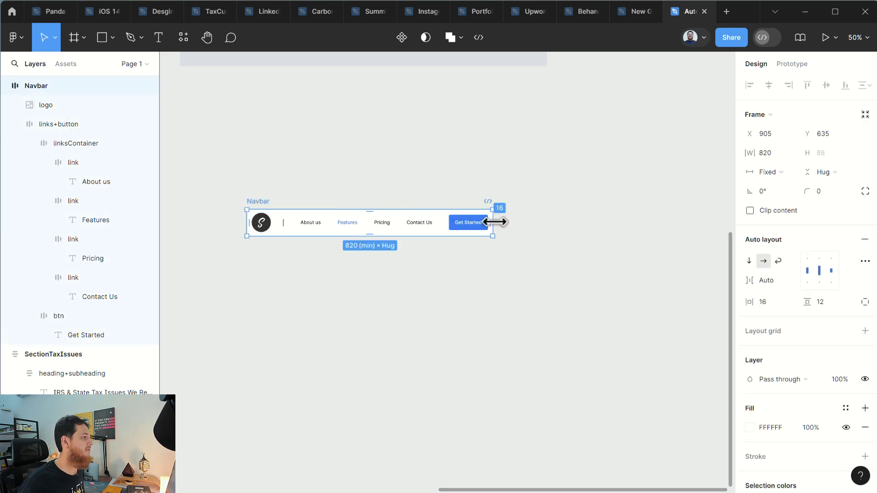
pyautogui.moveTo(493, 223); pyautogui.dragTo(684, 221)
pyautogui.click(667, 242)
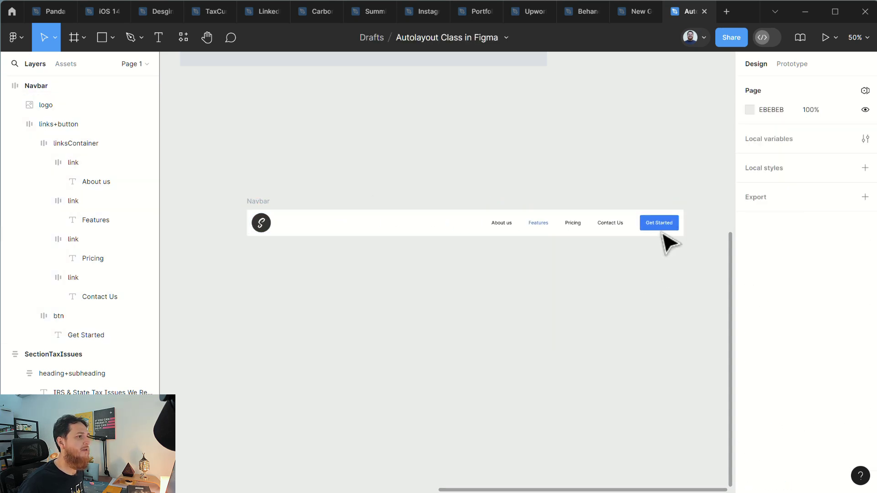
# Step: Set the Navbar frame's corner radius to 4
pyautogui.click(265, 203)
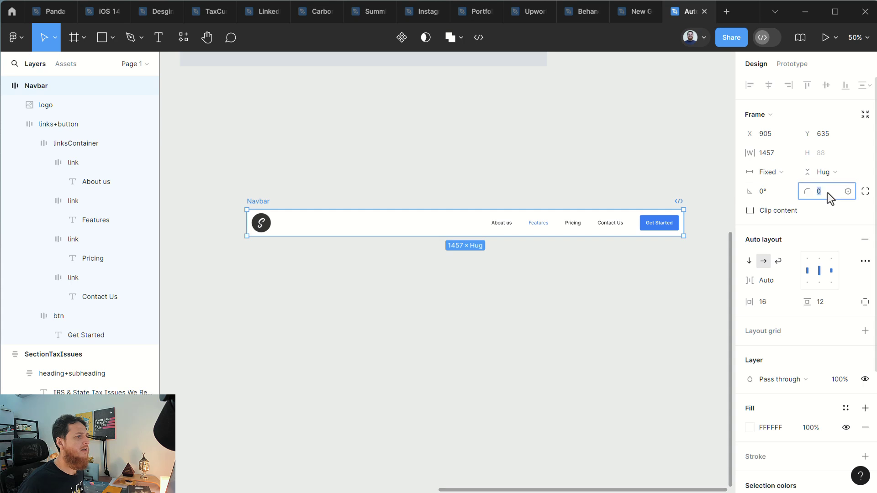
pyautogui.write('4')
pyautogui.press('Return')
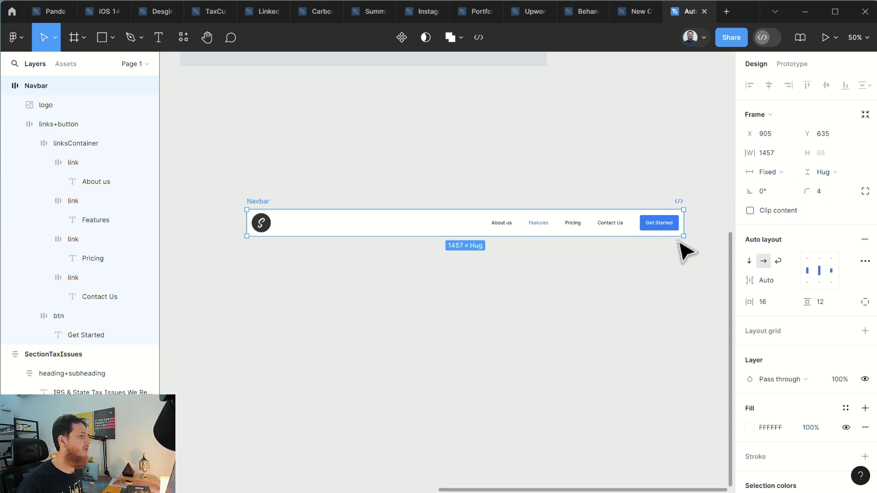
pyautogui.click(572, 262)
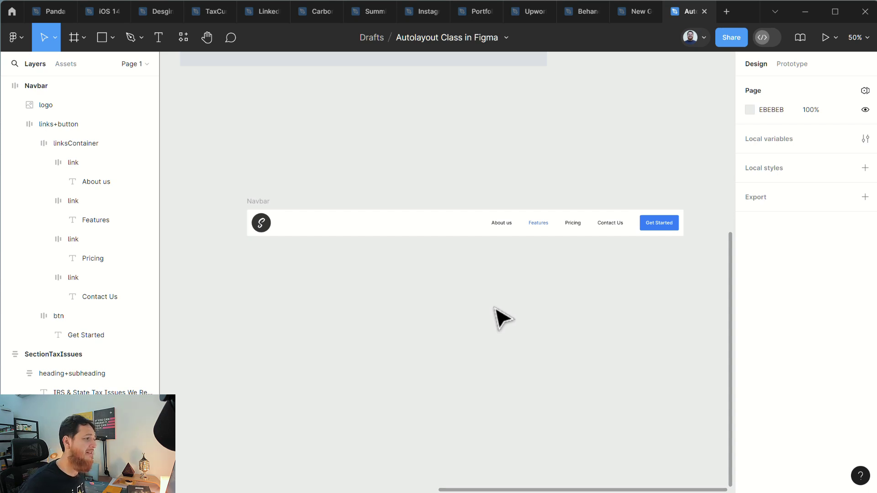
# Step: Duplicate the Pricing link inside the linksContainer frame
pyautogui.click(559, 228)
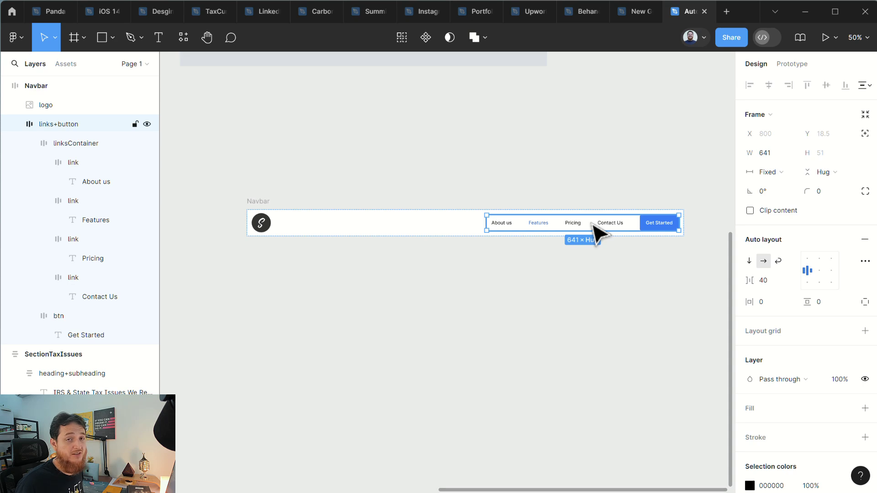
pyautogui.doubleClick(612, 228)
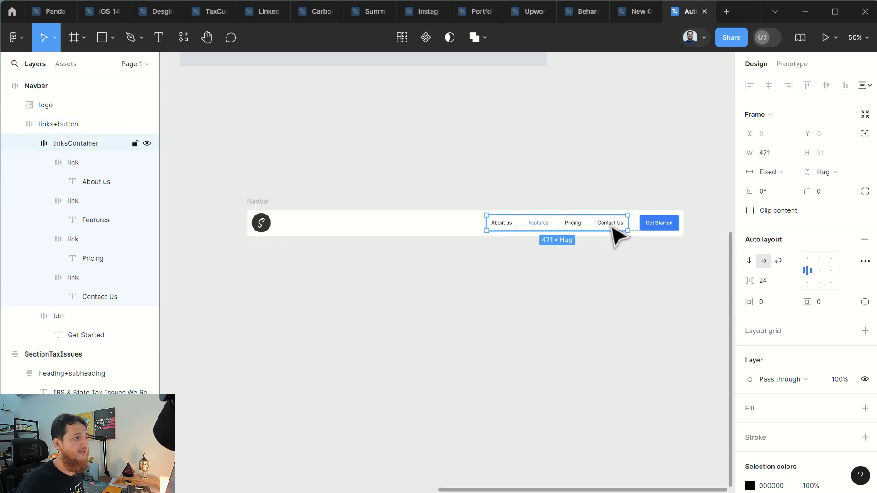
pyautogui.doubleClick(582, 227)
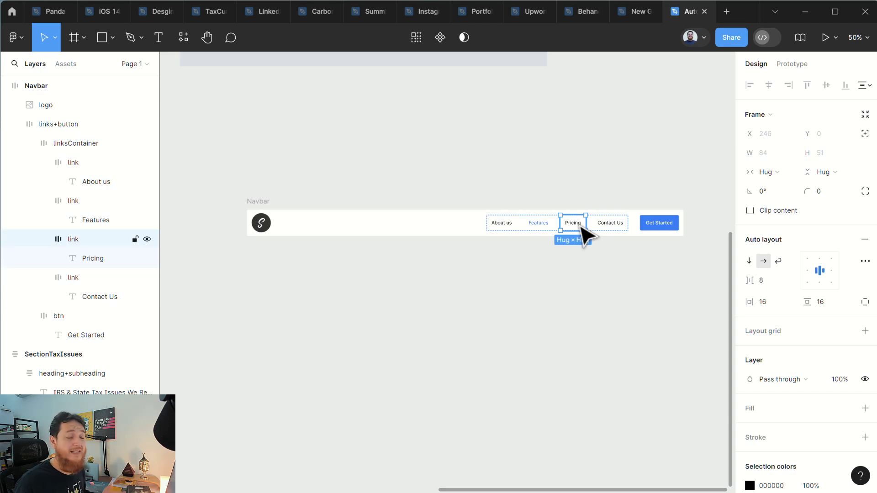
pyautogui.hotkey('ctrl', 'd')
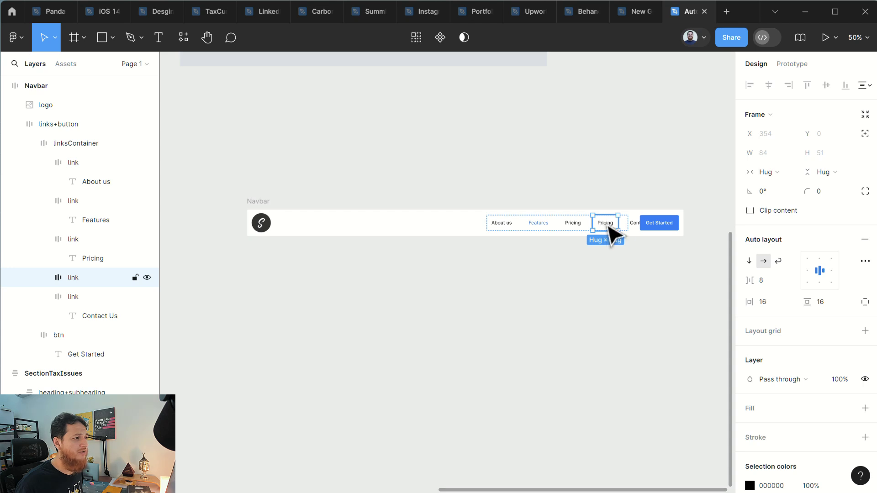
# Step: Try Fill container for the linksContainer frame's width, and set it to Hug contents instead
pyautogui.click(62, 143)
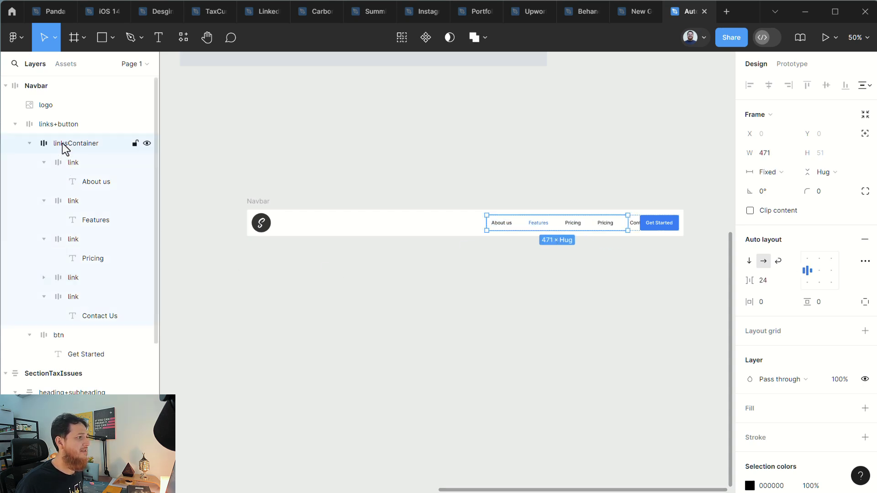
pyautogui.click(769, 172)
pyautogui.click(774, 201)
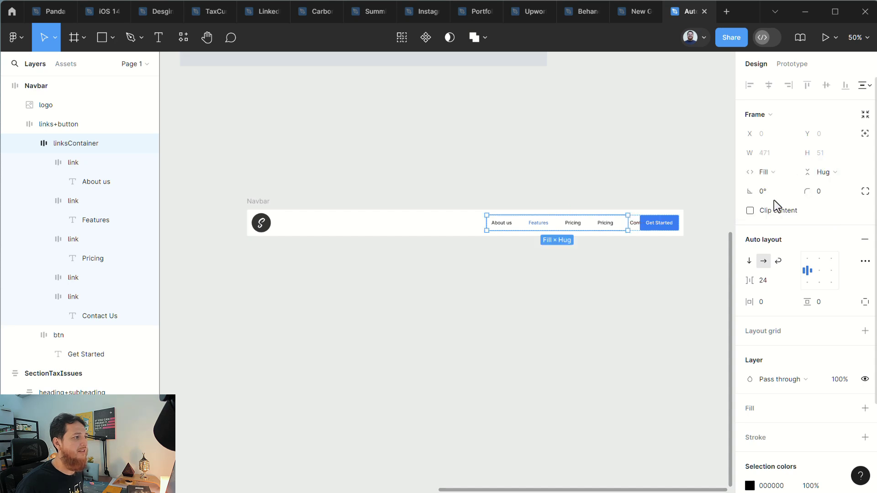
pyautogui.click(774, 171)
pyautogui.click(774, 154)
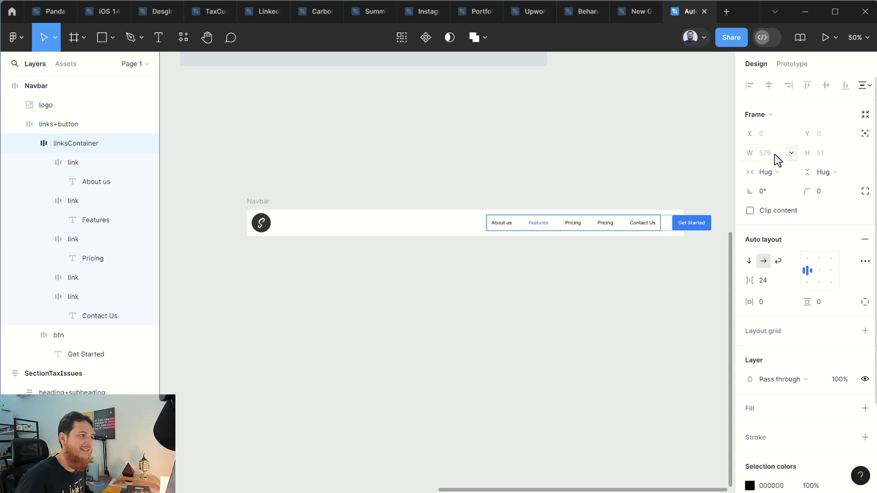
# Step: Set the links+button frame's horizontal resizing to Hug contents
pyautogui.click(51, 121)
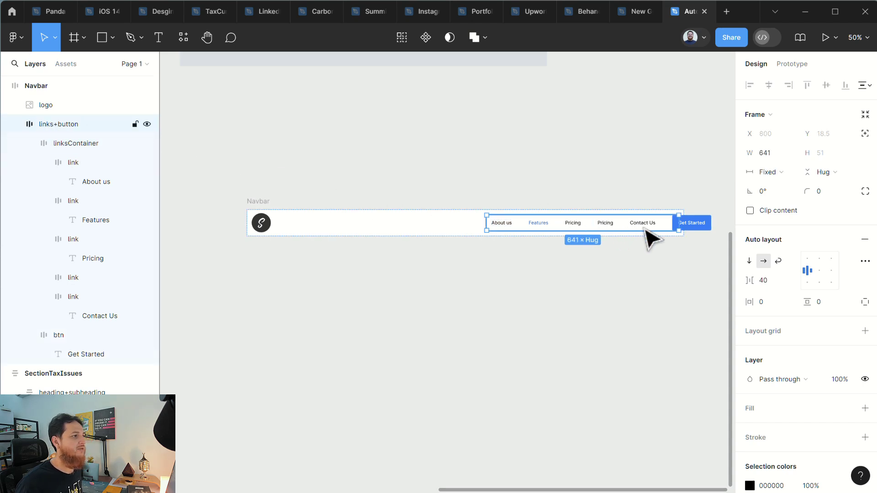
pyautogui.click(772, 173)
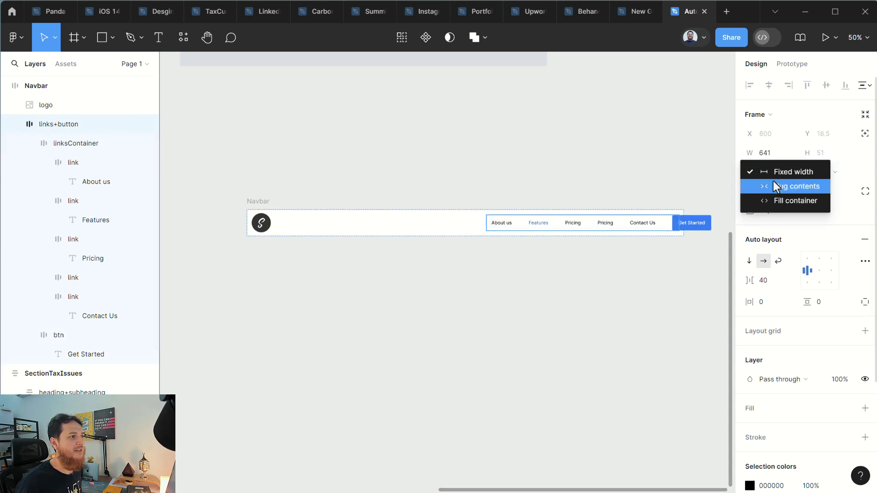
pyautogui.click(773, 185)
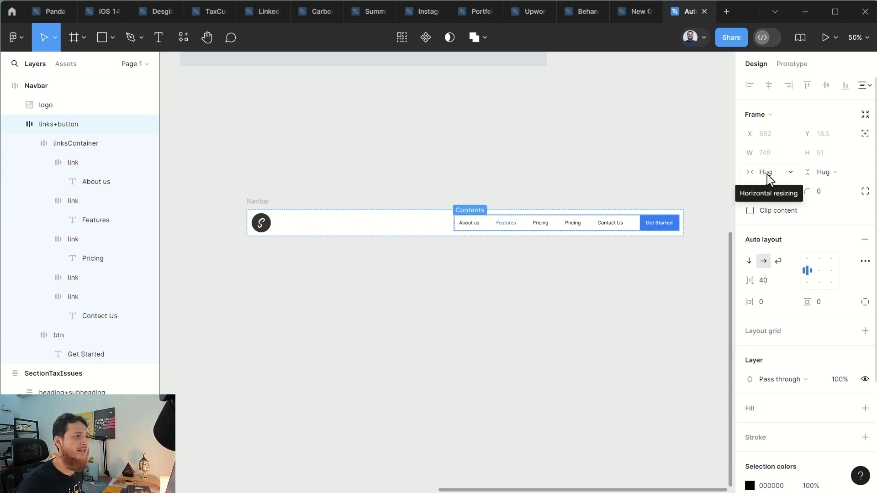
pyautogui.click(545, 303)
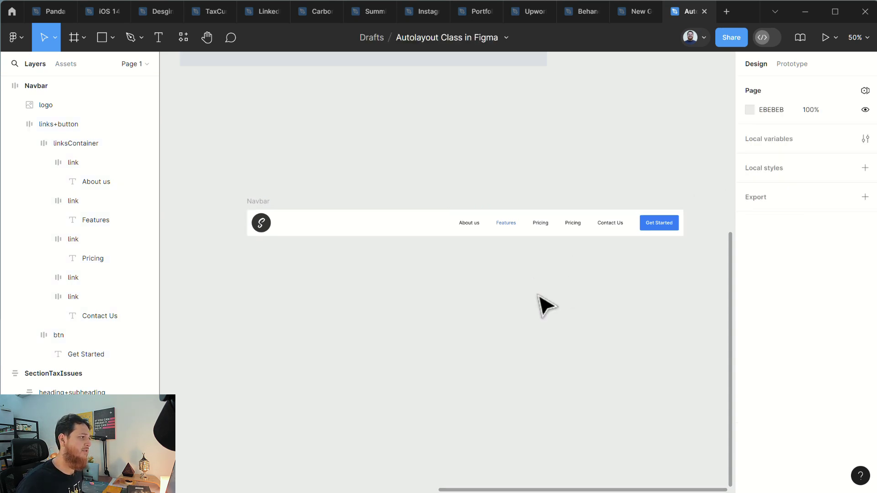
# Step: Narrow the Navbar frame to about 867 px wide to test how its links and button respond
pyautogui.click(261, 213)
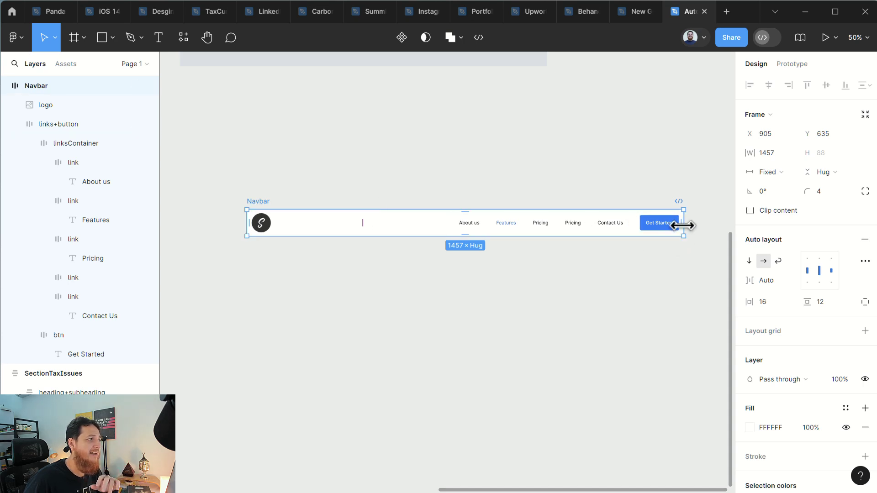
pyautogui.moveTo(684, 223); pyautogui.dragTo(531, 234)
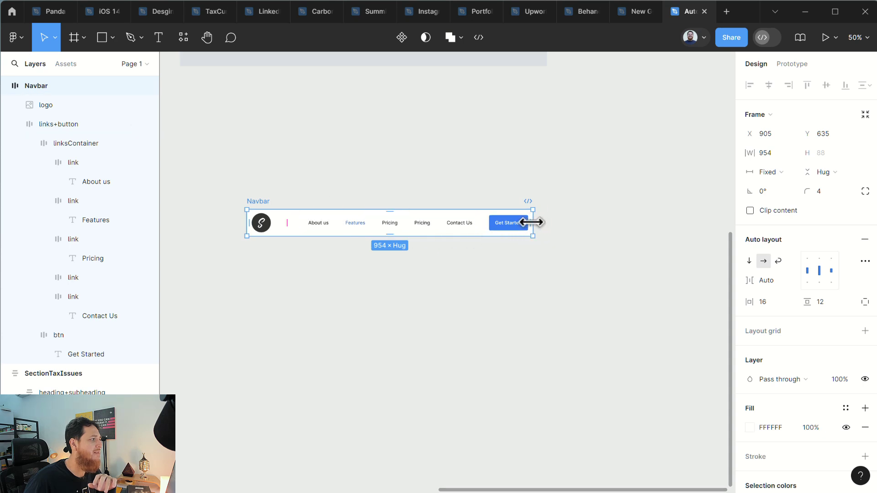
pyautogui.moveTo(533, 221); pyautogui.dragTo(506, 222)
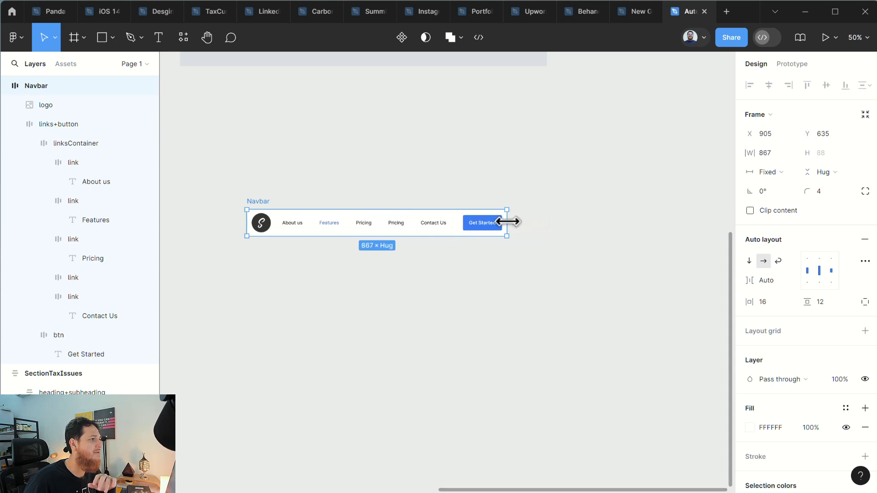
# Step: Set the Navbar frame's minimum width to 870
pyautogui.click(790, 153)
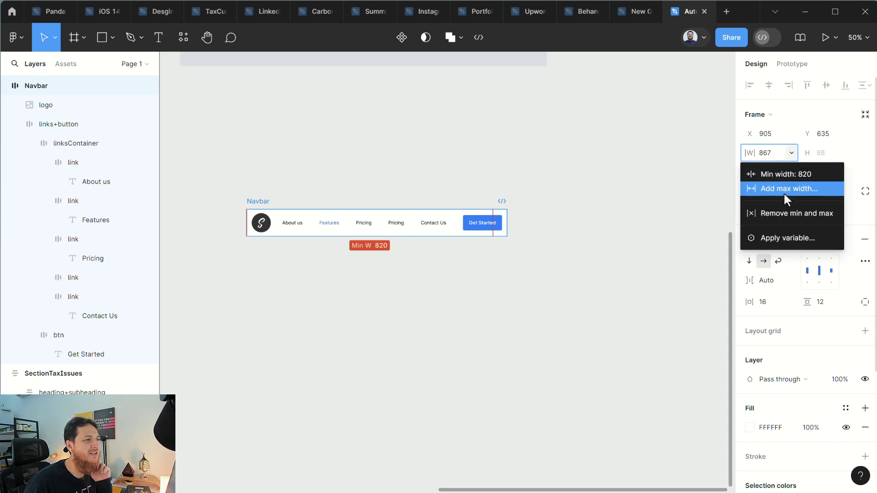
pyautogui.click(781, 176)
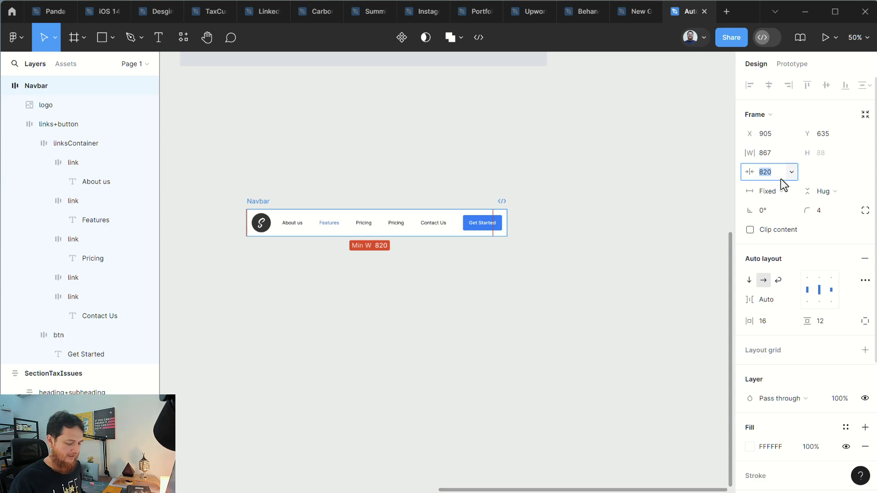
pyautogui.write('870')
pyautogui.press('Return')
pyautogui.click(300, 284)
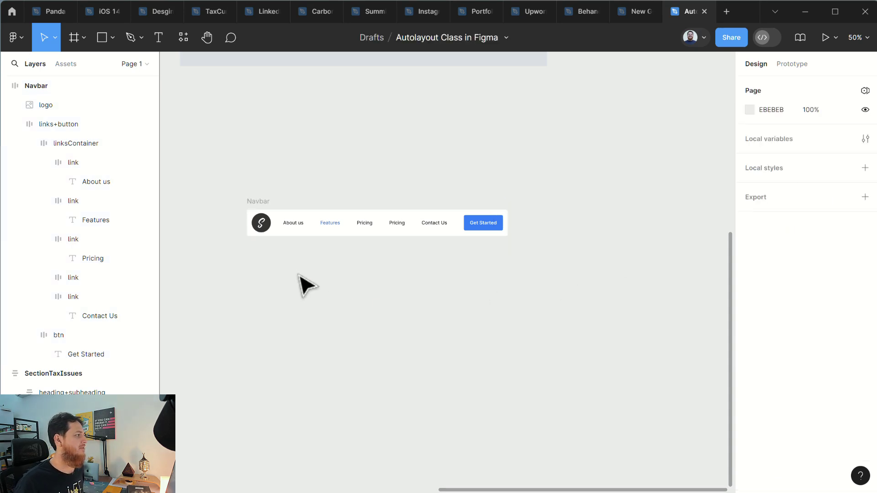
# Step: Widen the Navbar frame to about 1473 px
pyautogui.click(264, 207)
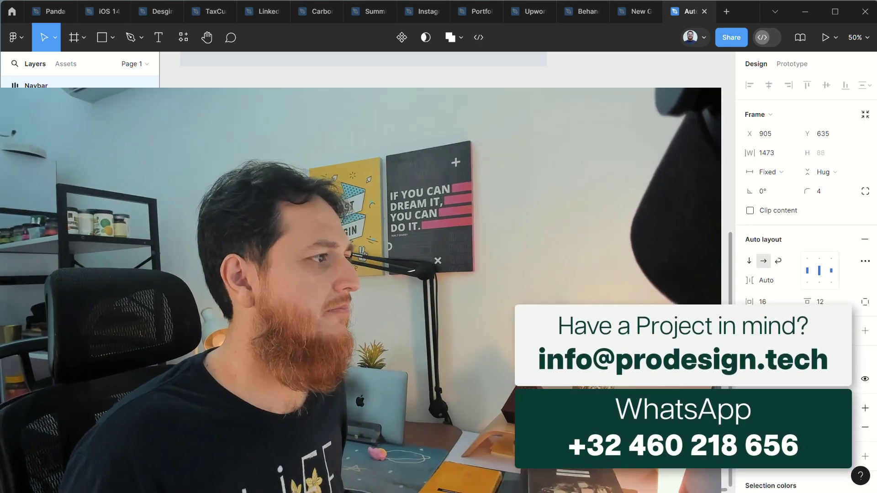